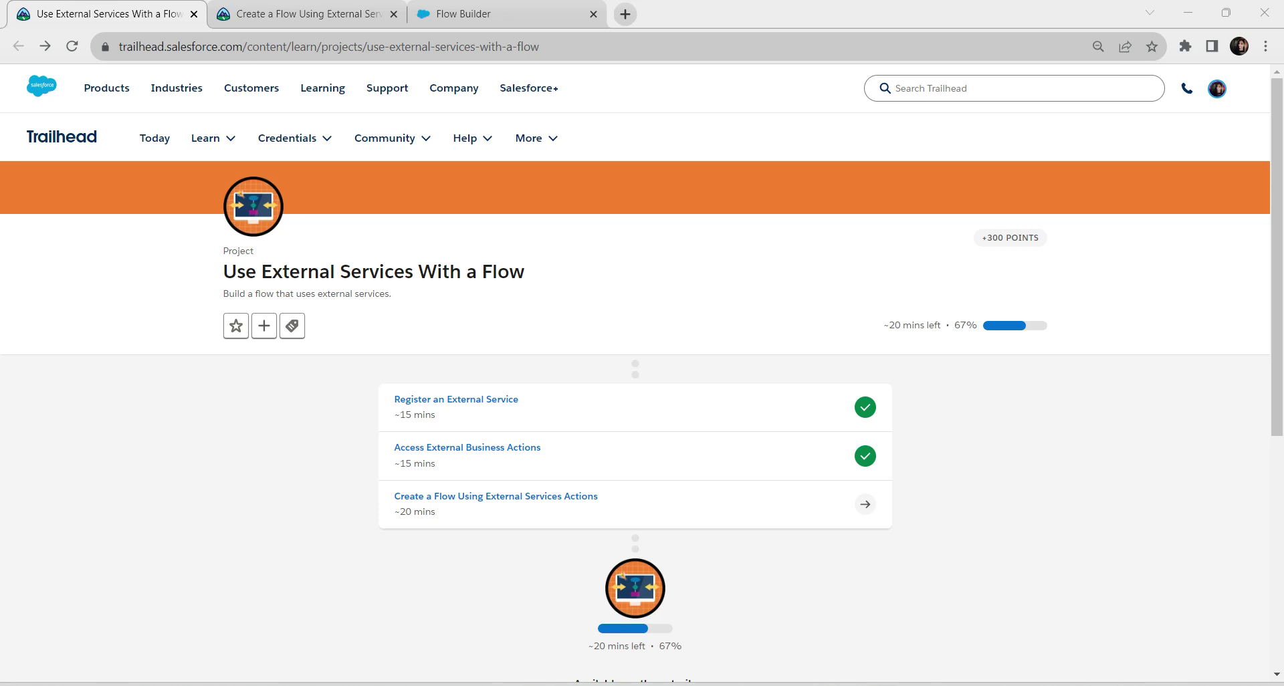
Step: Review the Trailhead instructions, leave the unsaved flow in Flow Builder, and open the Flows page in Salesforce Setup
left_click(301, 14)
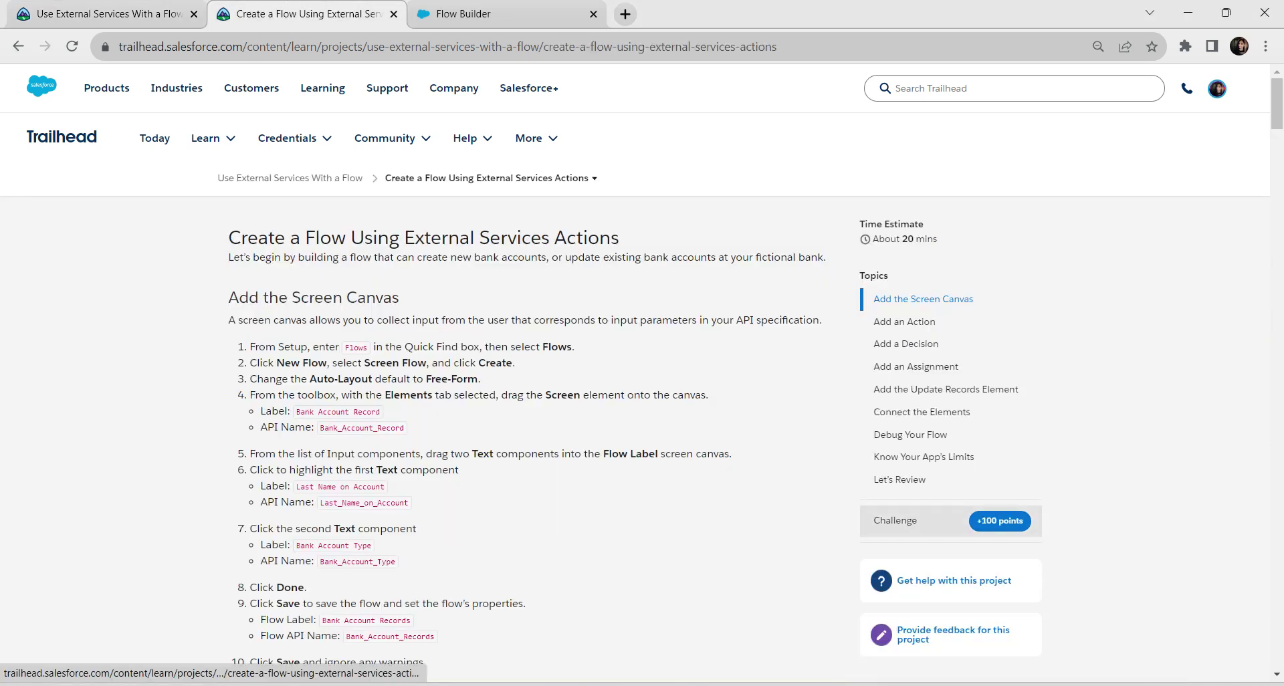
left_click(461, 13)
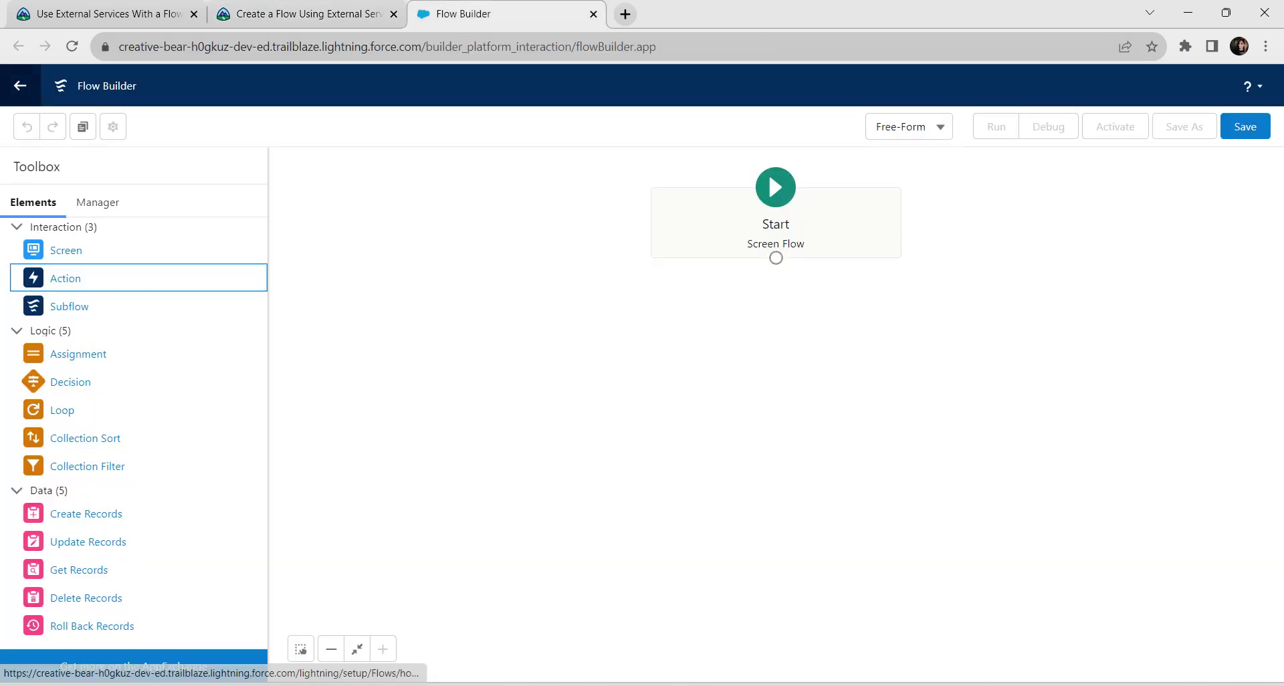
left_click(20, 85)
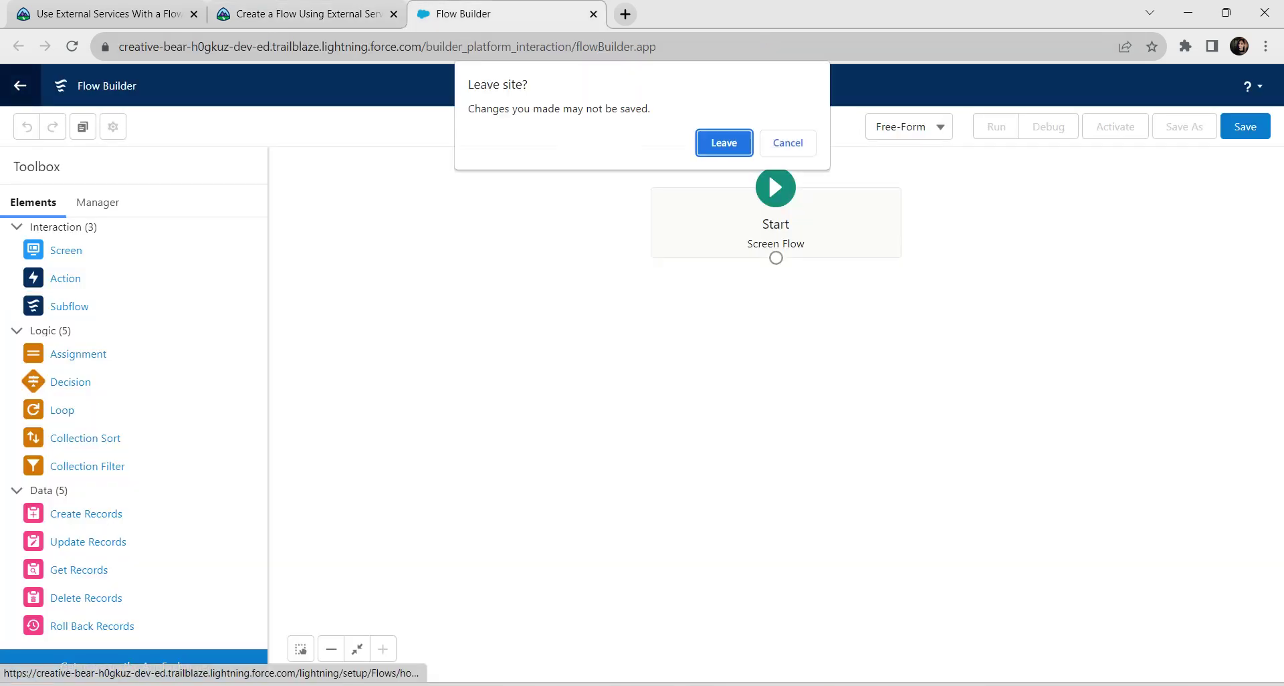
left_click(723, 143)
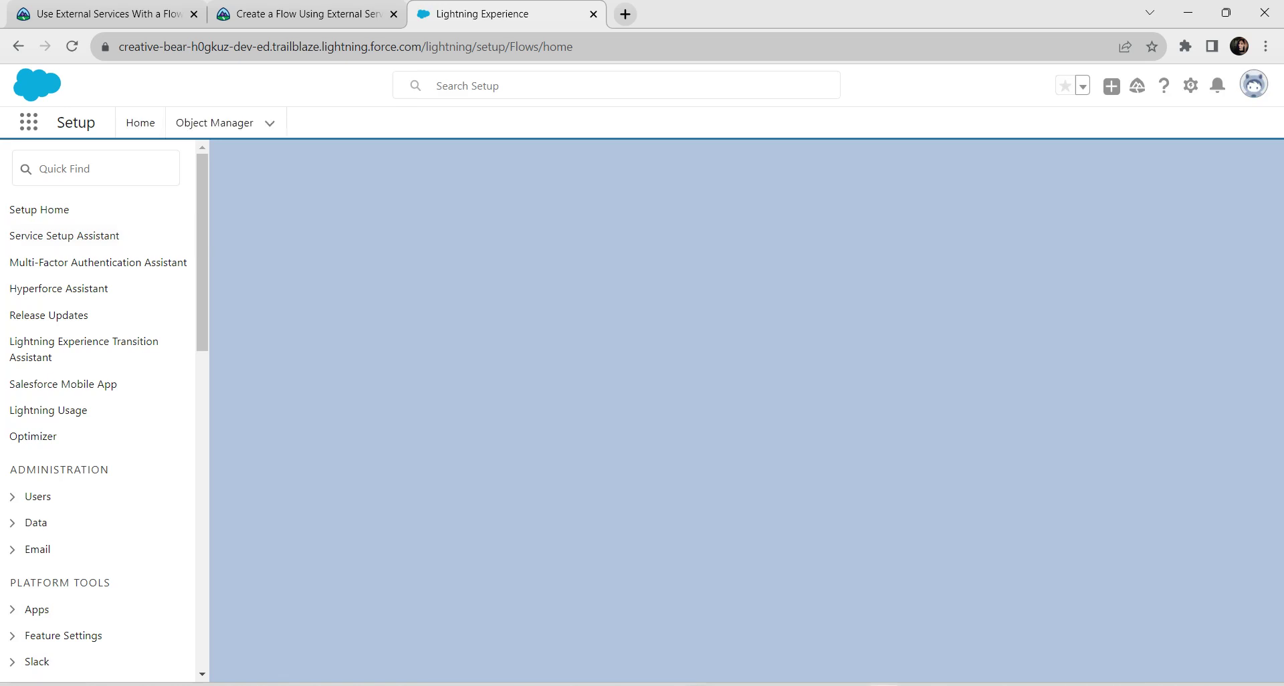
type("flows")
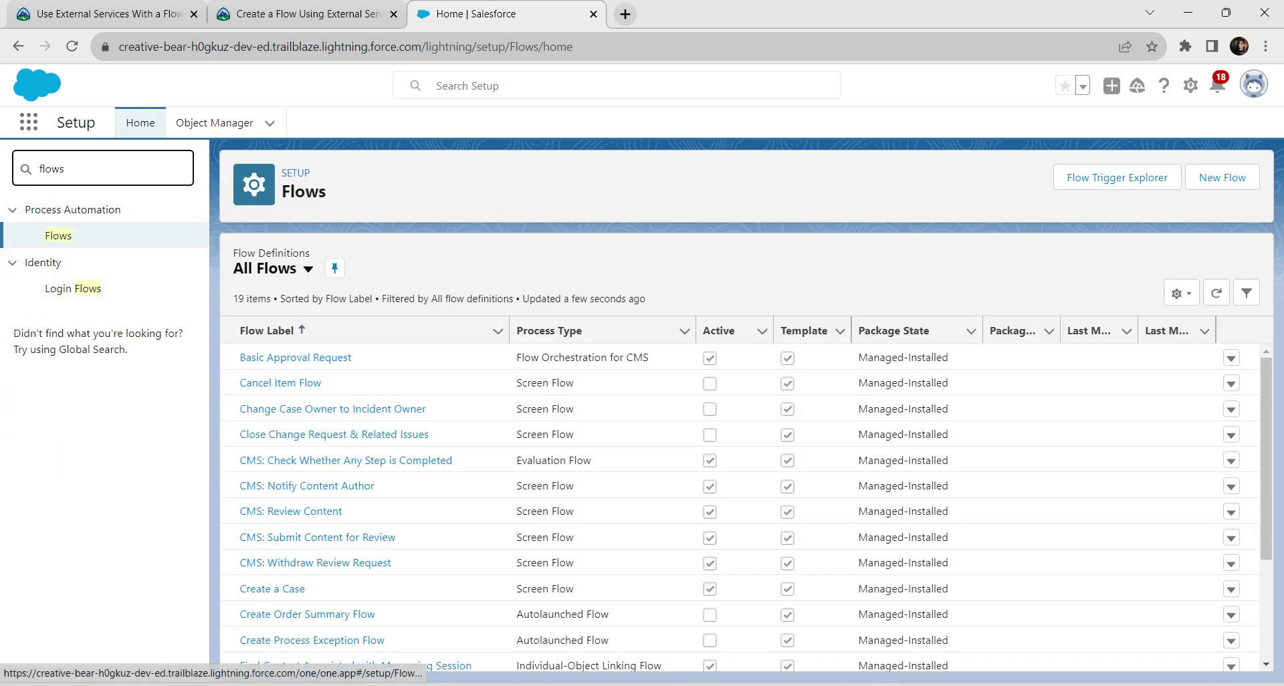
left_click(58, 235)
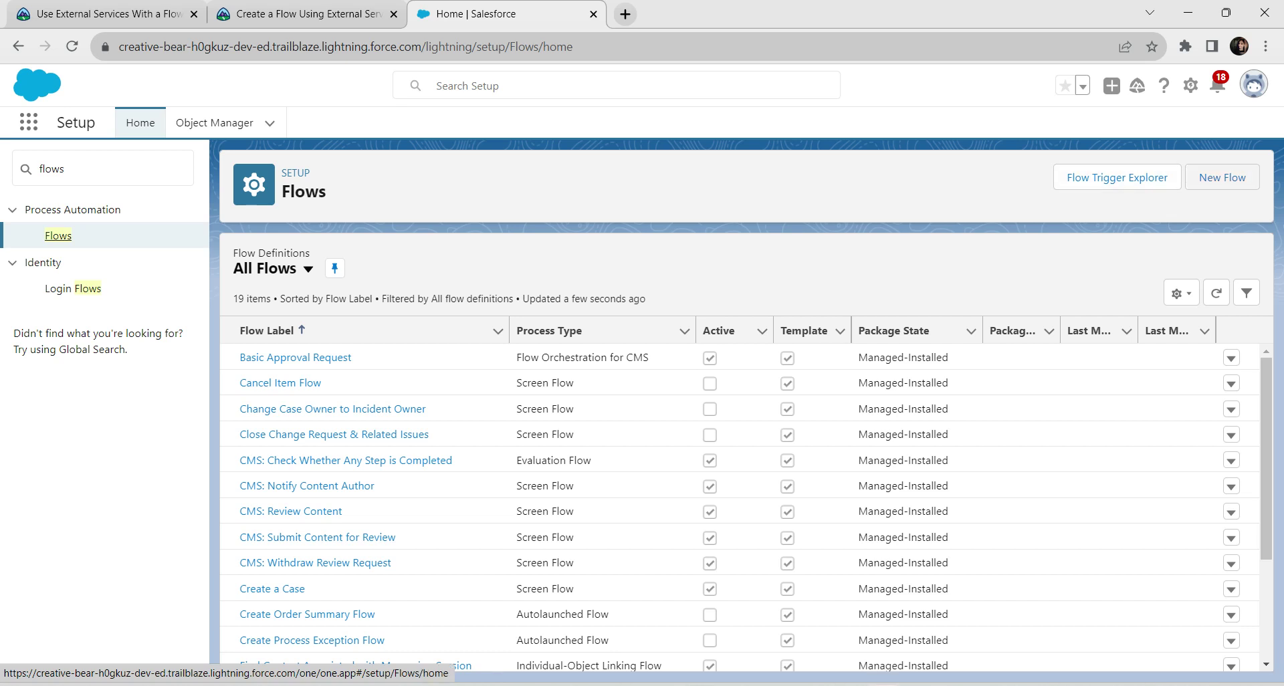
Step: Create a new Screen Flow and change its layout to Free-Form
left_click(1222, 177)
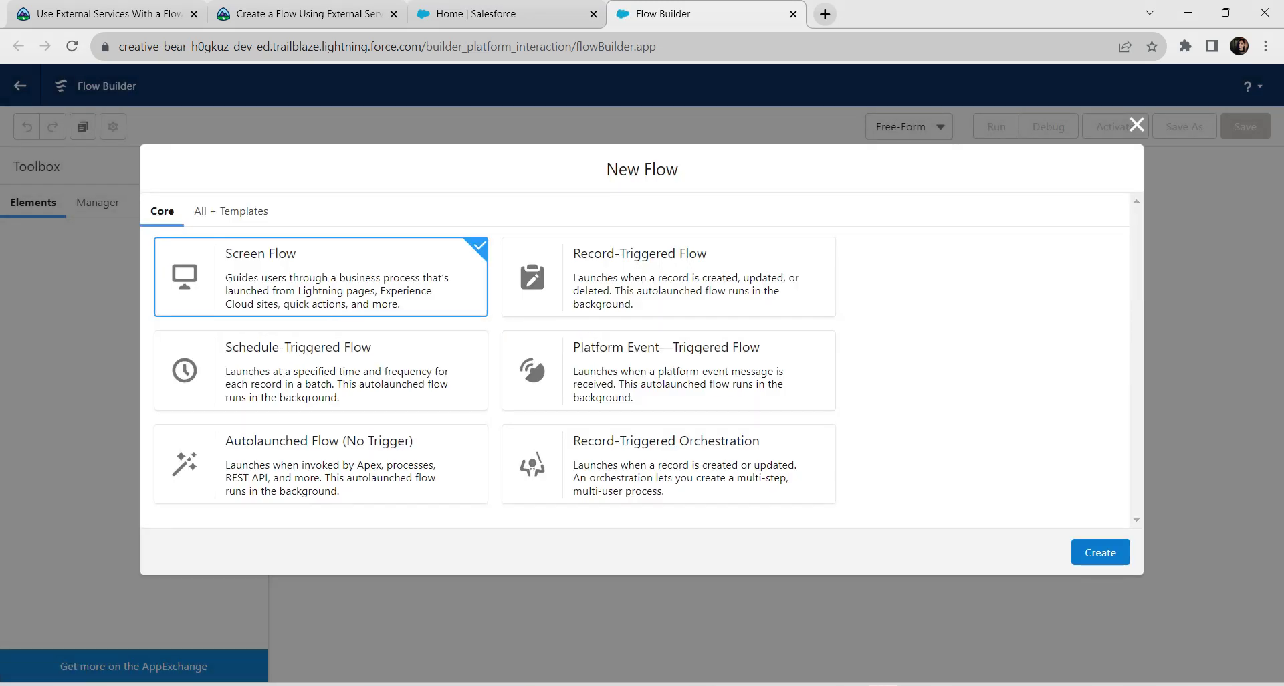
left_click(1100, 553)
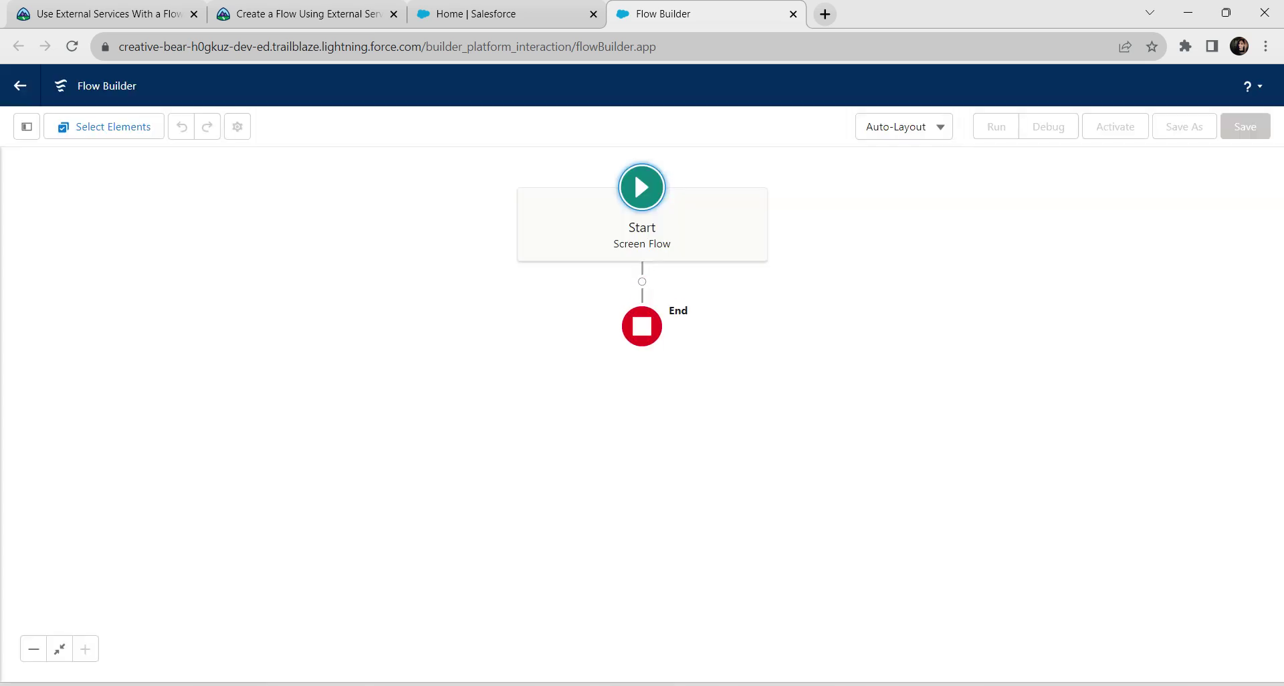
left_click(904, 126)
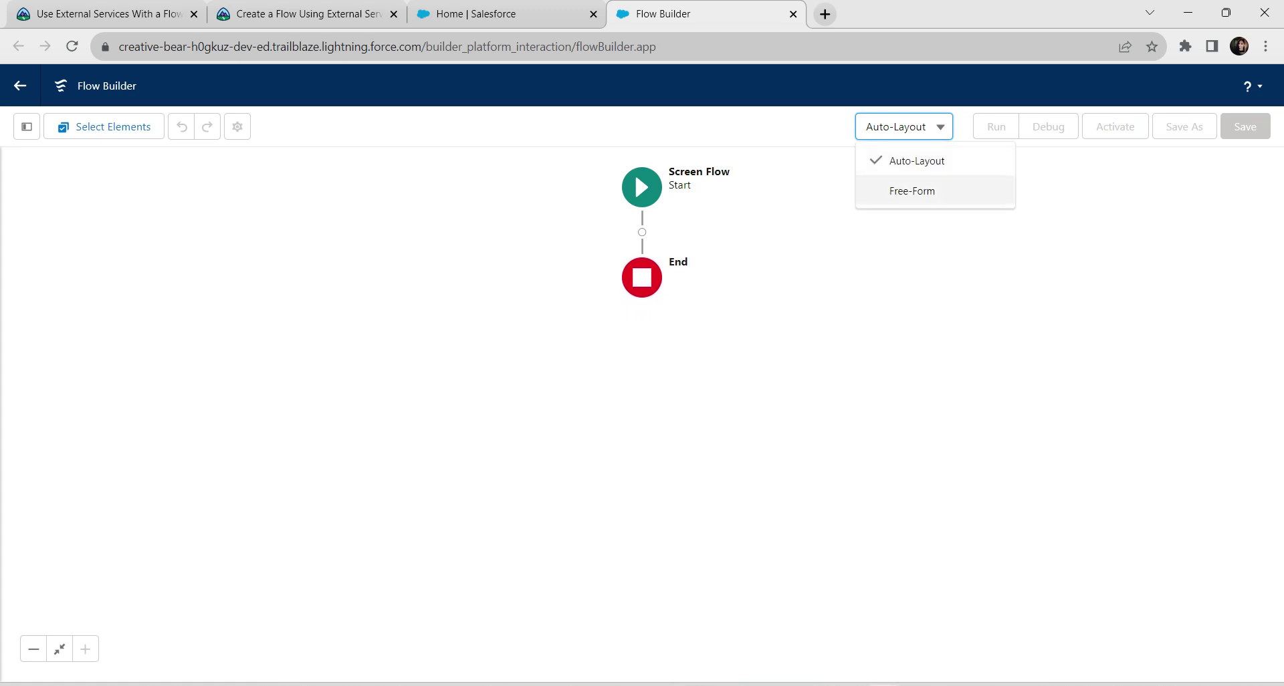
left_click(912, 191)
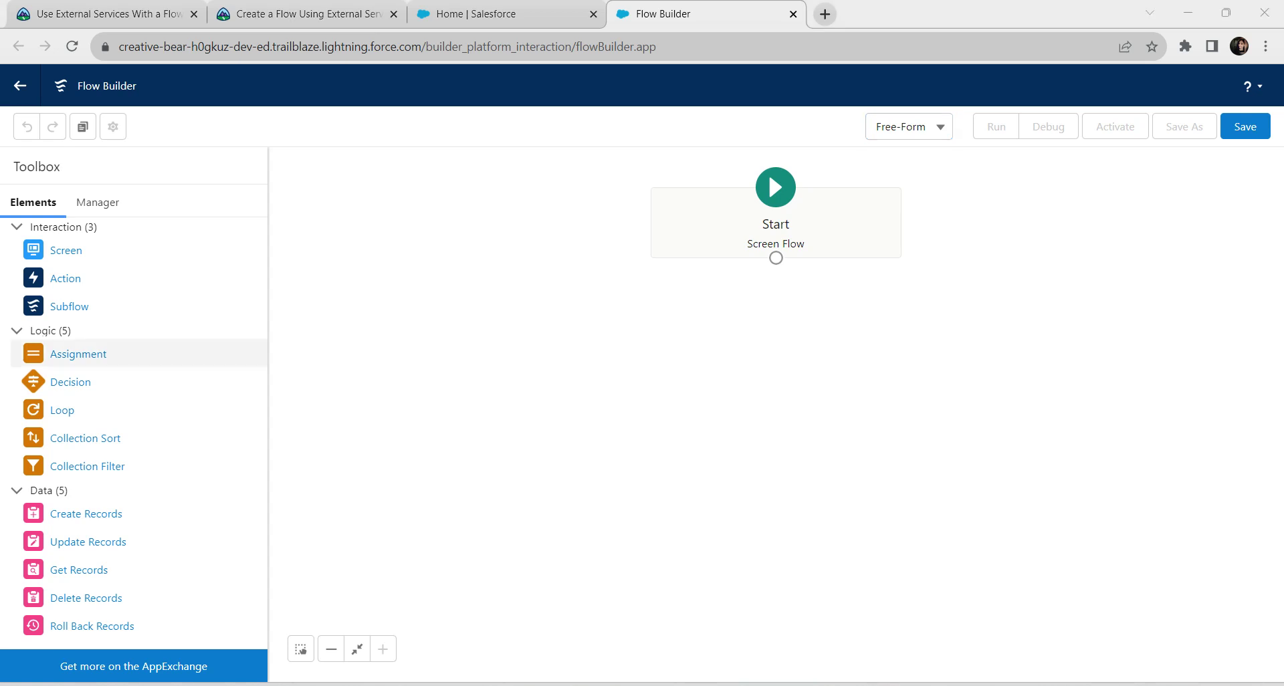
Step: Add a Screen element to the canvas below Start, label it Bank Account Record, and populate its API name
left_click_drag(33, 251, 806, 388)
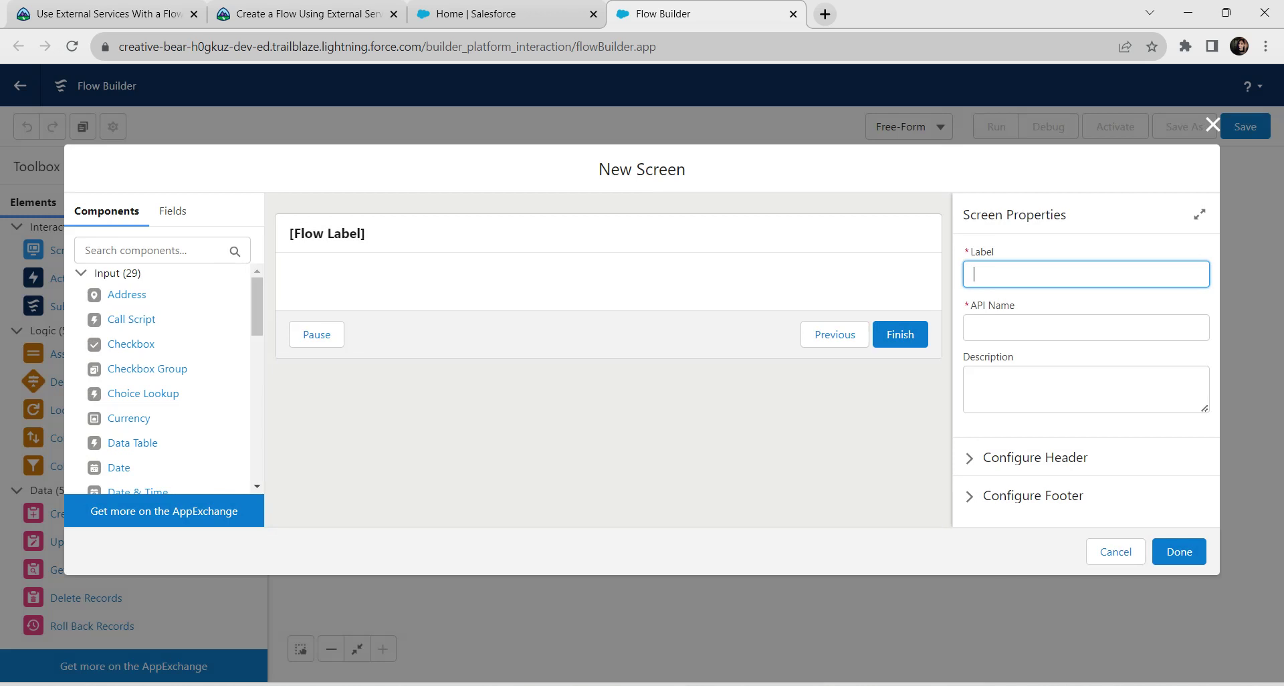
left_click(308, 14)
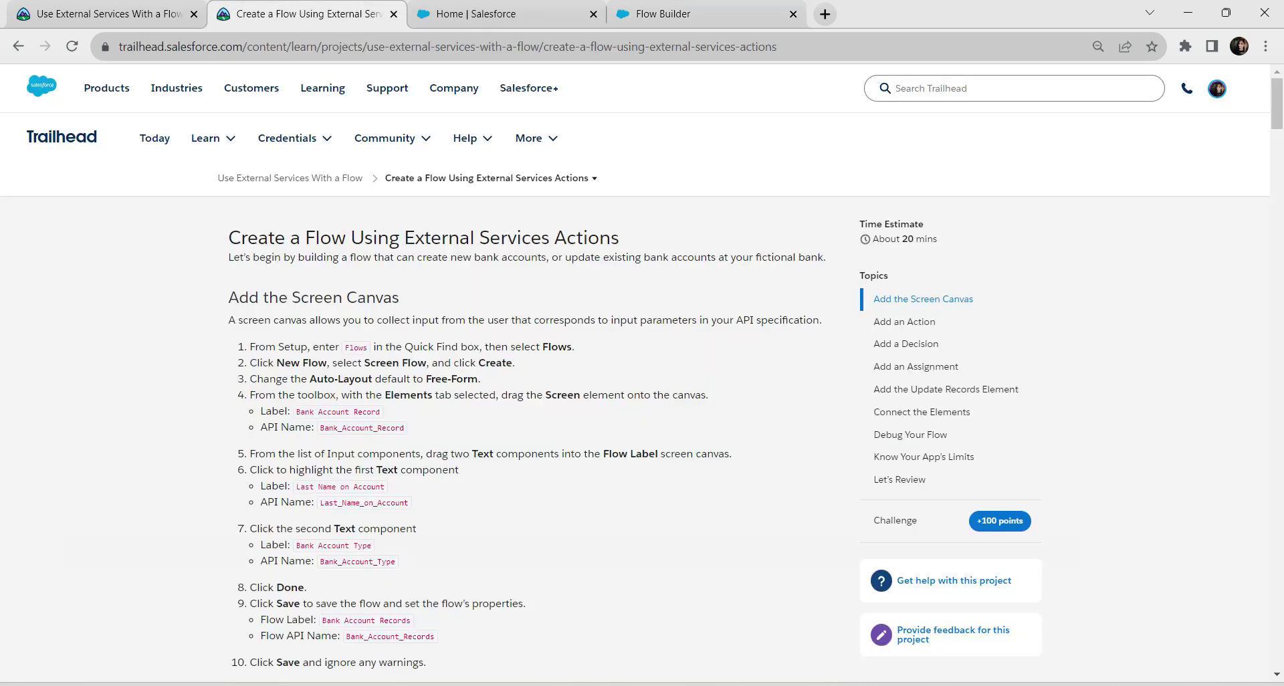
left_click_drag(296, 412, 380, 412)
key("ctrl+c")
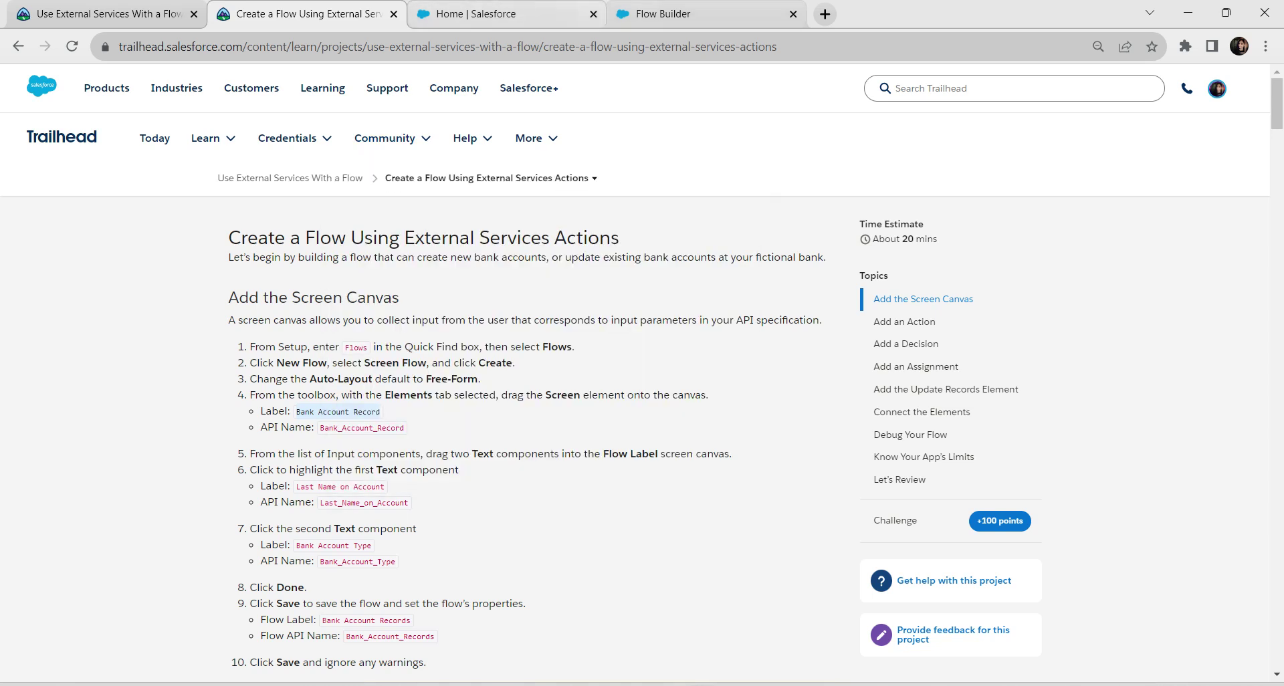
left_click(669, 13)
key("ctrl+v")
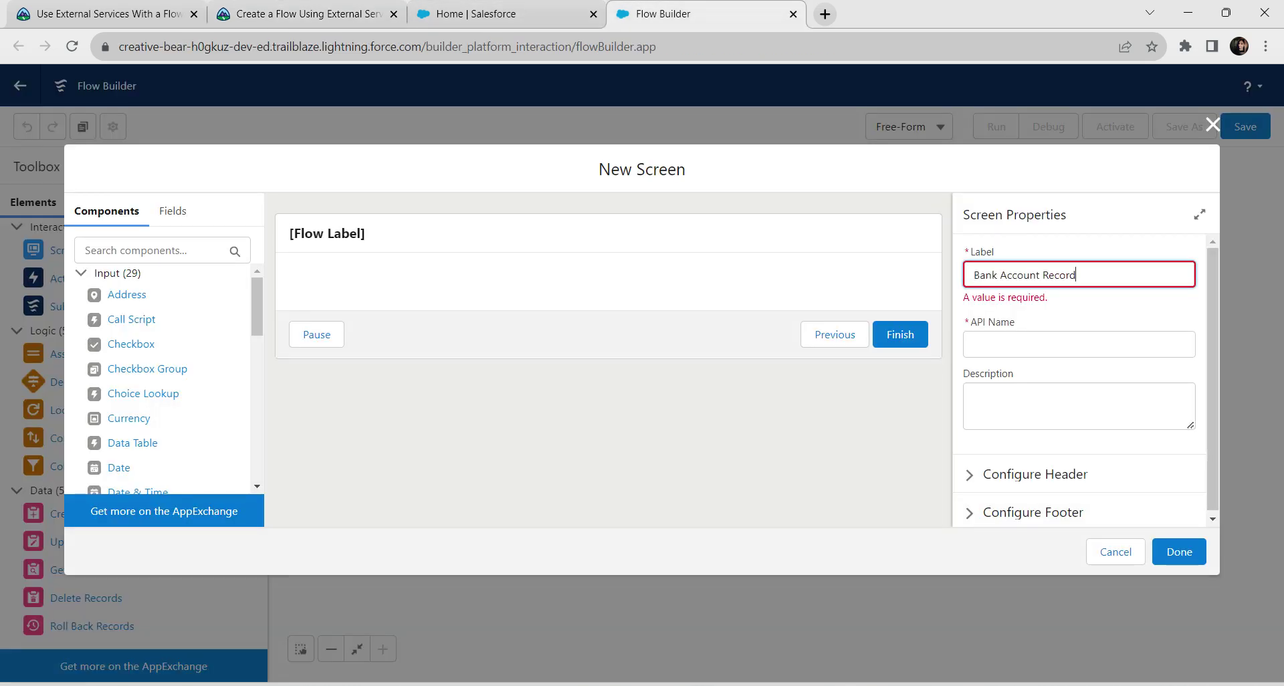
left_click(997, 338)
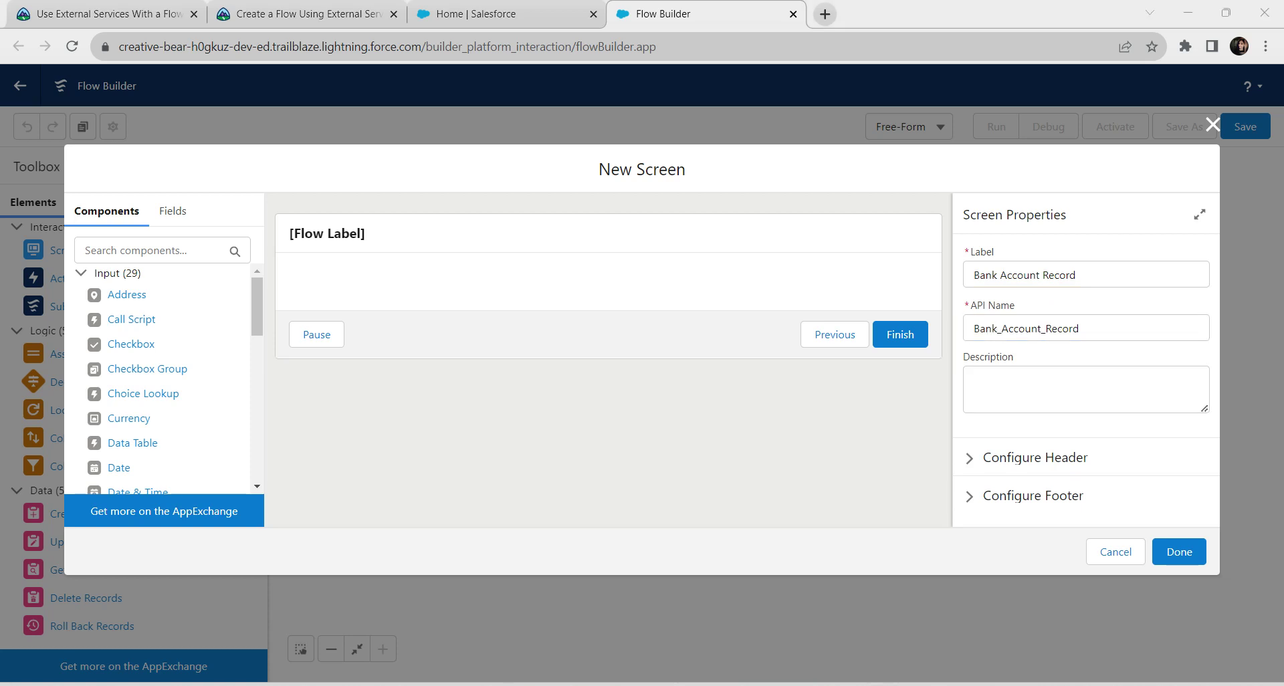
Step: Add two Text input components to the Bank Account Record screen
scroll(162, 378, "down", 3)
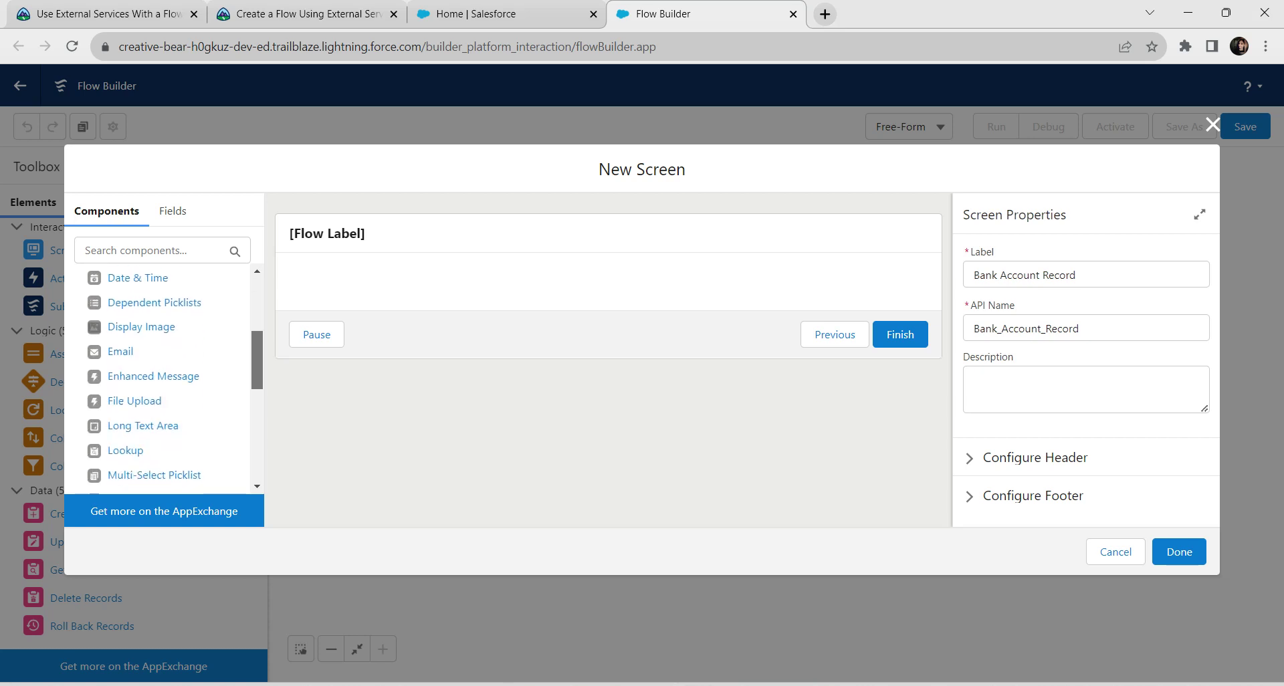
scroll(161, 378, "down", 5)
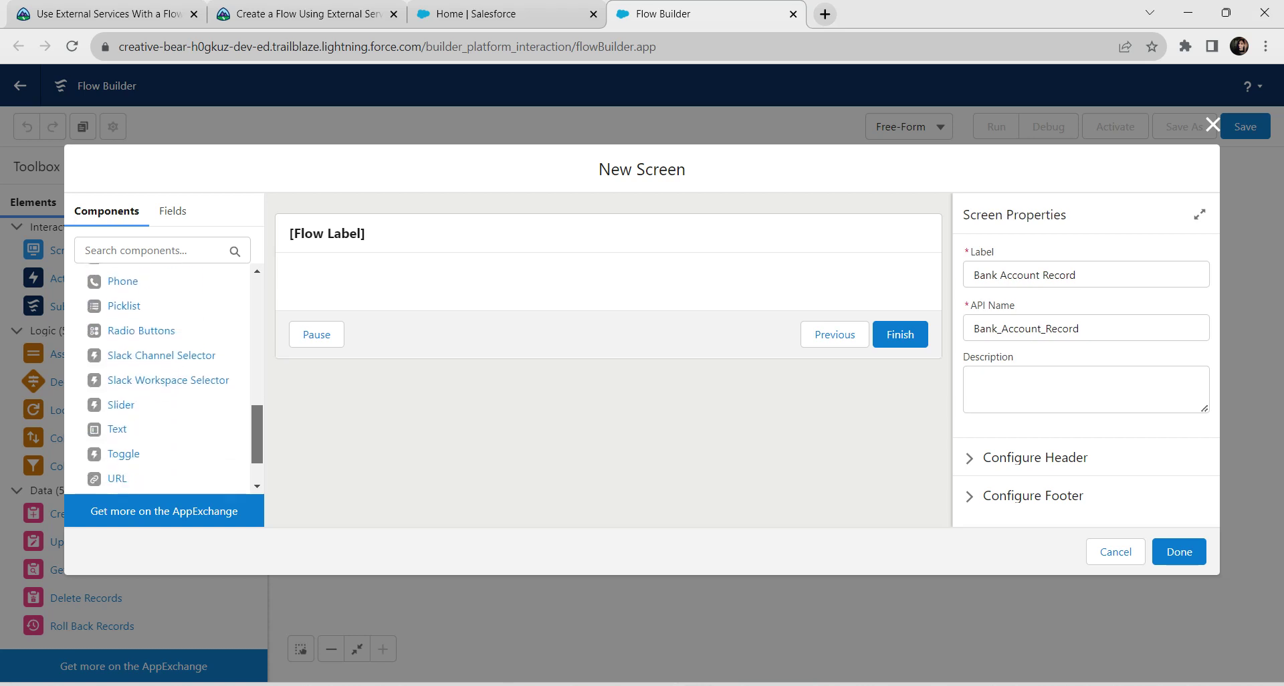
left_click_drag(154, 391, 426, 412)
left_click_drag(154, 388, 586, 384)
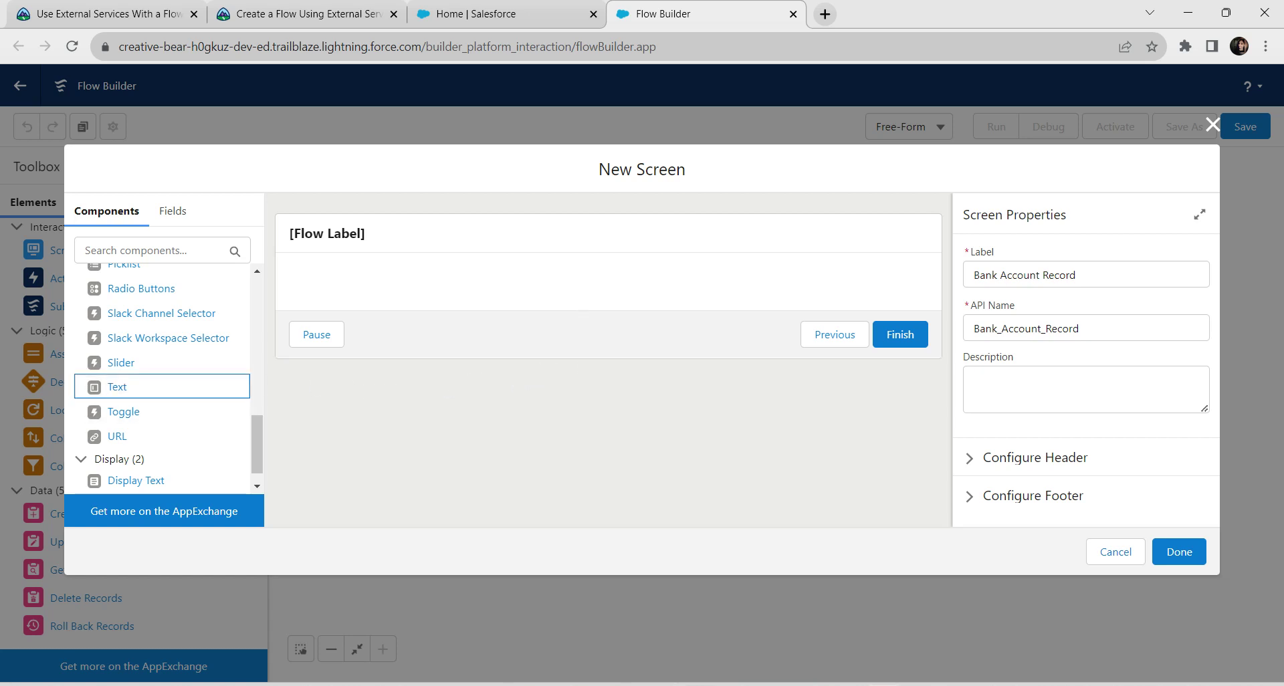
left_click(116, 387)
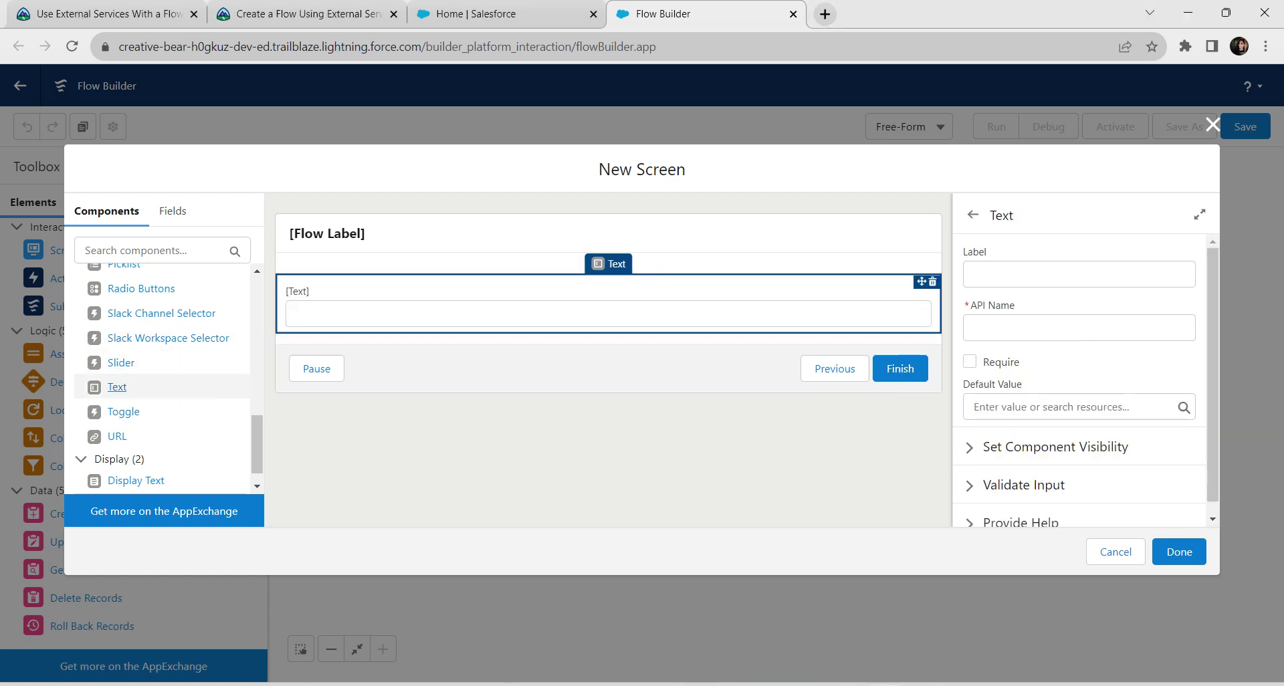
left_click(117, 386)
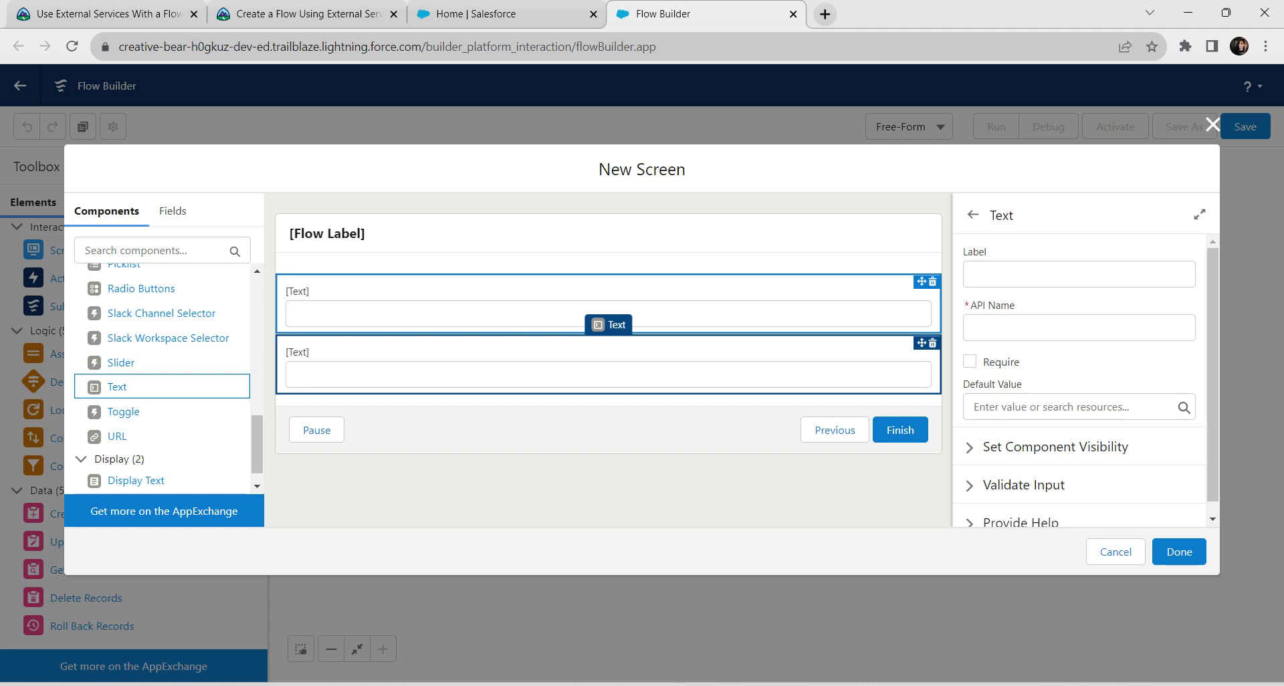
Step: Label the first Text component Last Name on Account, as given in the Trailhead instructions, and populate its API name
left_click(608, 303)
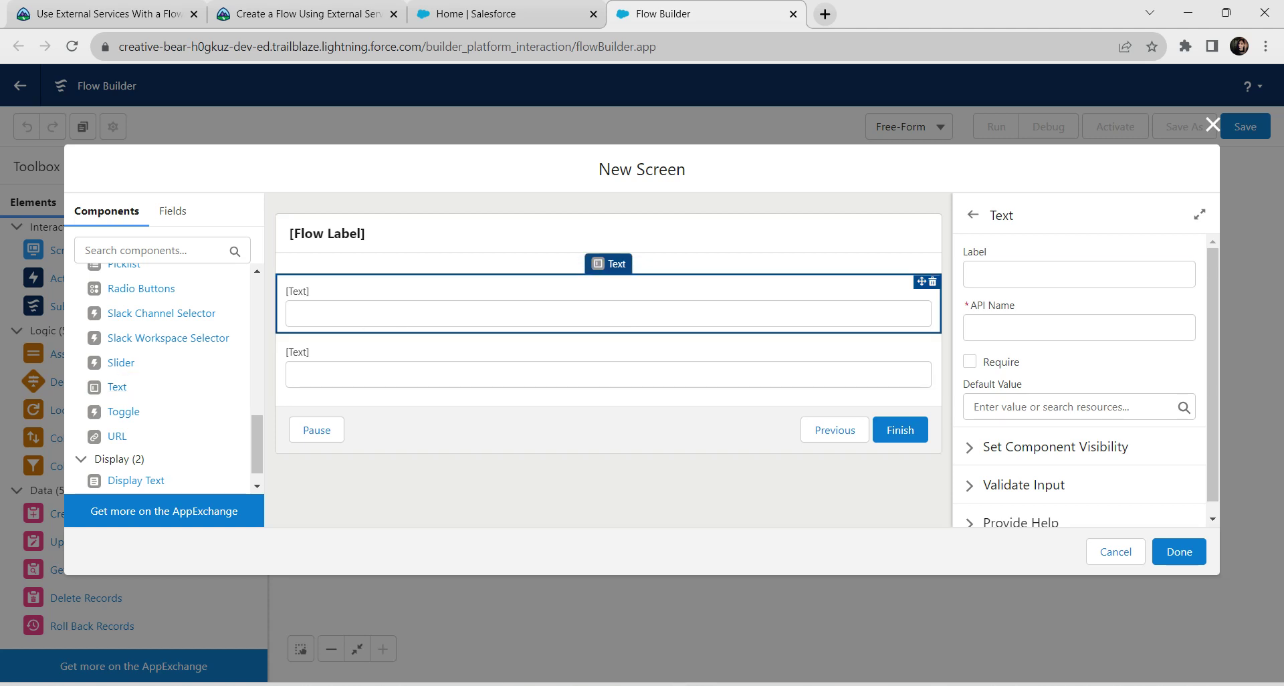
left_click(315, 13)
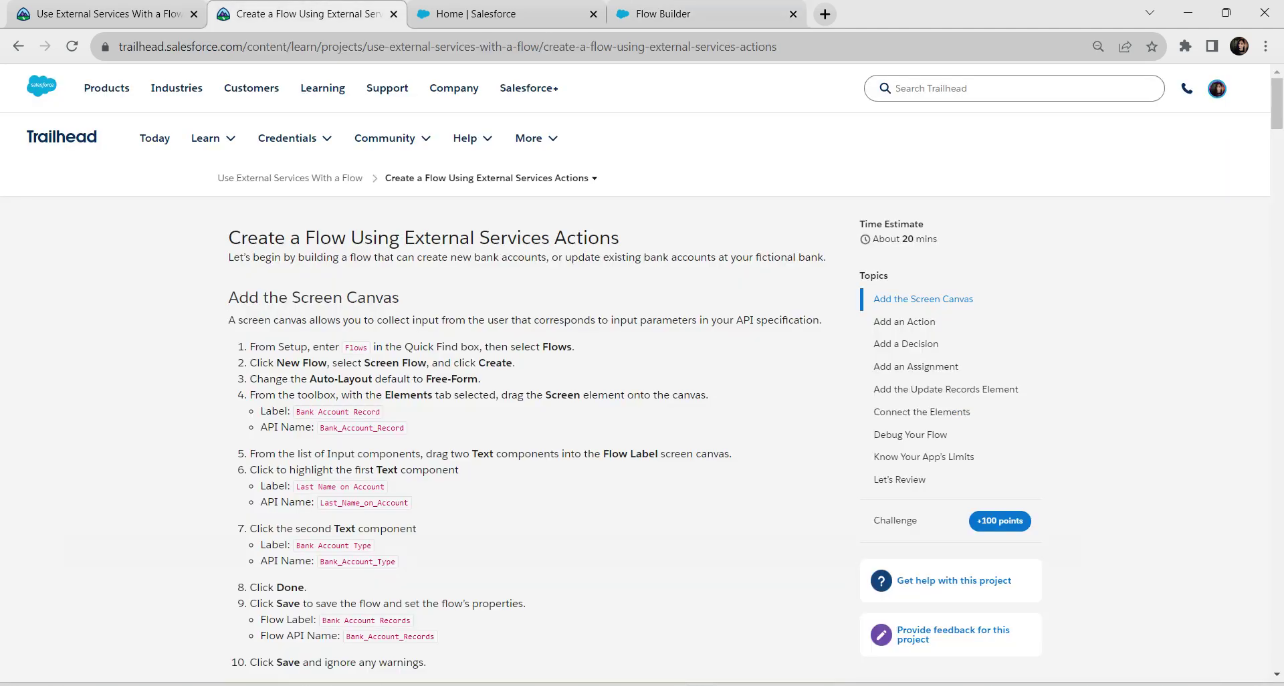
left_click_drag(296, 487, 385, 487)
key("ctrl+c")
left_click(476, 13)
left_click(664, 14)
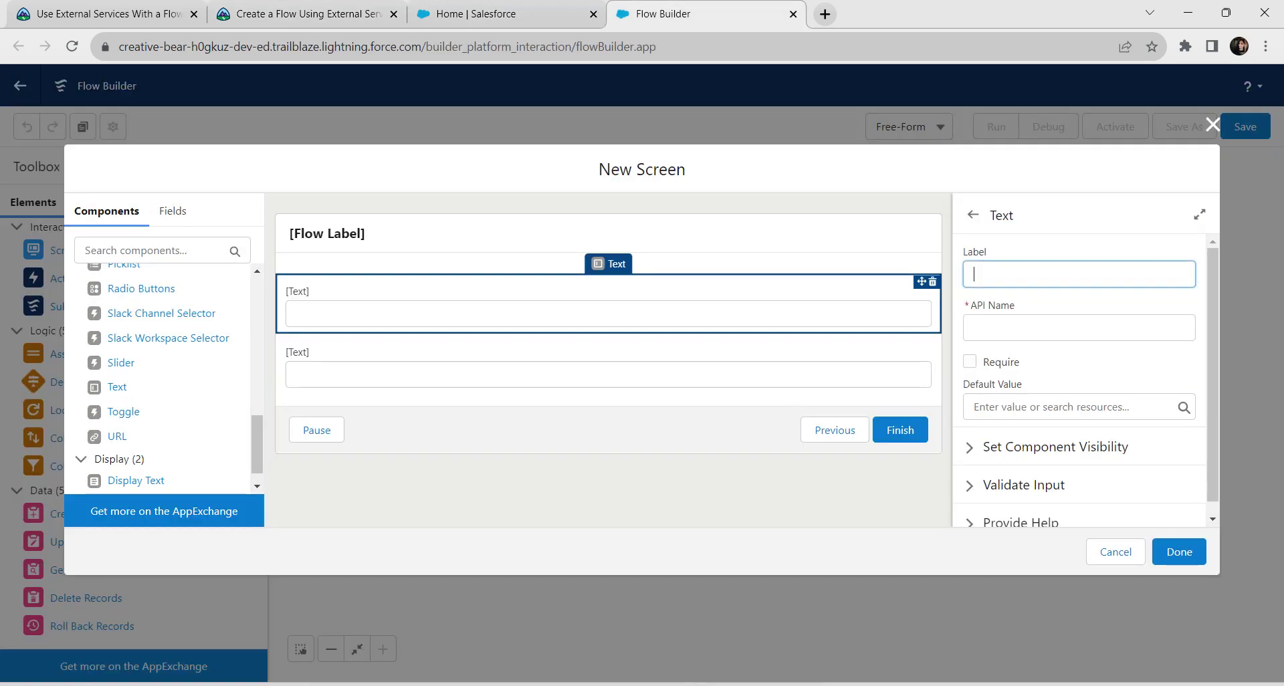
key("ctrl+v")
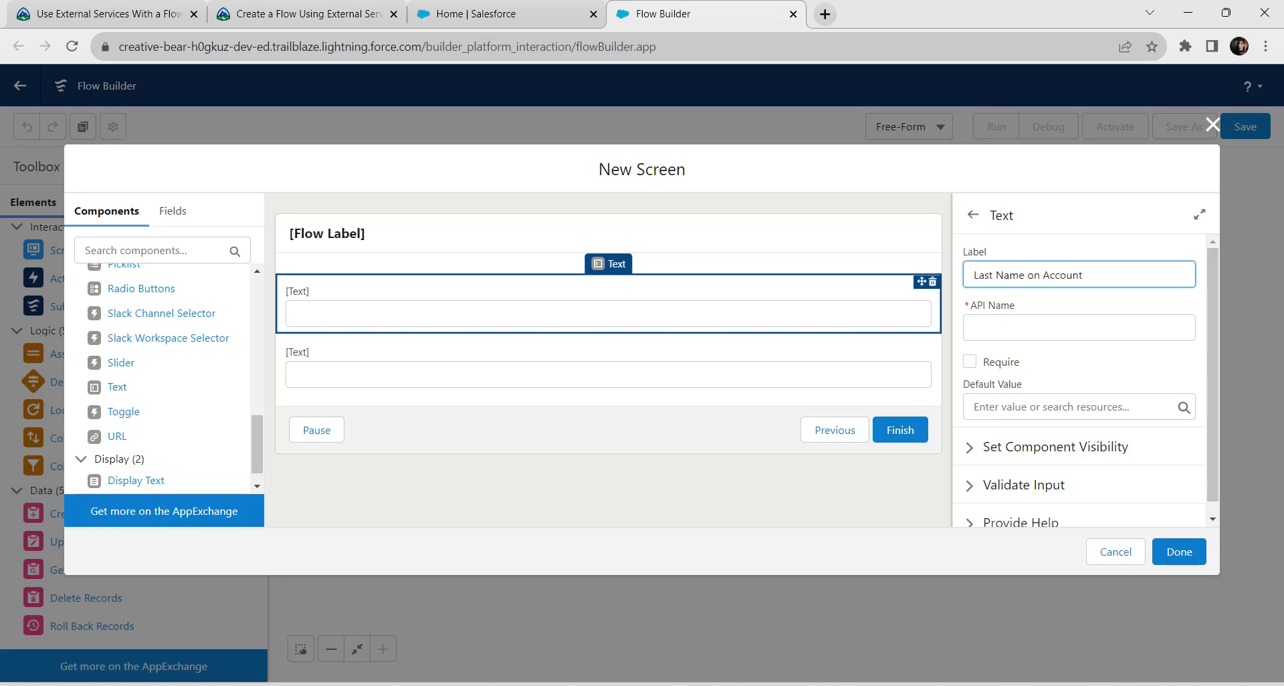
key("Tab")
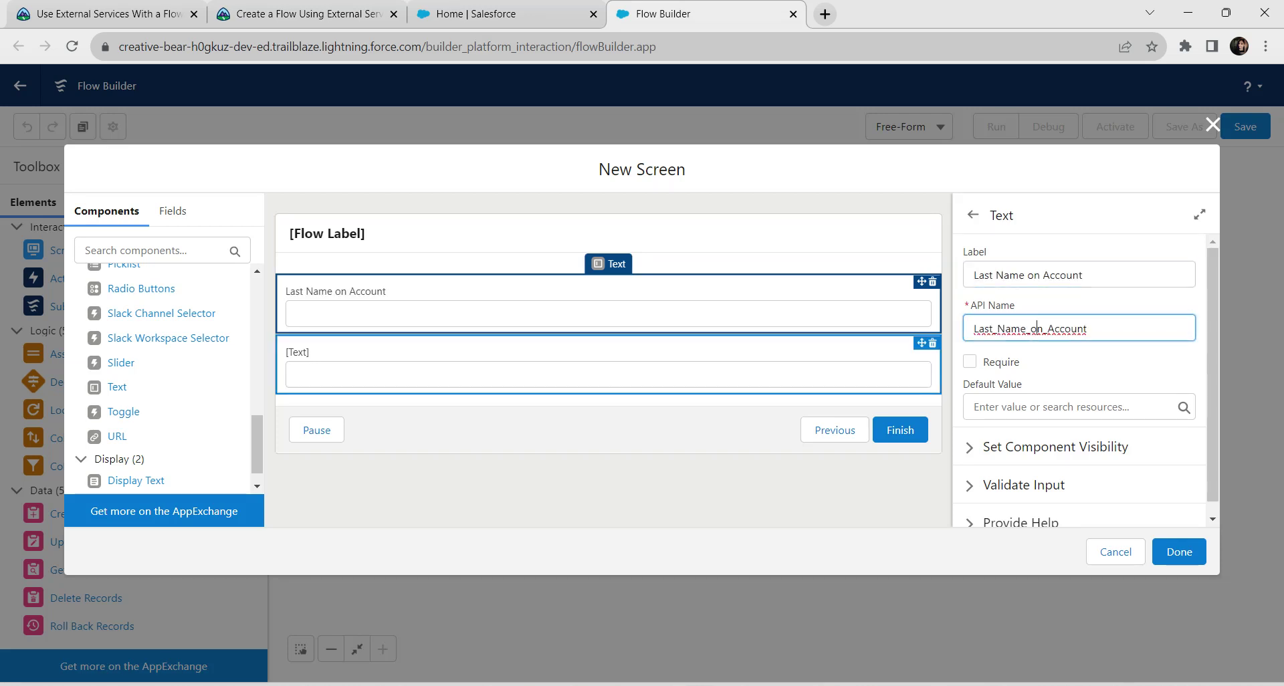
Step: Label the second Text component Bank Account Type, populate its API name, and finish the new screen
left_click(609, 364)
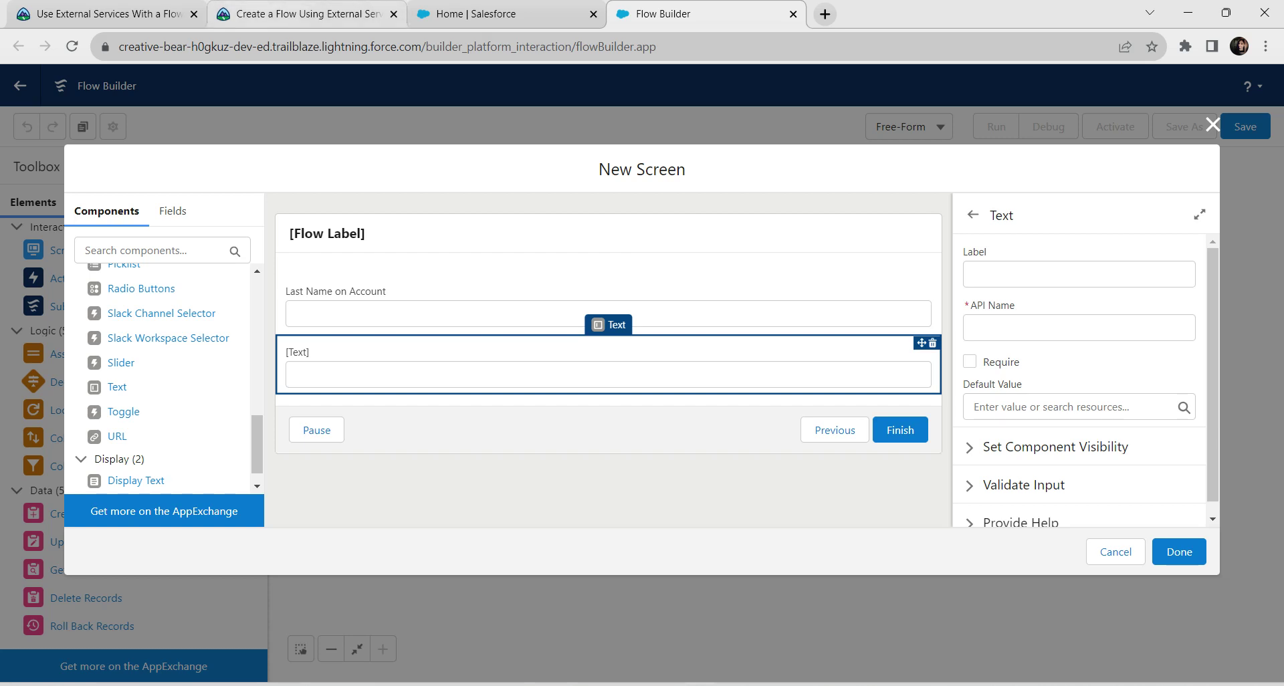
left_click(304, 14)
left_click_drag(297, 546, 371, 546)
key("ctrl+c")
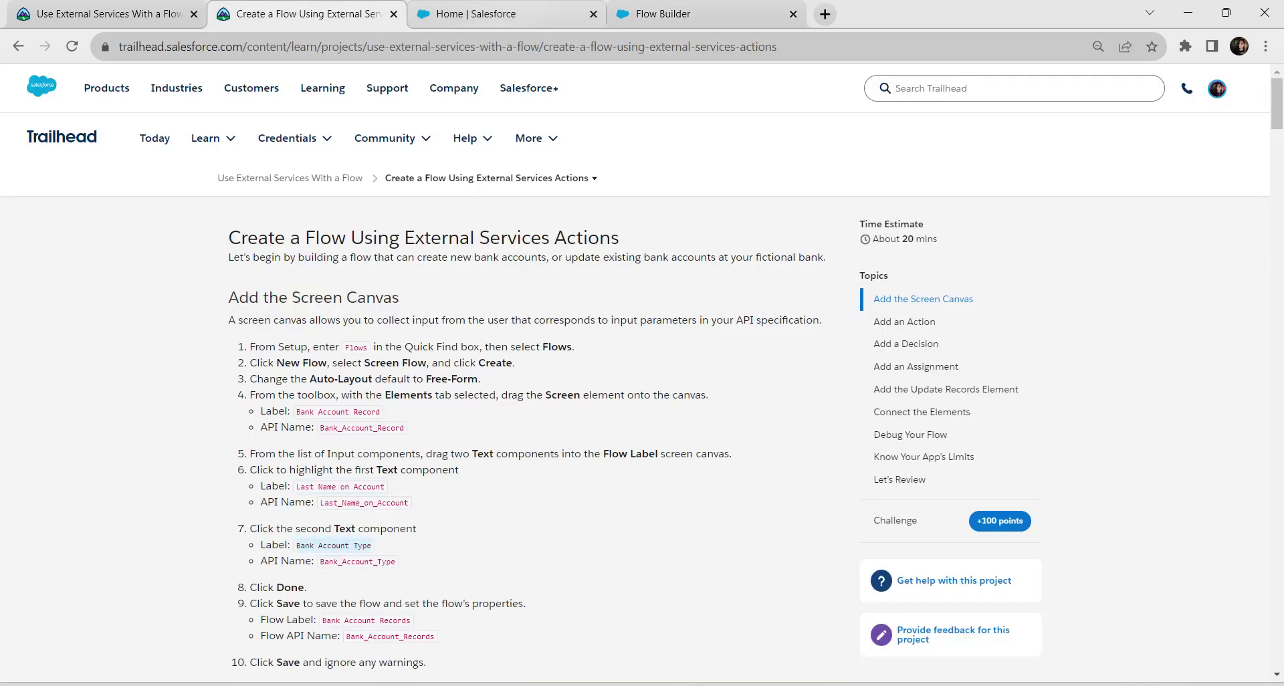
left_click(669, 13)
left_click(976, 274)
key("ctrl+v")
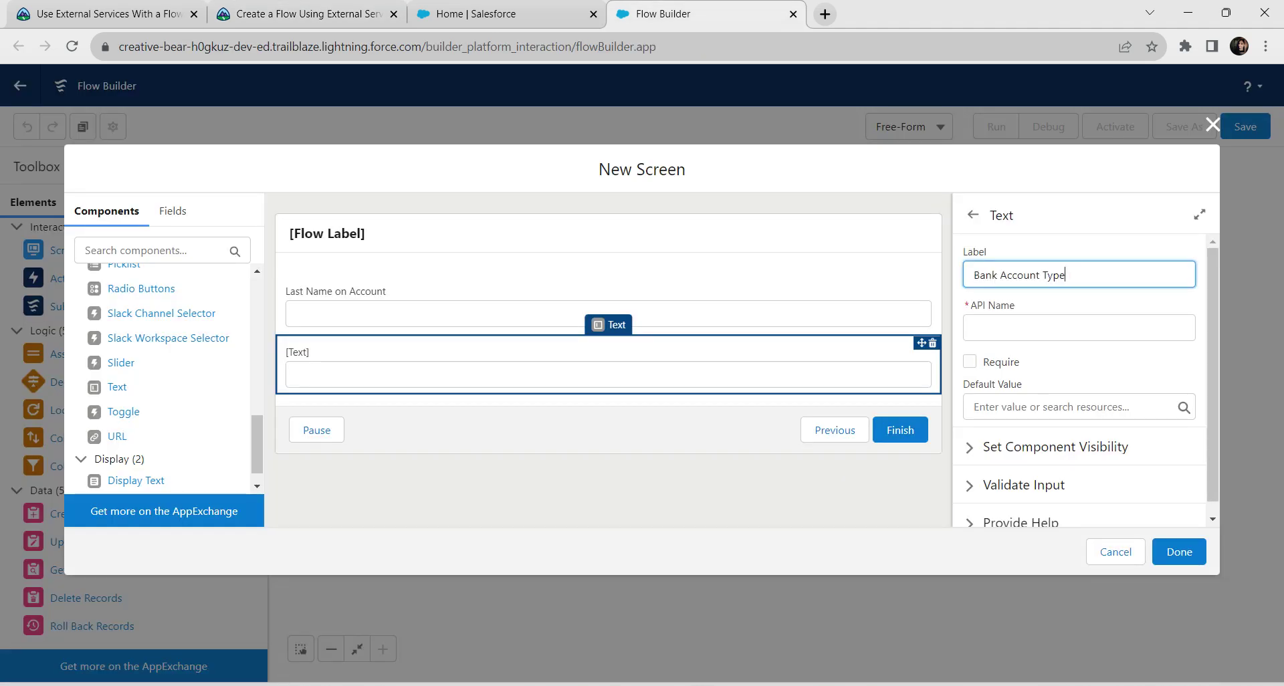
left_click(1024, 328)
left_click(973, 215)
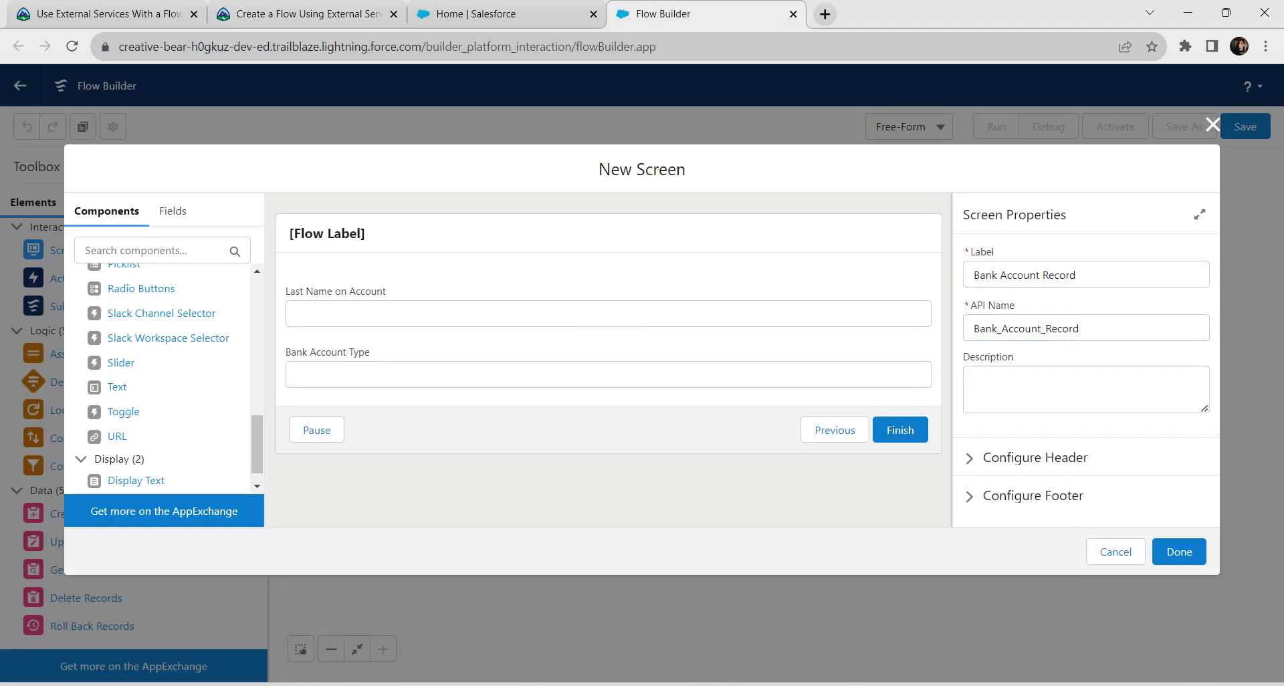
left_click(301, 14)
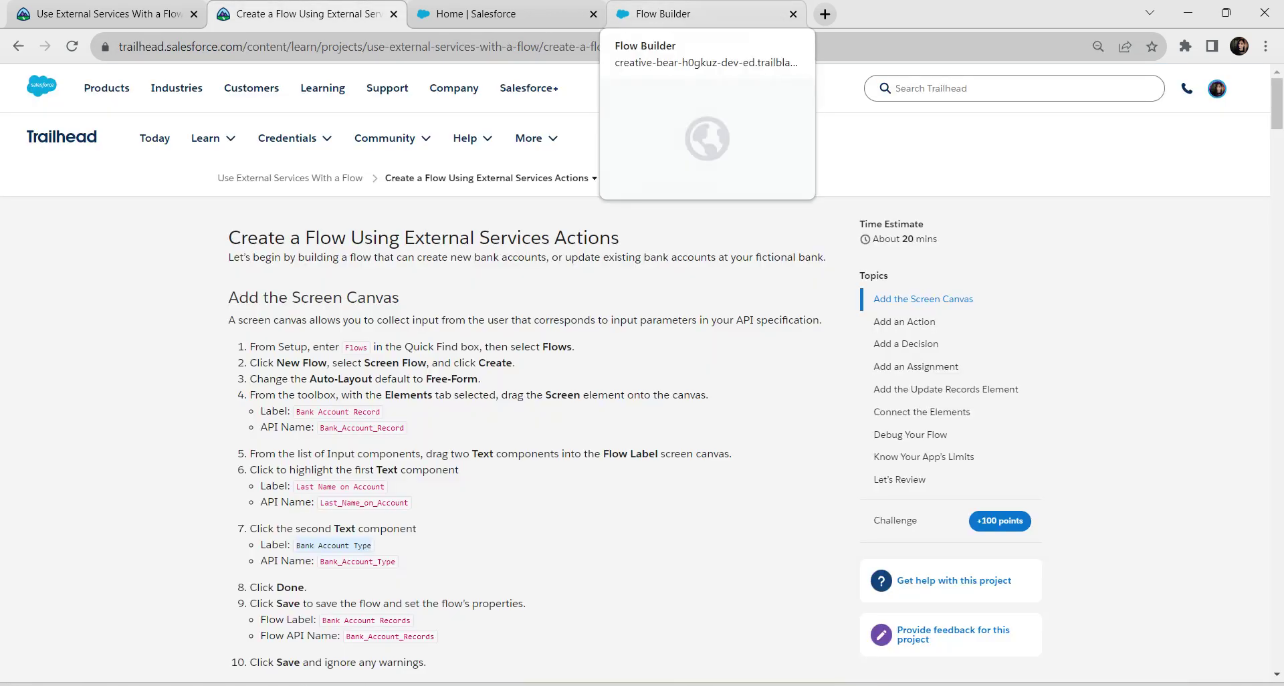
left_click(669, 13)
left_click(1179, 551)
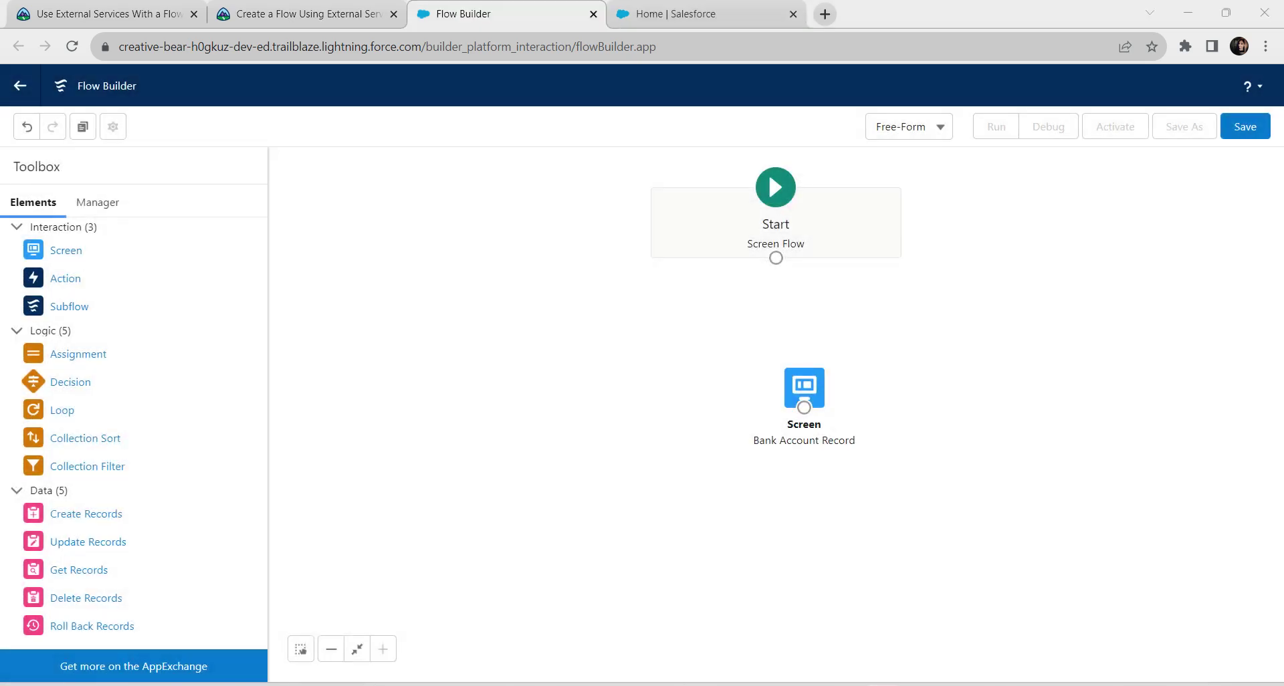
Step: Save the flow with the label Bank Account Records and API name Bank_Account_Records, as given in the Trailhead instructions, and dismiss the warnings
left_click(1246, 126)
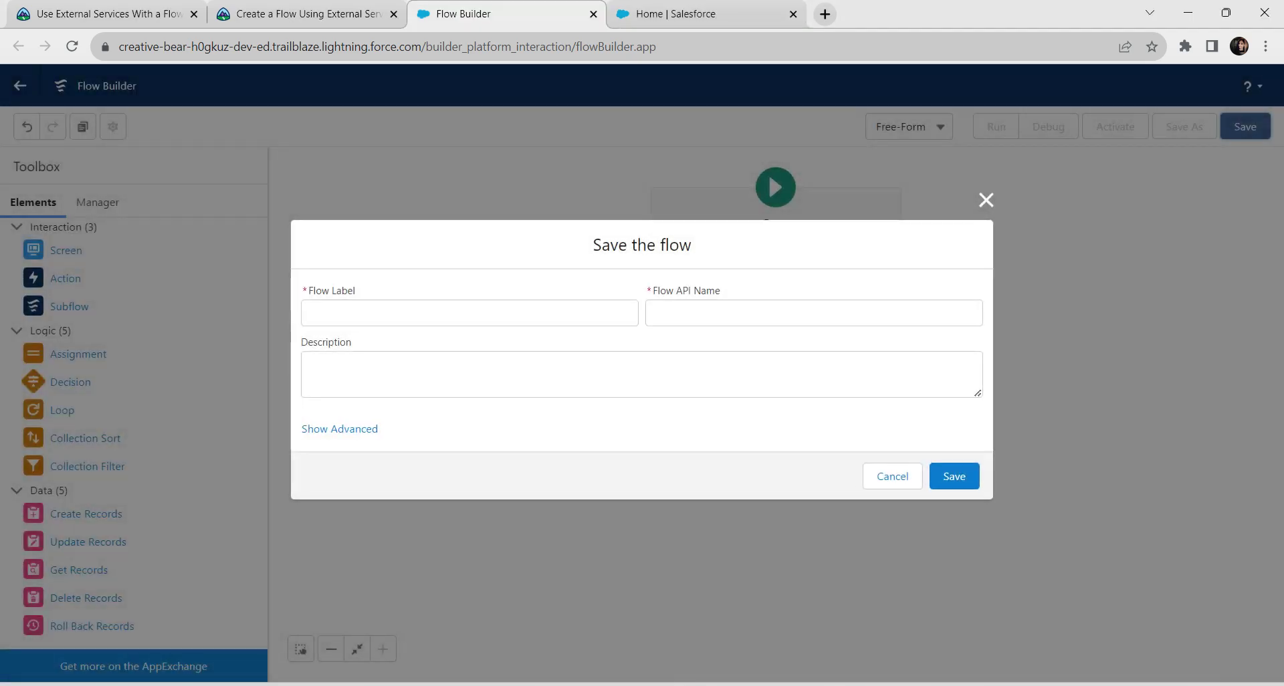
left_click(307, 13)
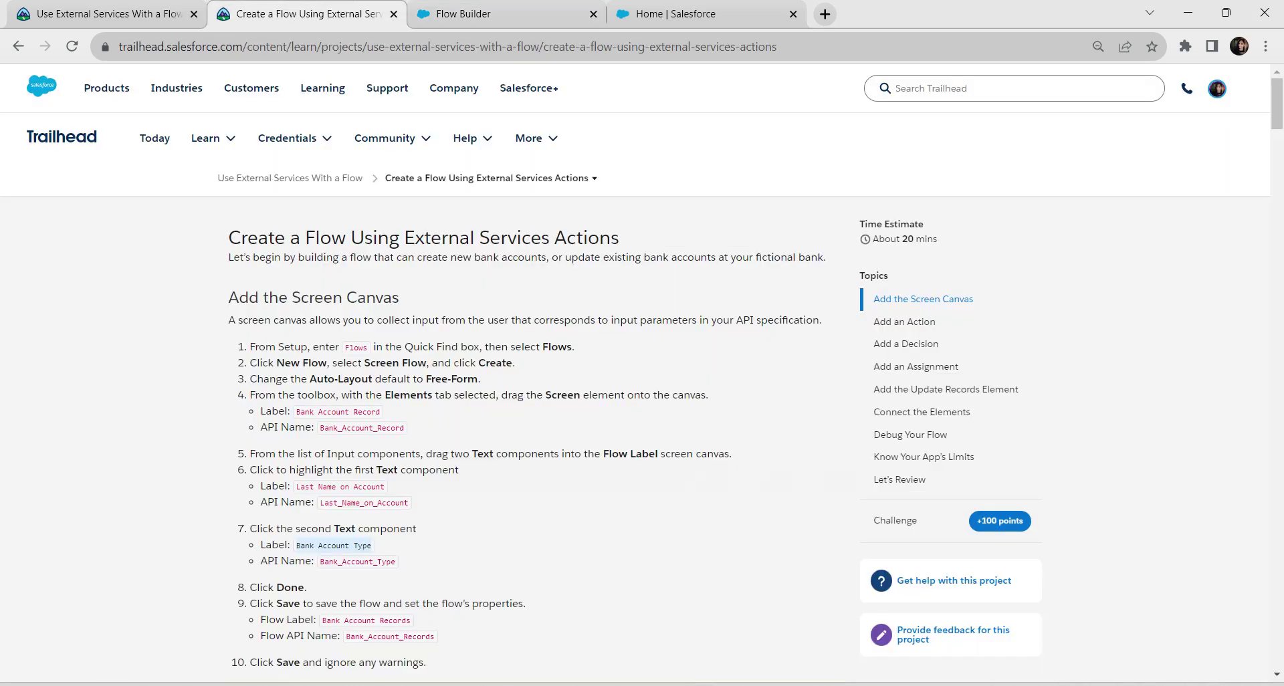
left_click_drag(321, 621, 412, 621)
key("ctrl+c")
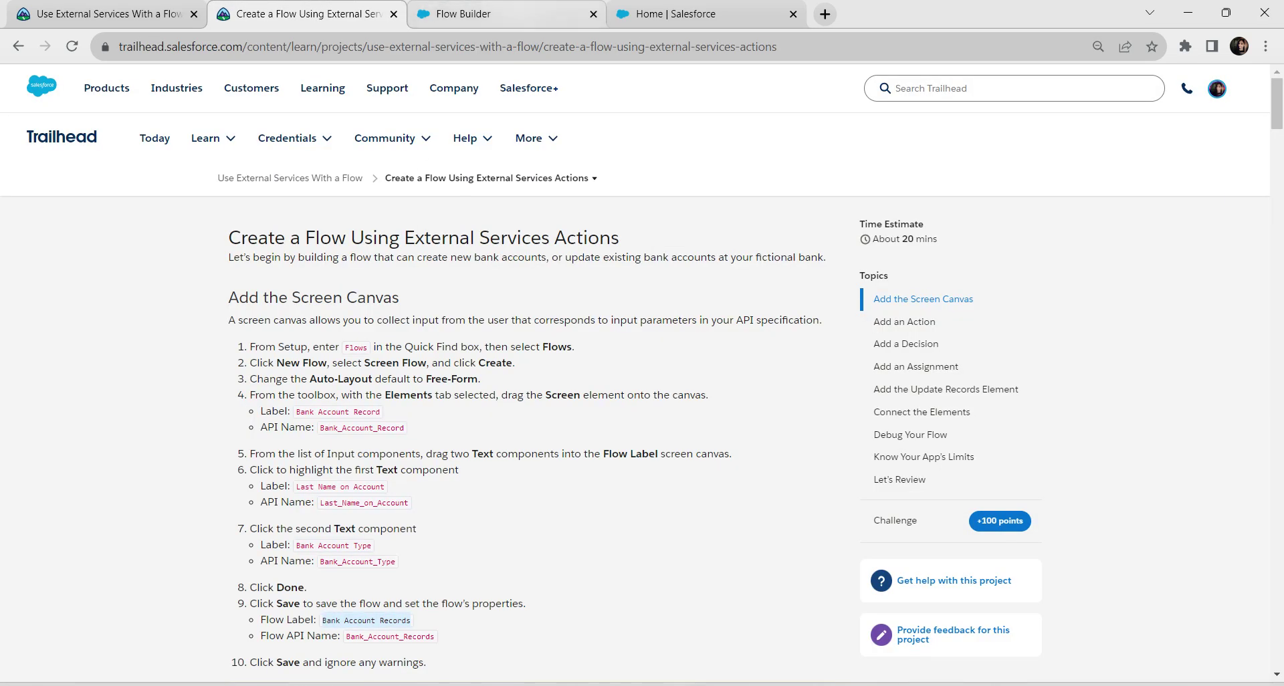
left_click(468, 14)
key("ctrl+v")
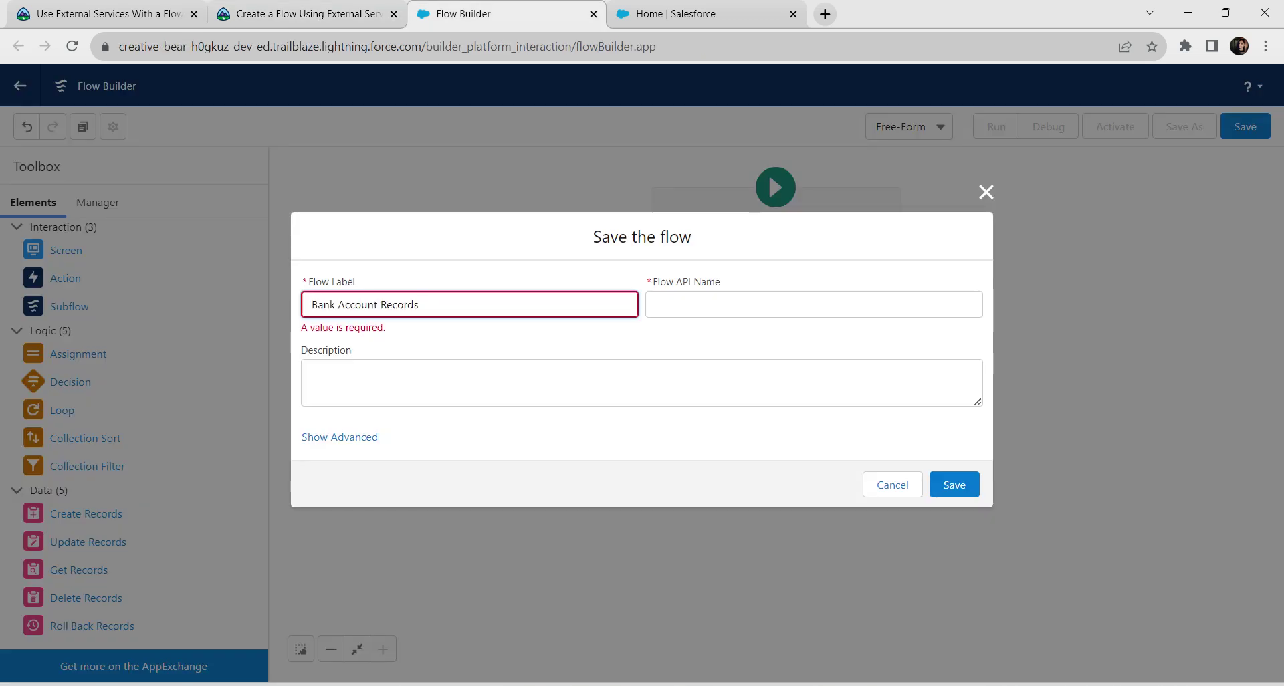
left_click(723, 313)
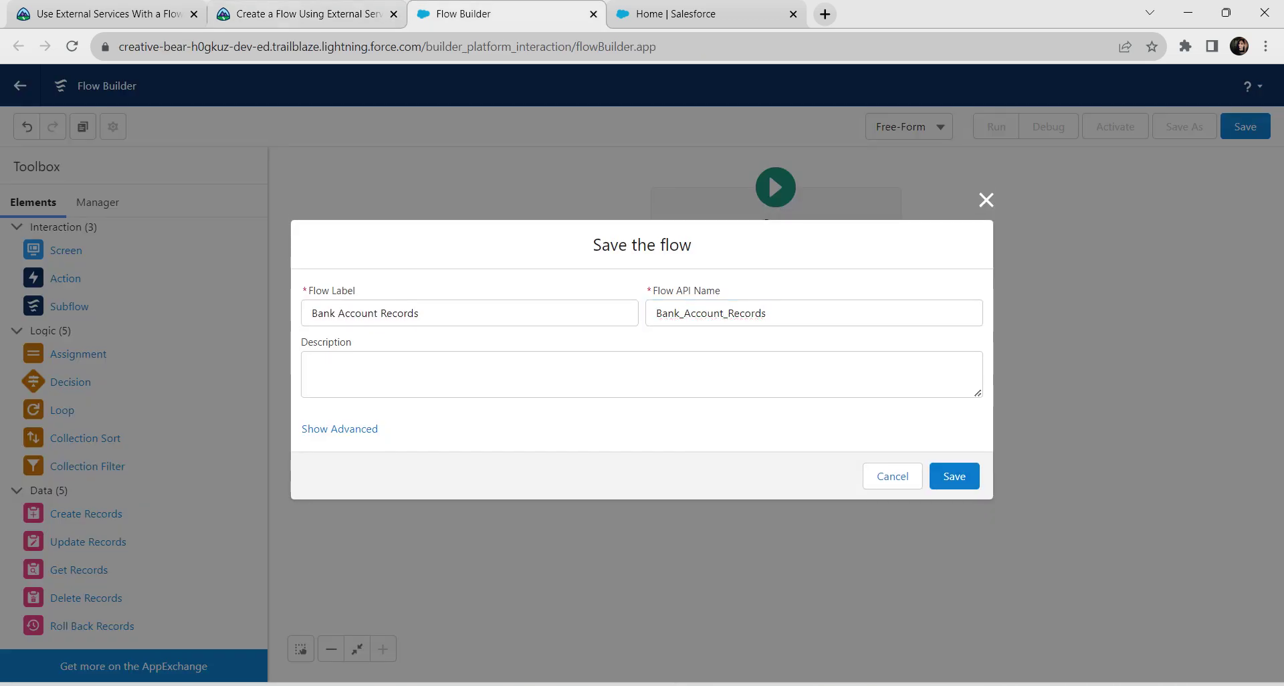
left_click(308, 13)
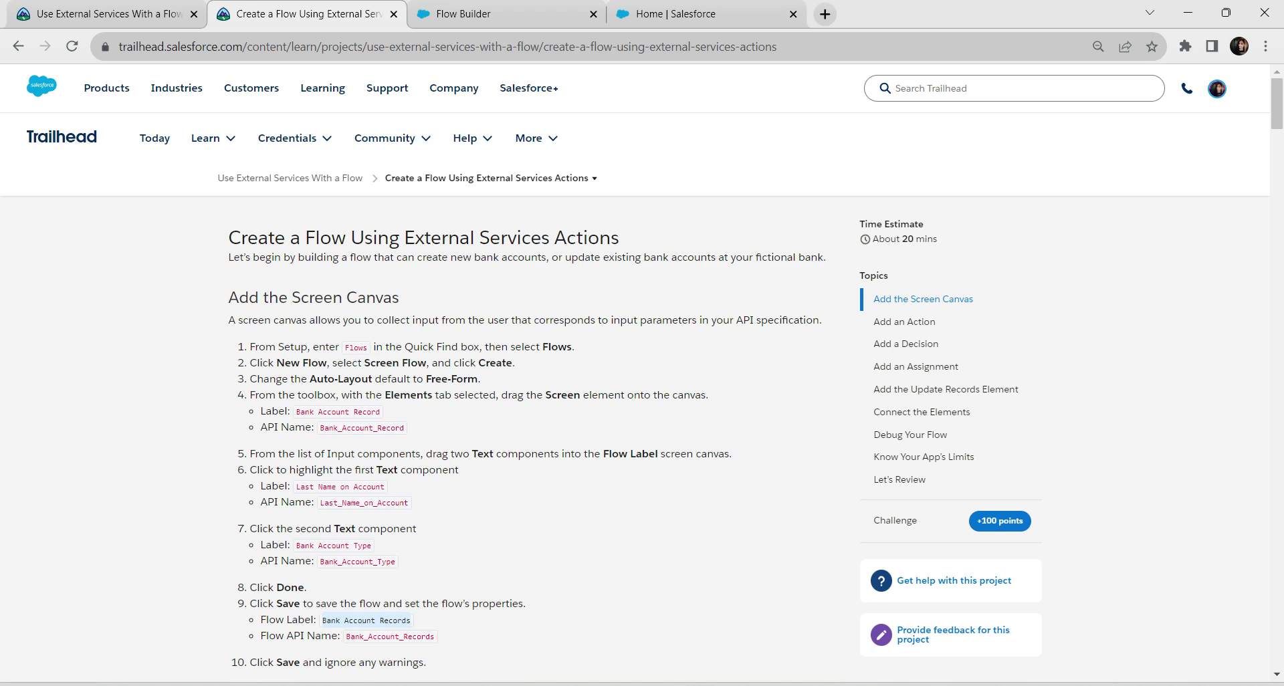
left_click(468, 13)
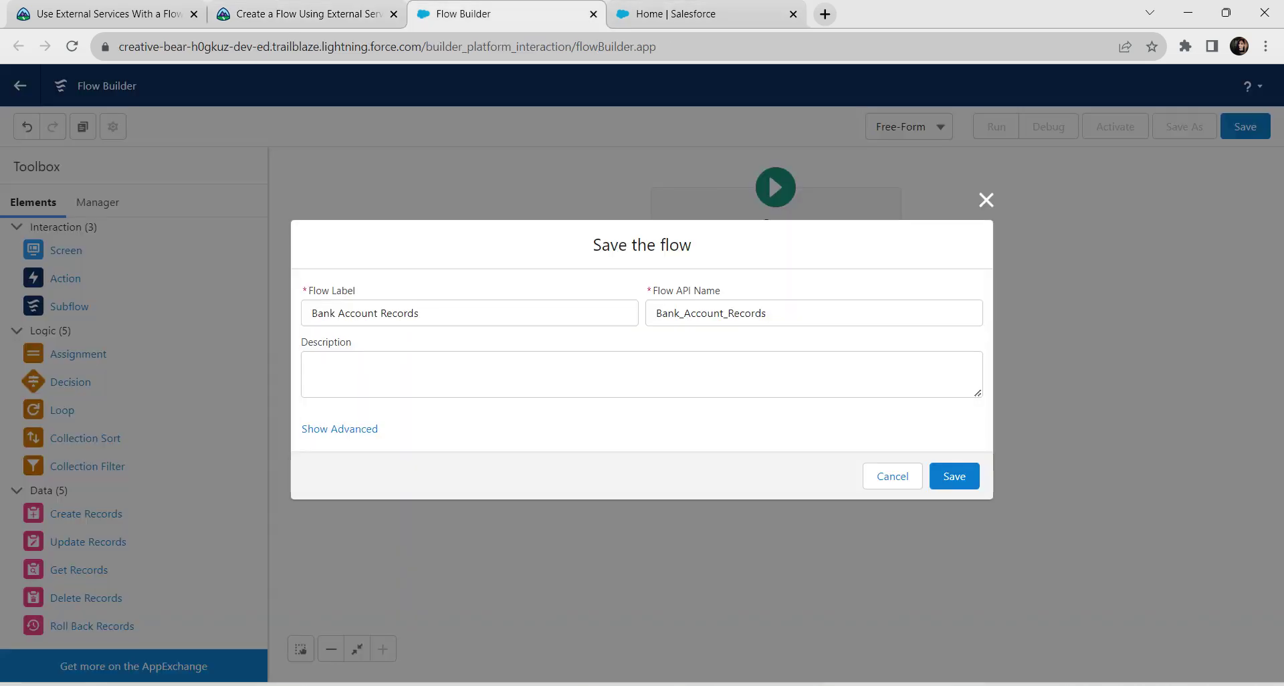
left_click(955, 476)
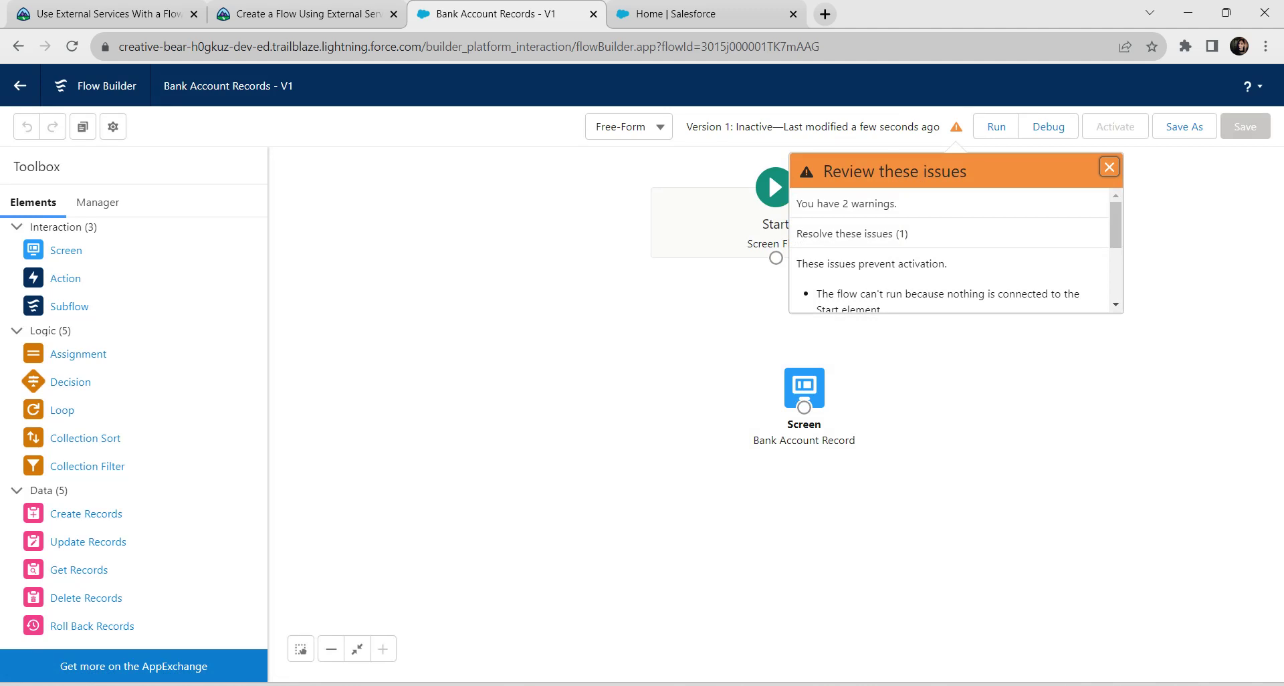
key("Escape")
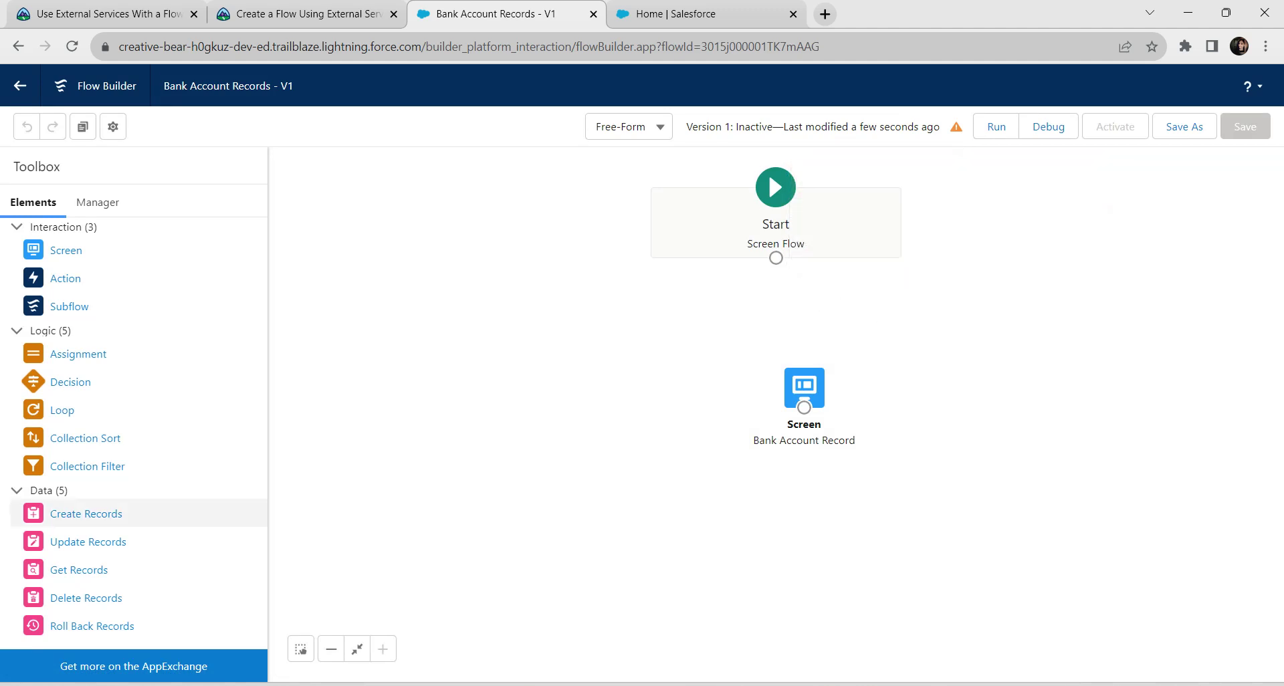
Step: Add an Action element to the canvas, filter actions by Type, and choose the External Service action addAccount
left_click_drag(66, 279, 692, 321)
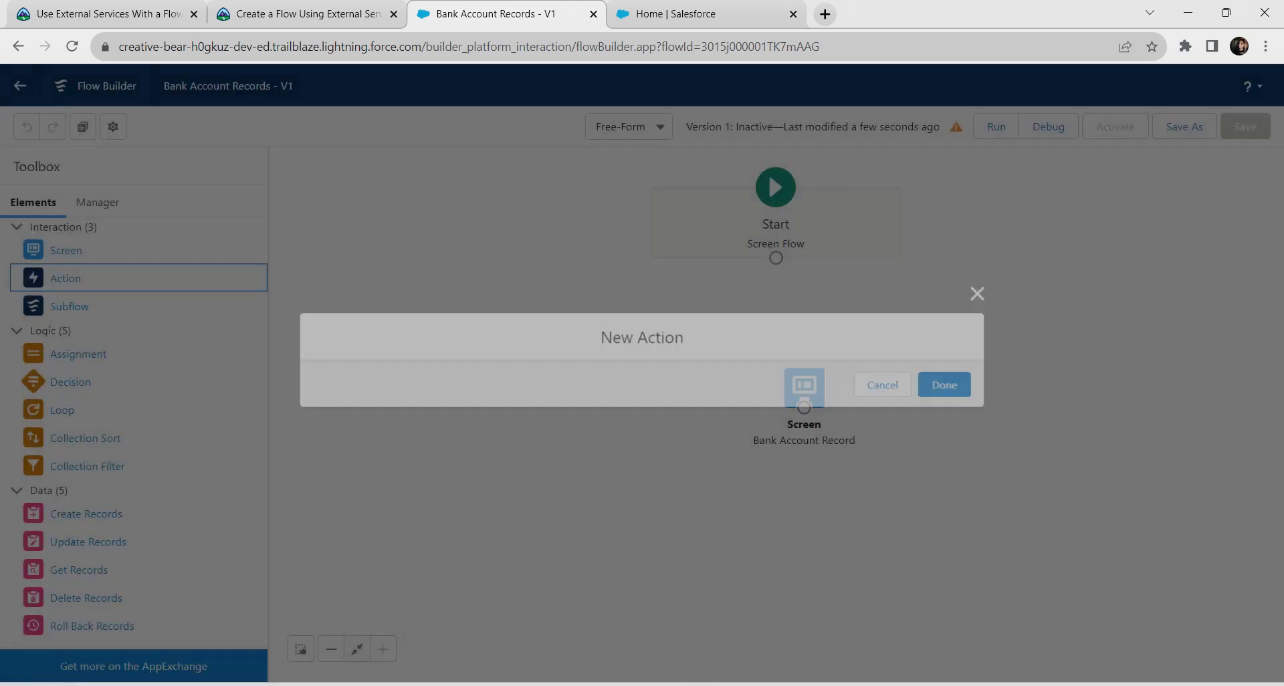
key("alt+Tab")
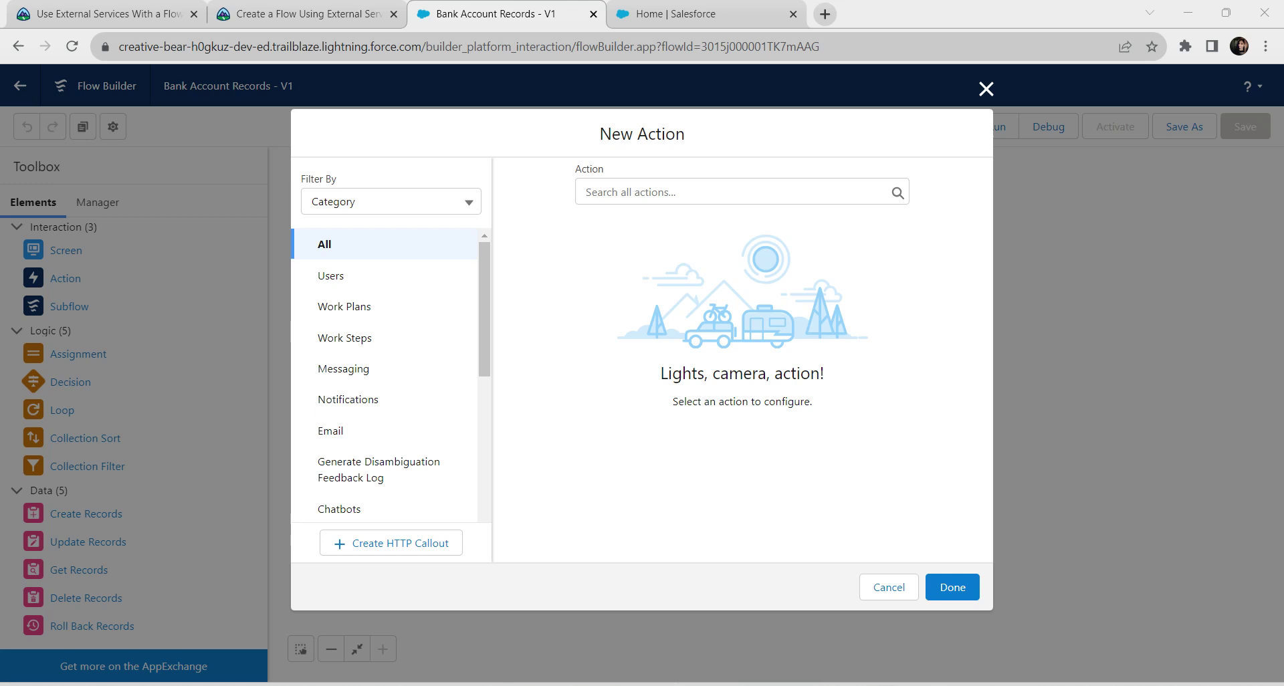
left_click(391, 201)
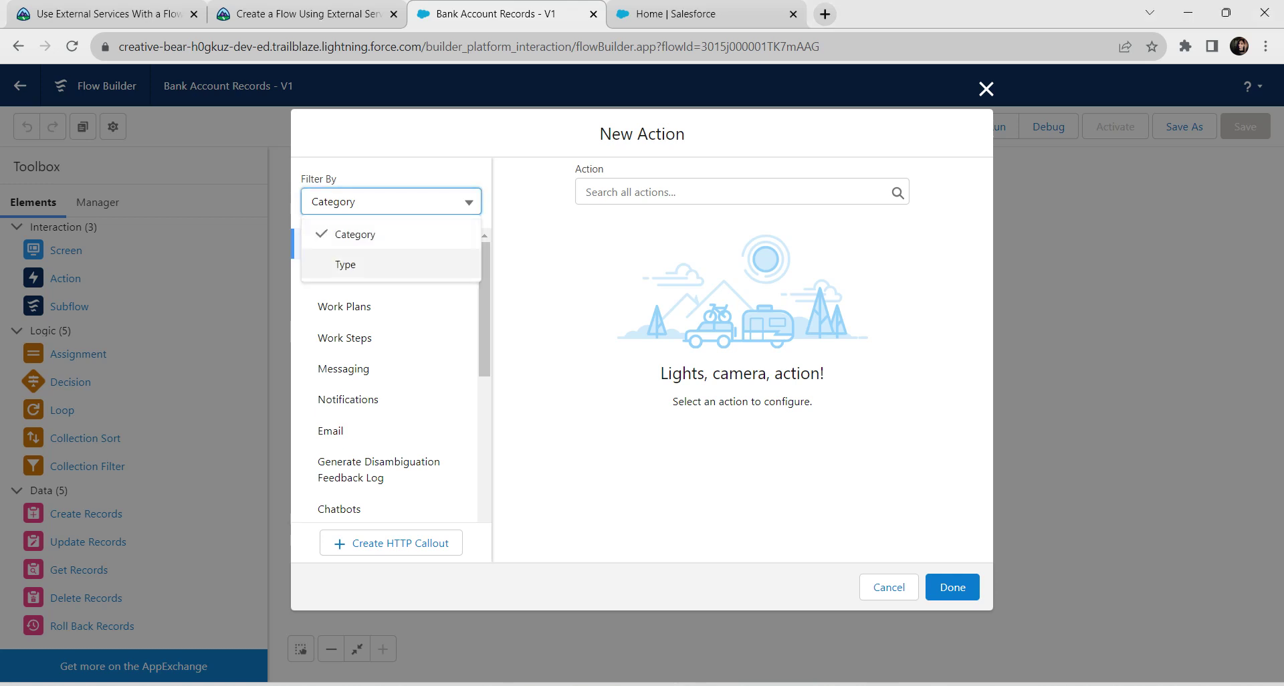
left_click(346, 264)
left_click(355, 435)
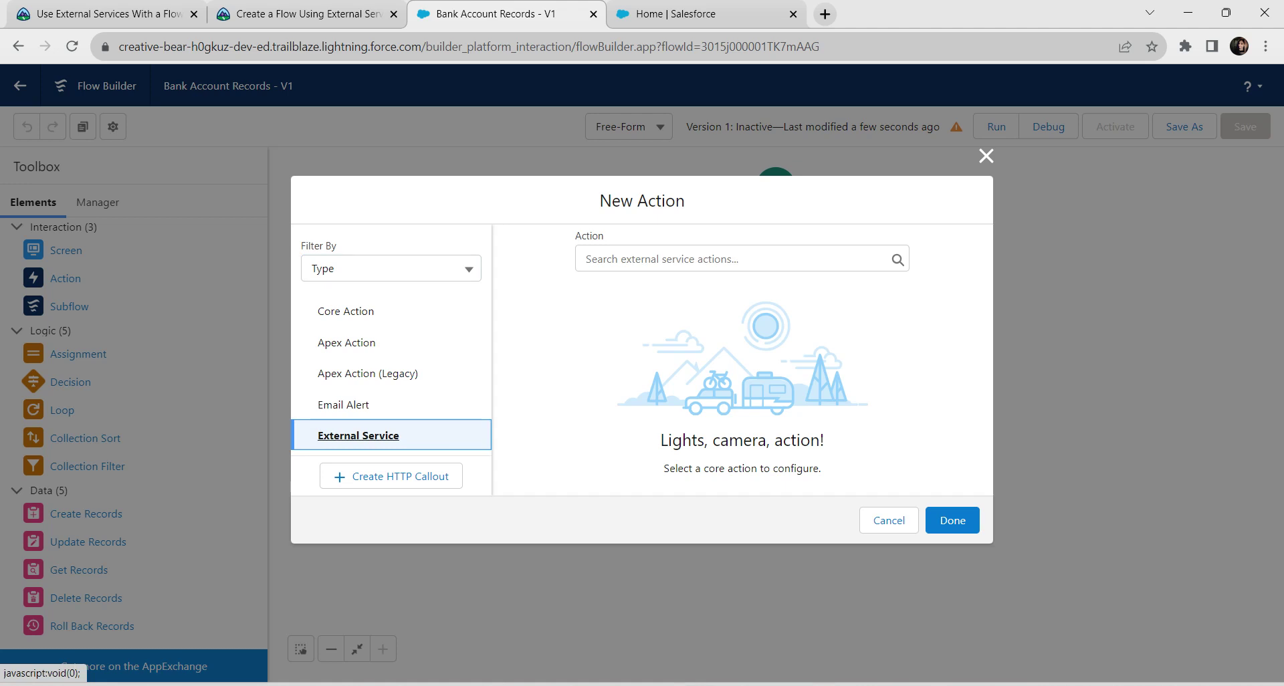
left_click(741, 259)
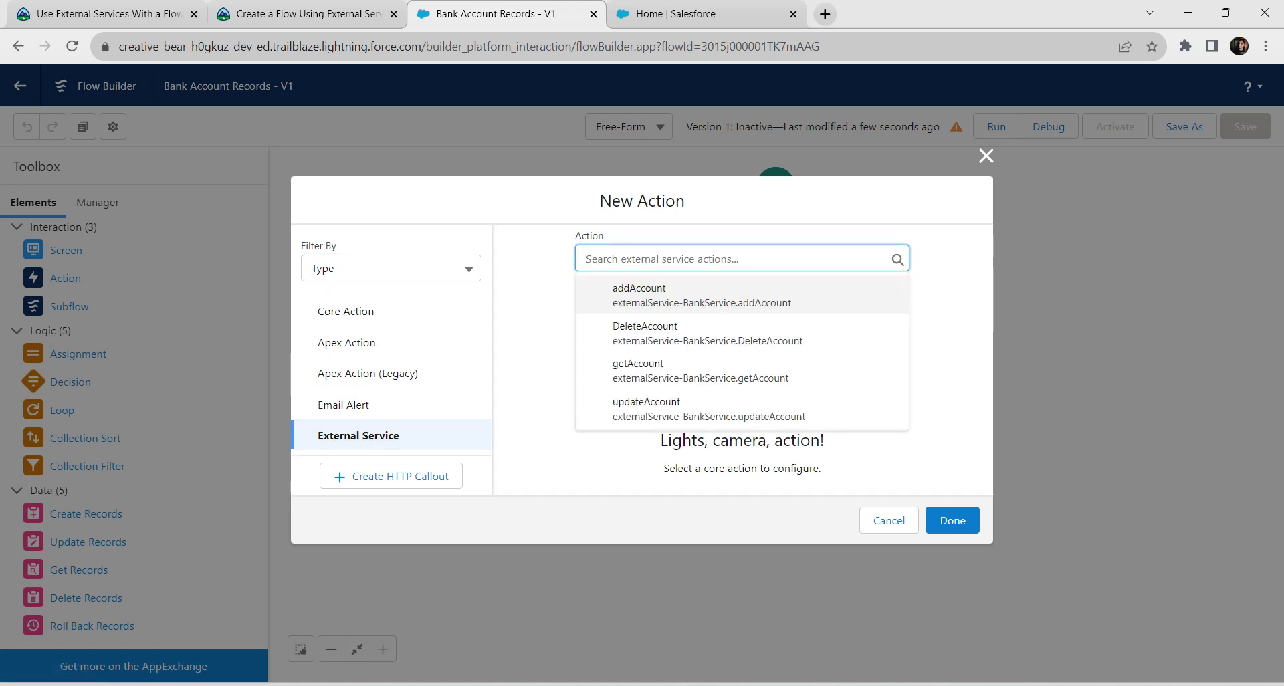
left_click(639, 295)
Step: Label the new action Add Bank Account, as given in the Trailhead instructions, and populate its API name
left_click(583, 307)
left_click(325, 14)
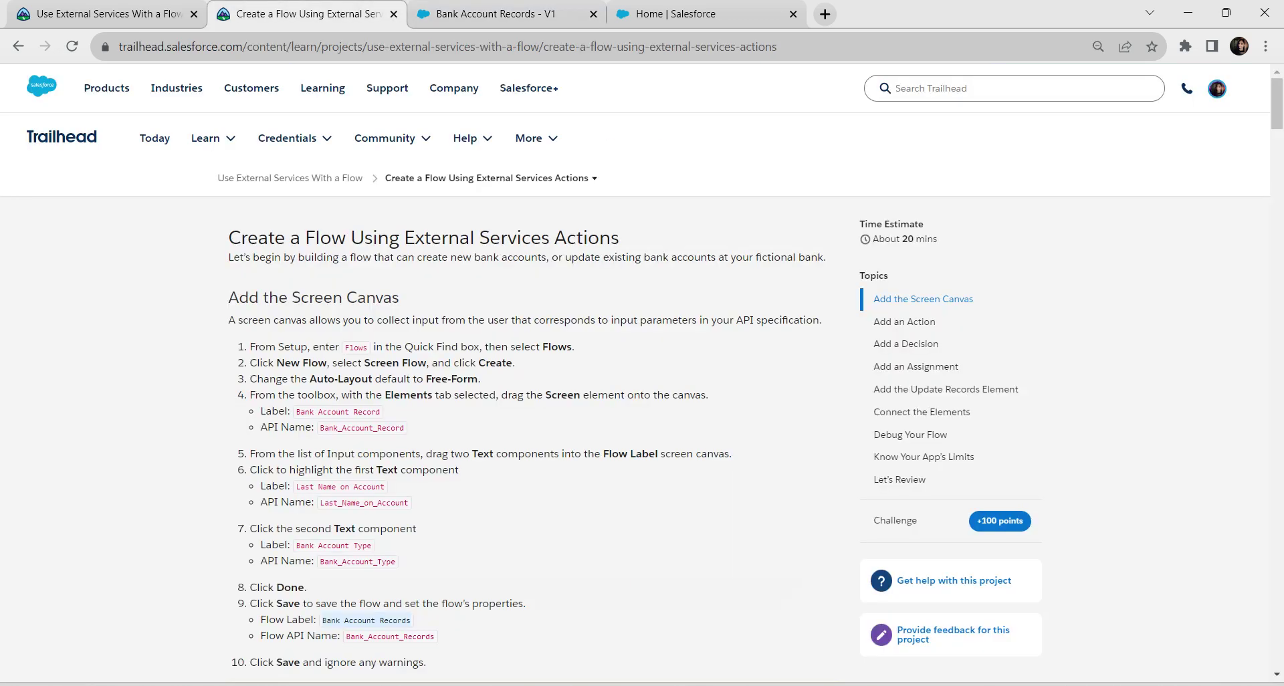
left_click_drag(1276, 104, 1277, 164)
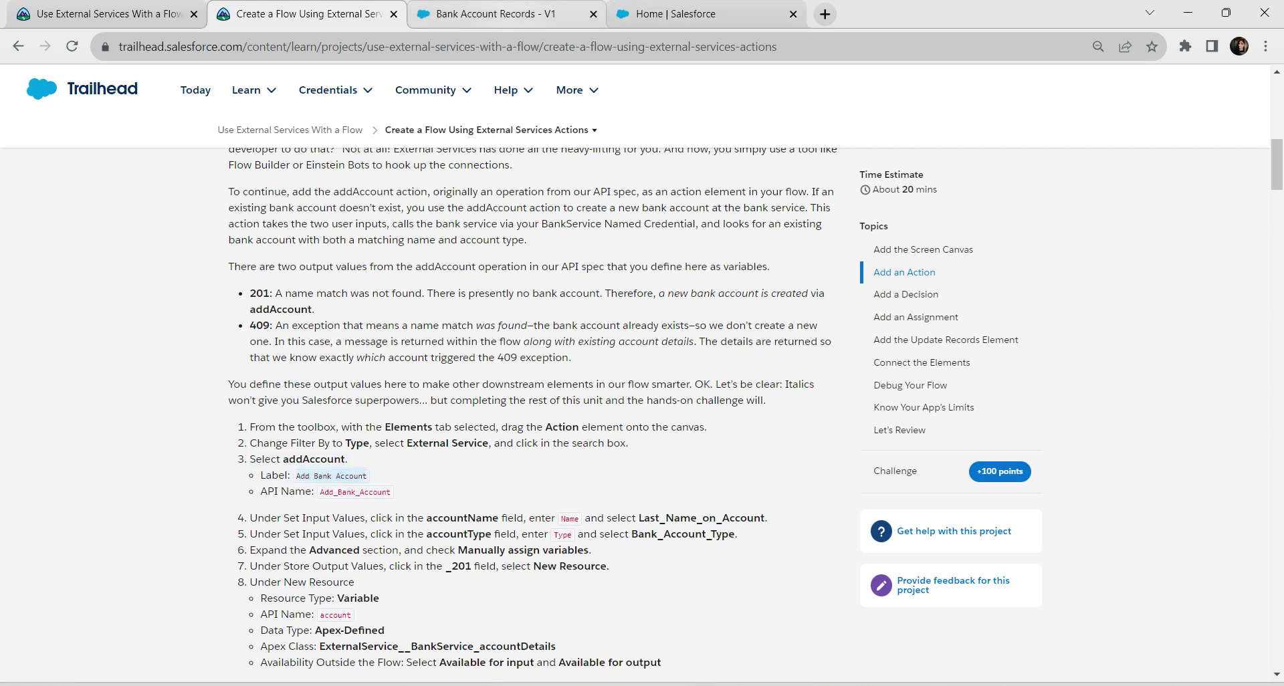
left_click(495, 13)
type("Add Bank Account")
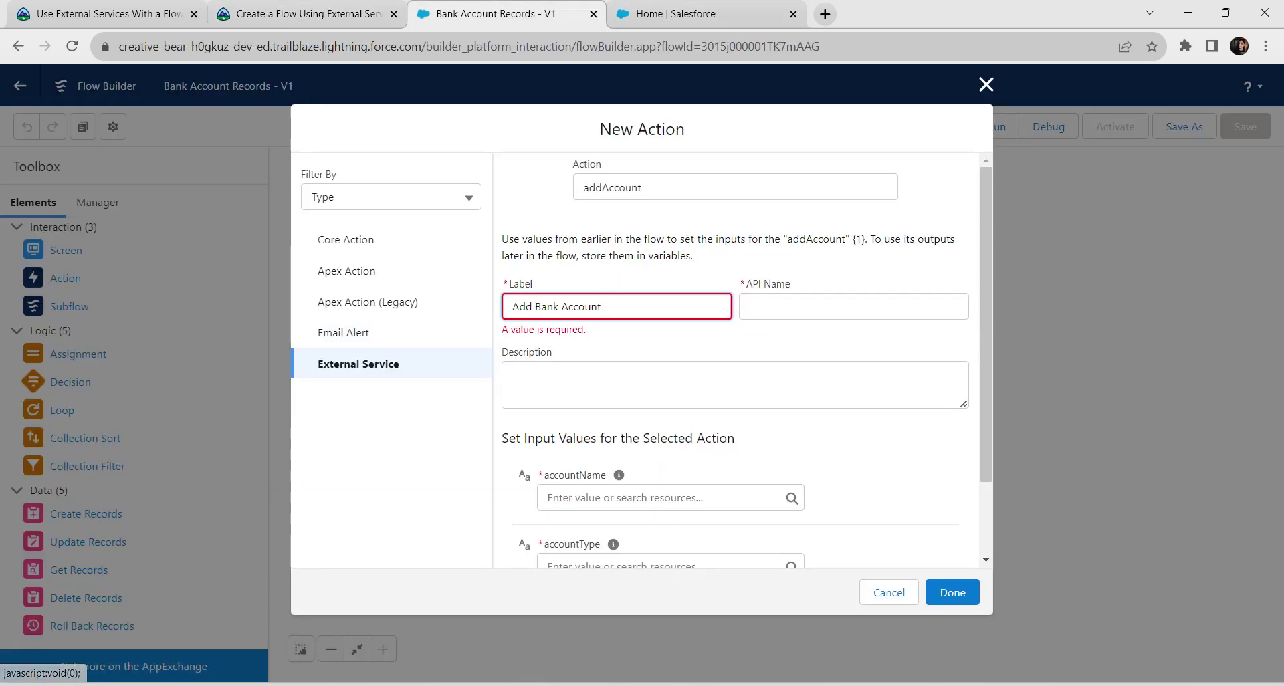
left_click(833, 306)
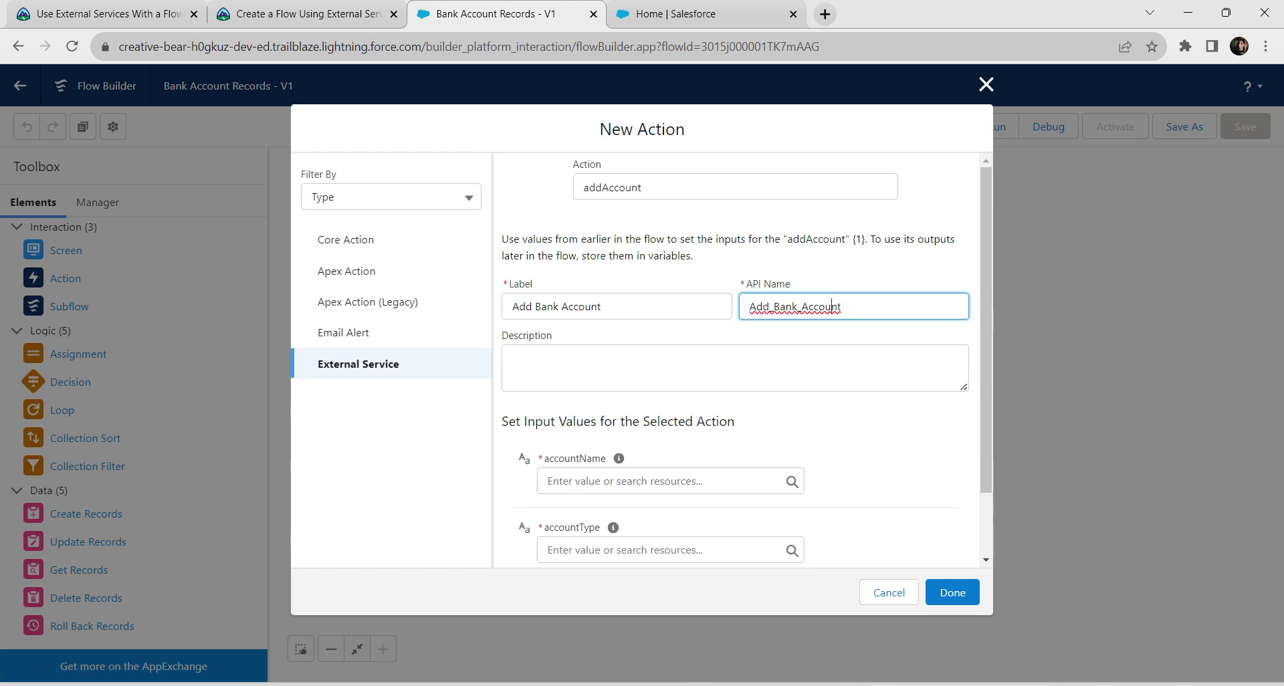
key("alt+Tab")
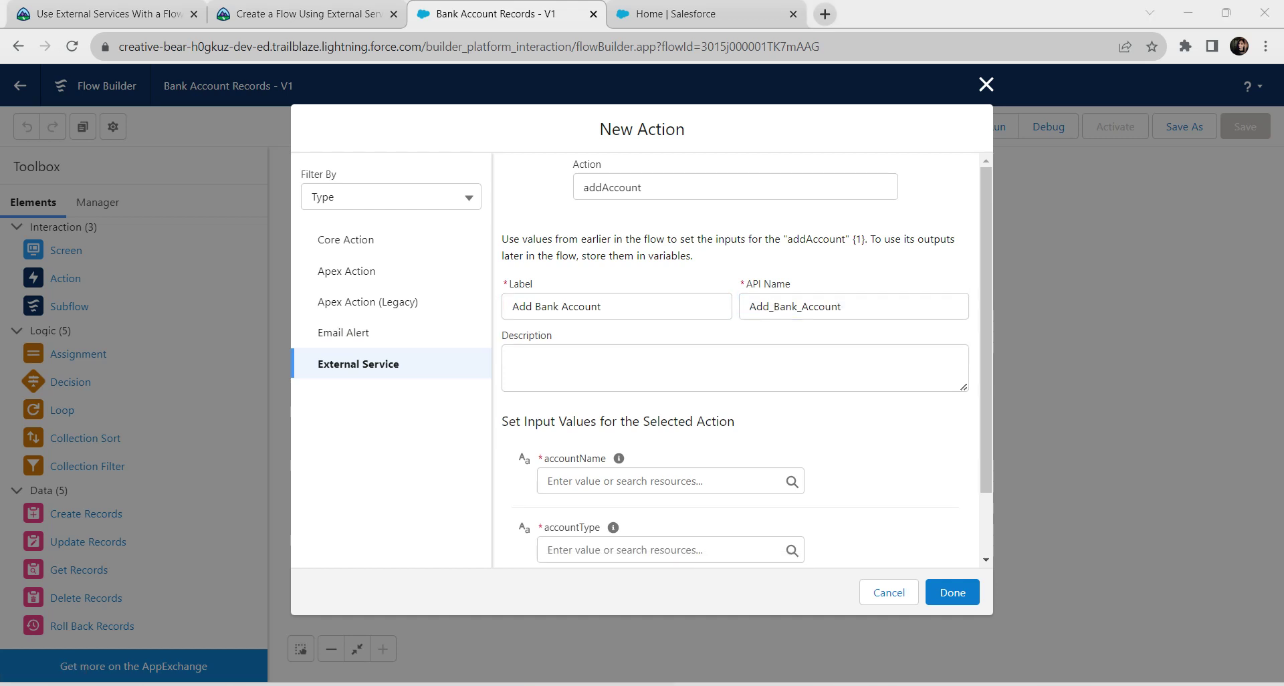
Step: Set the action's accountName input to the Last_Name_on_Account component and its accountType input to Bank_Account_Type
left_click(669, 481)
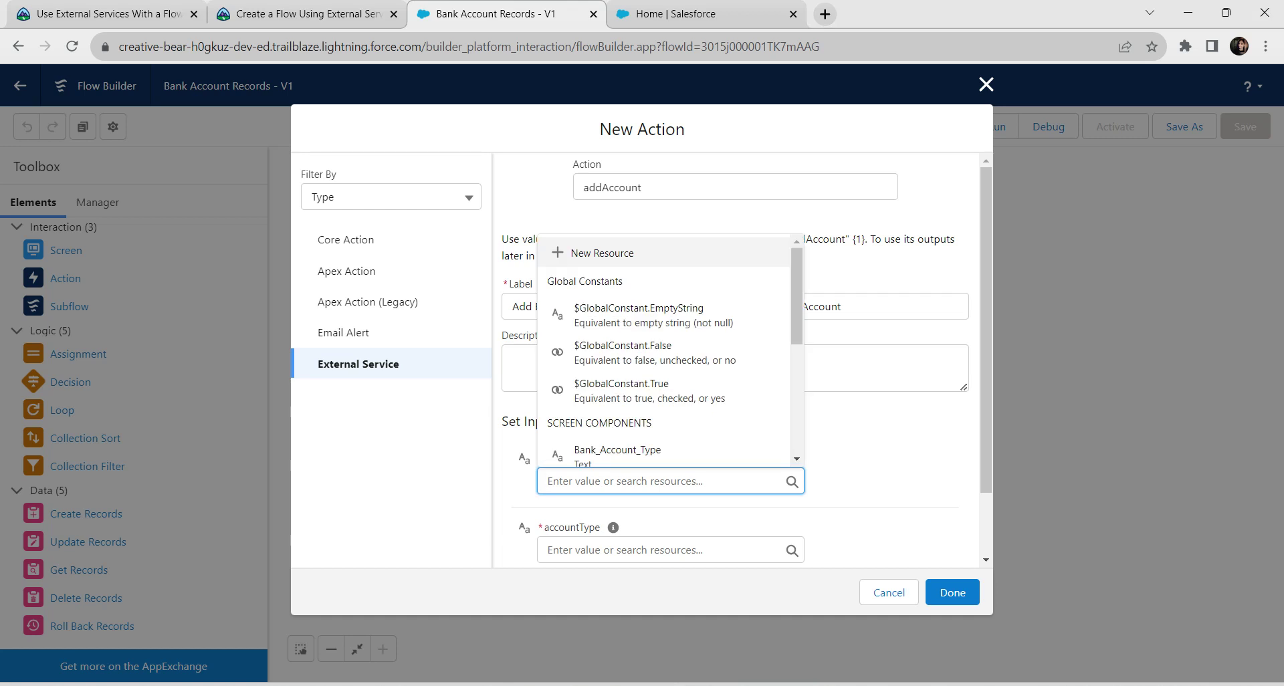
type("name")
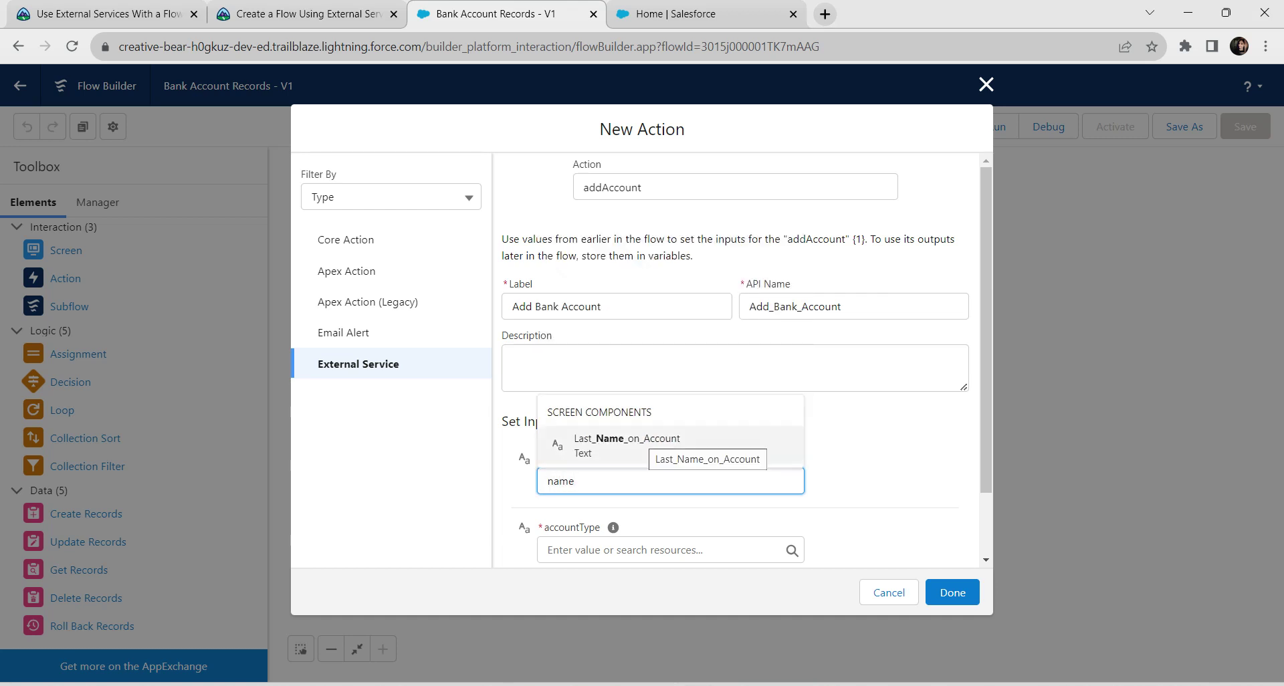
left_click(626, 445)
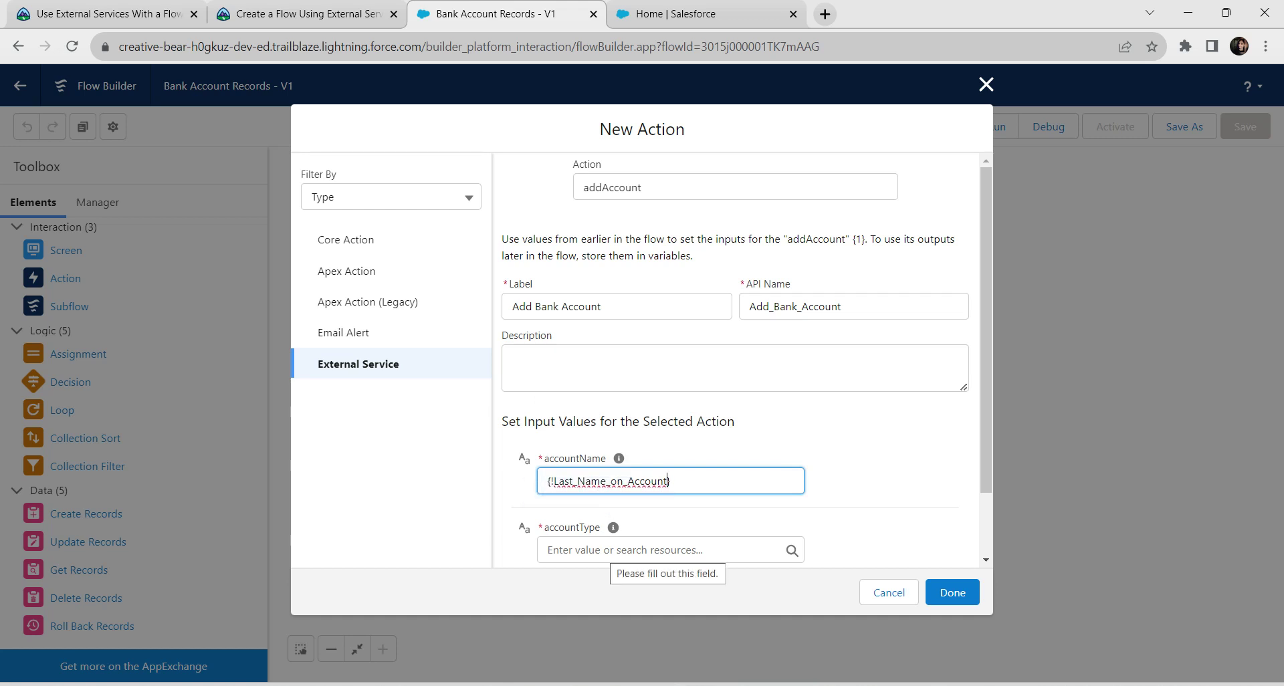
left_click(610, 550)
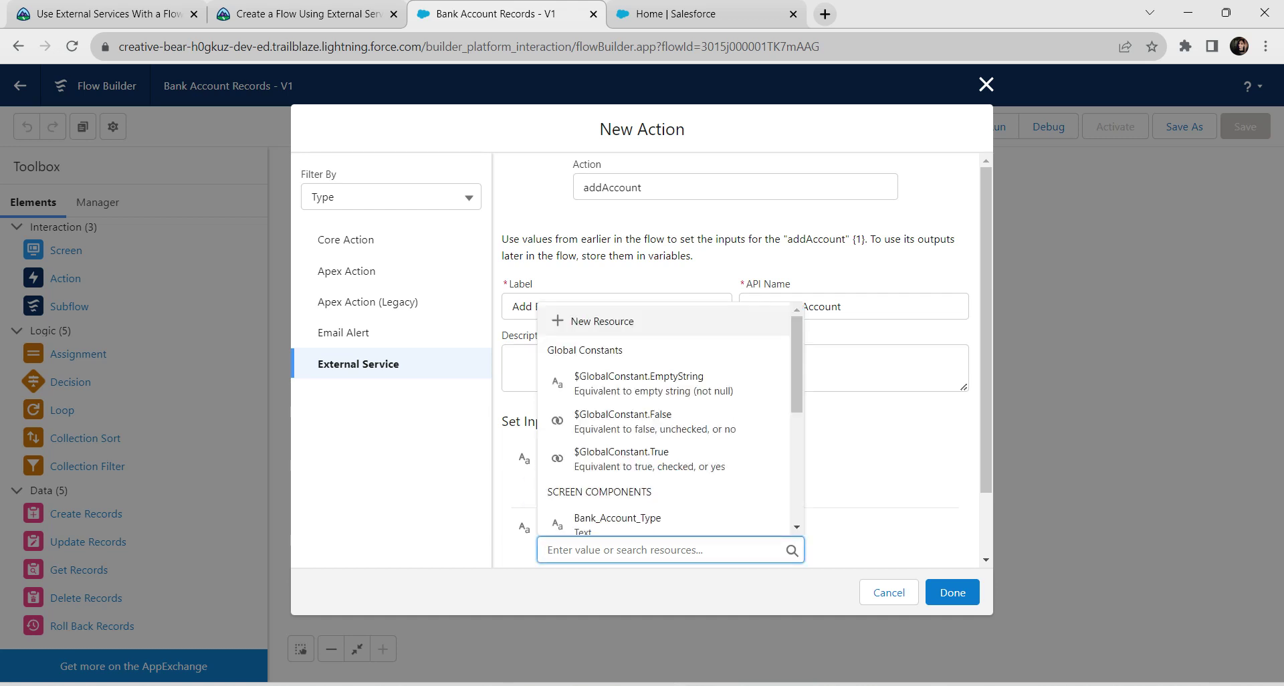
type("type")
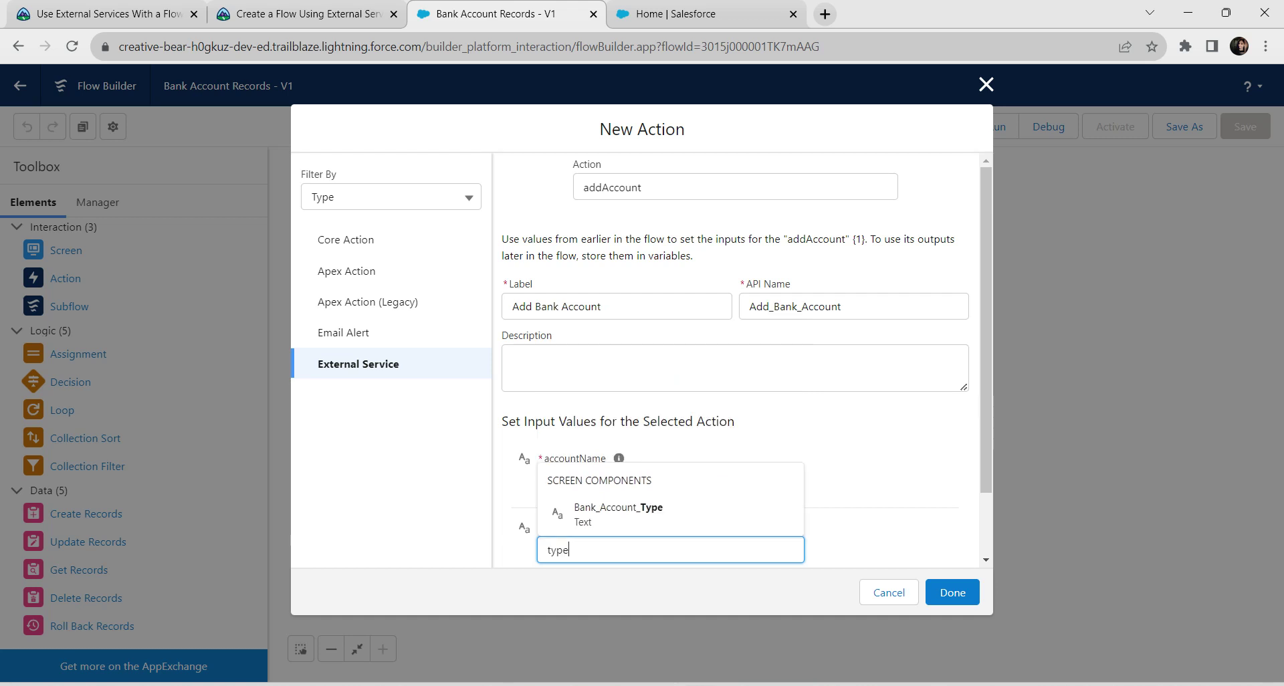
key("Down")
left_click(669, 514)
Step: Enable Manually assign variables in the Advanced section of the addAccount action
left_click_drag(986, 330, 986, 330)
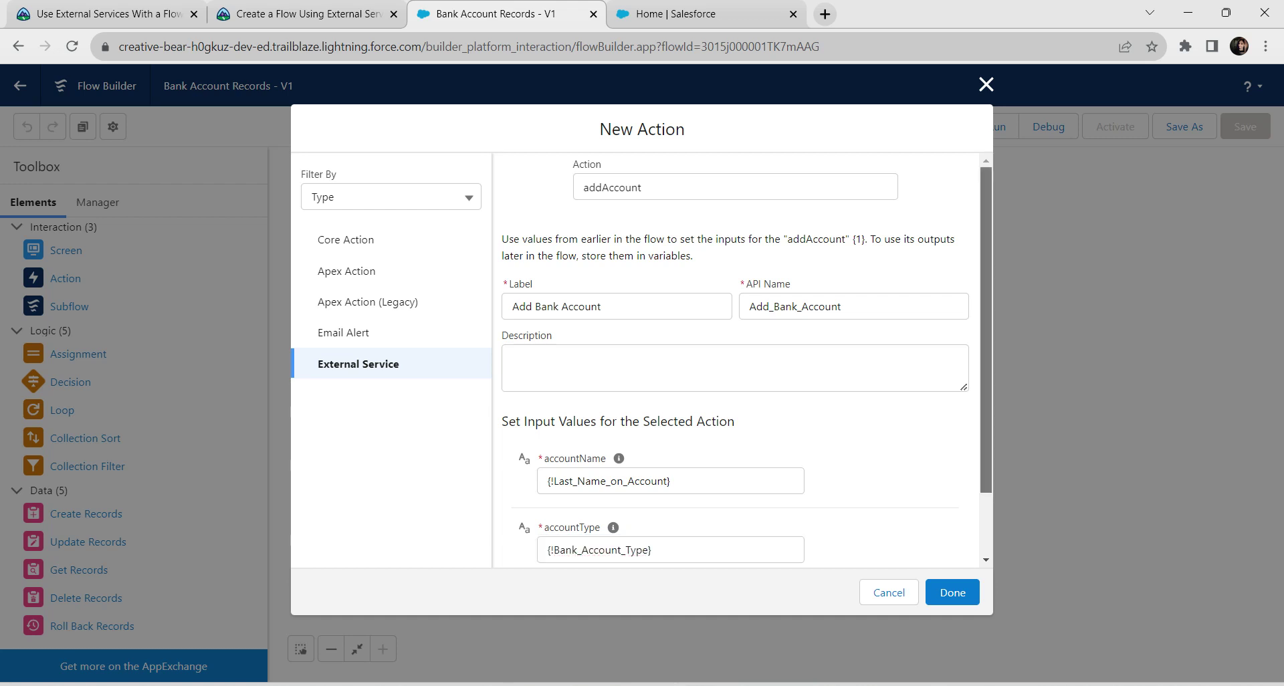
scroll(642, 356, "down", 2)
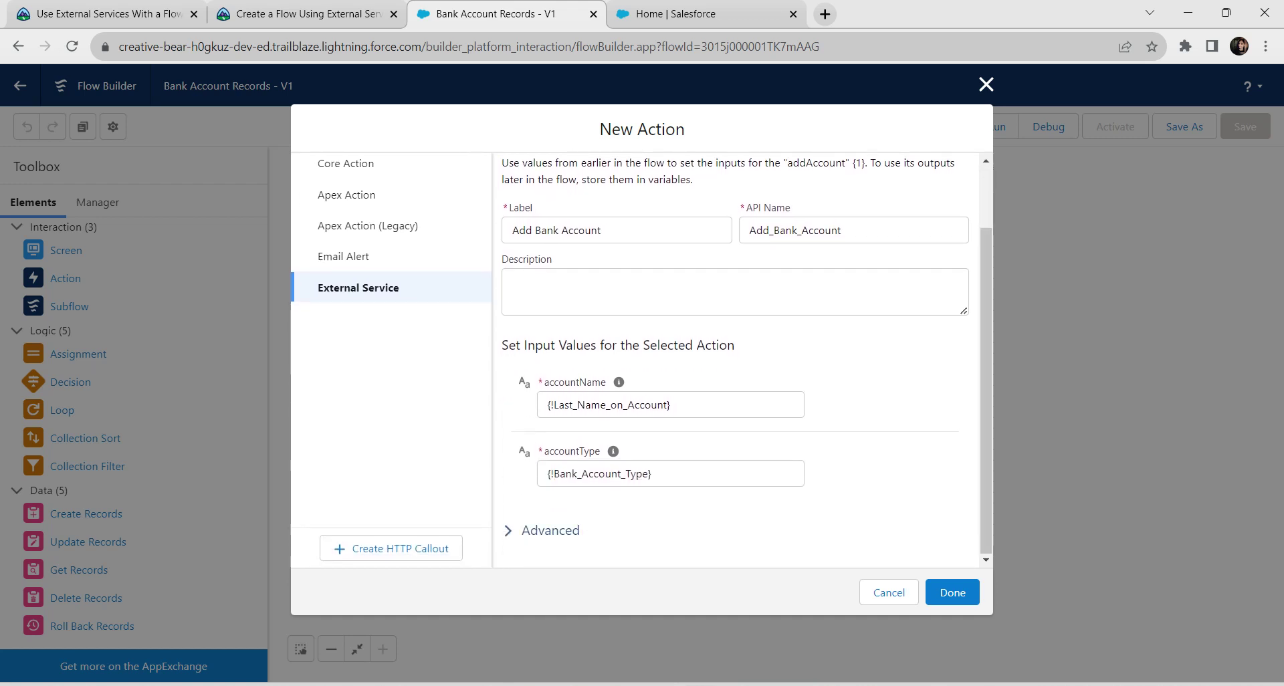
left_click(550, 531)
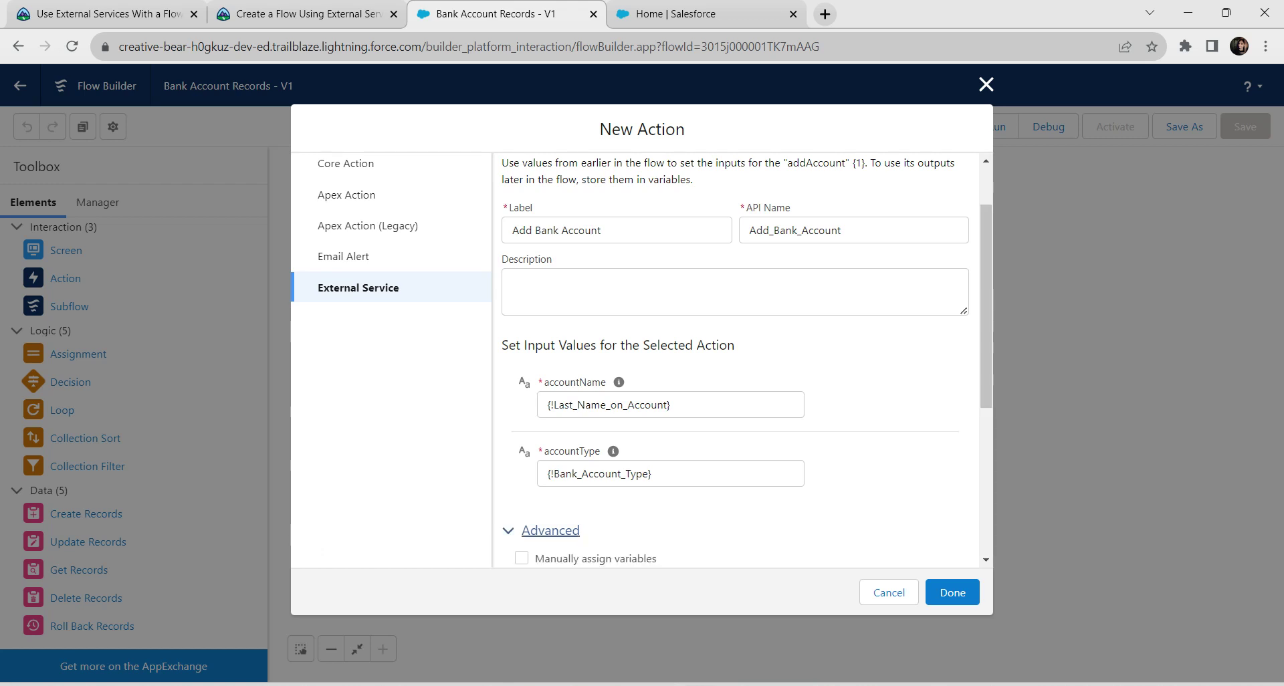
left_click(521, 558)
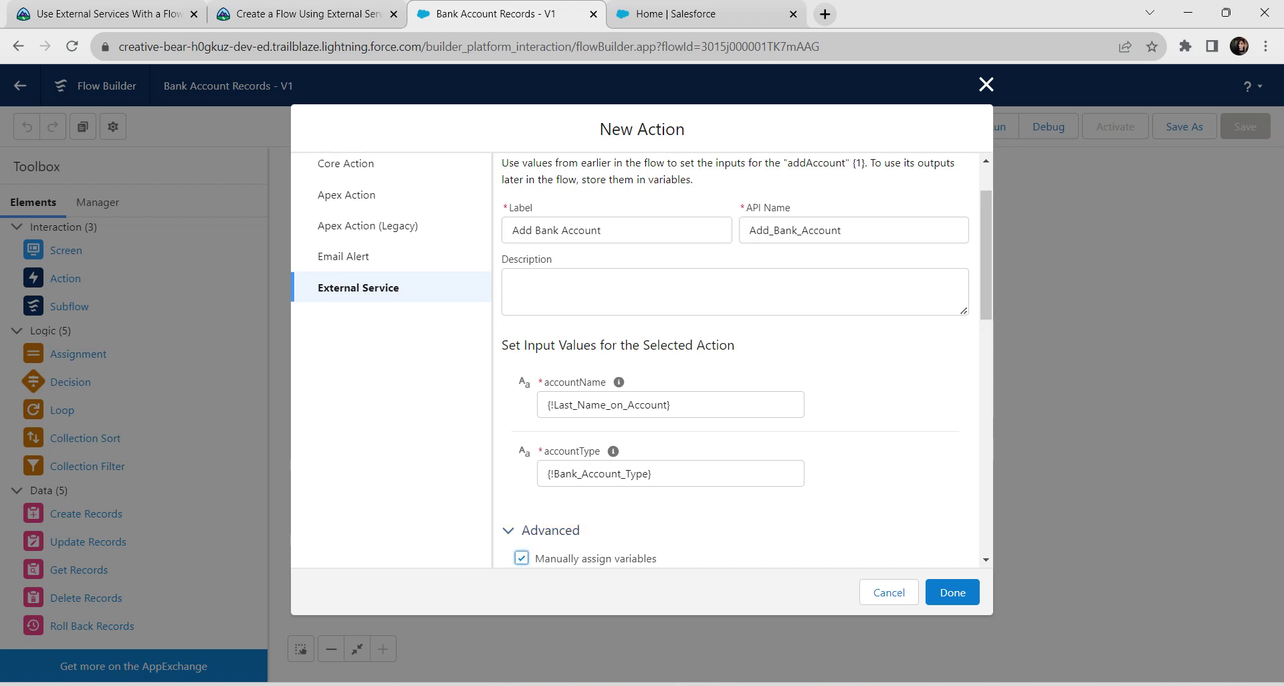
Step: Start a new resource for the 201 output value and set its resource type to Variable
scroll(736, 362, "down", 6)
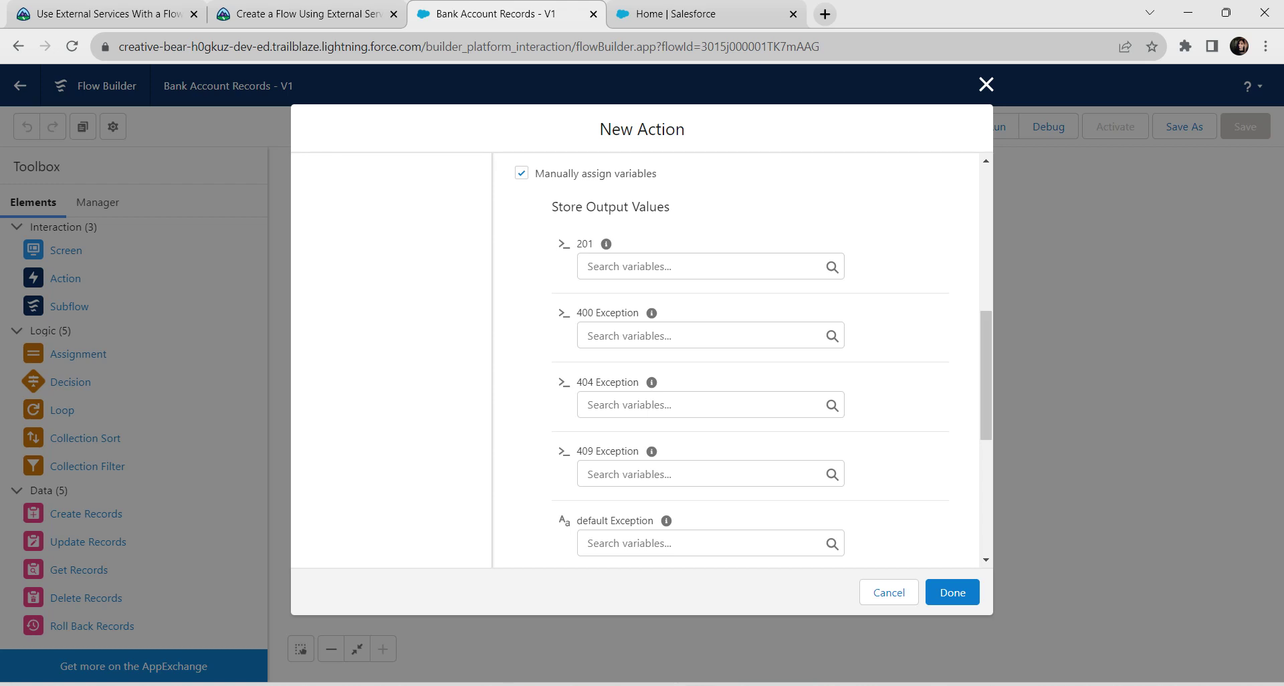
left_click(701, 267)
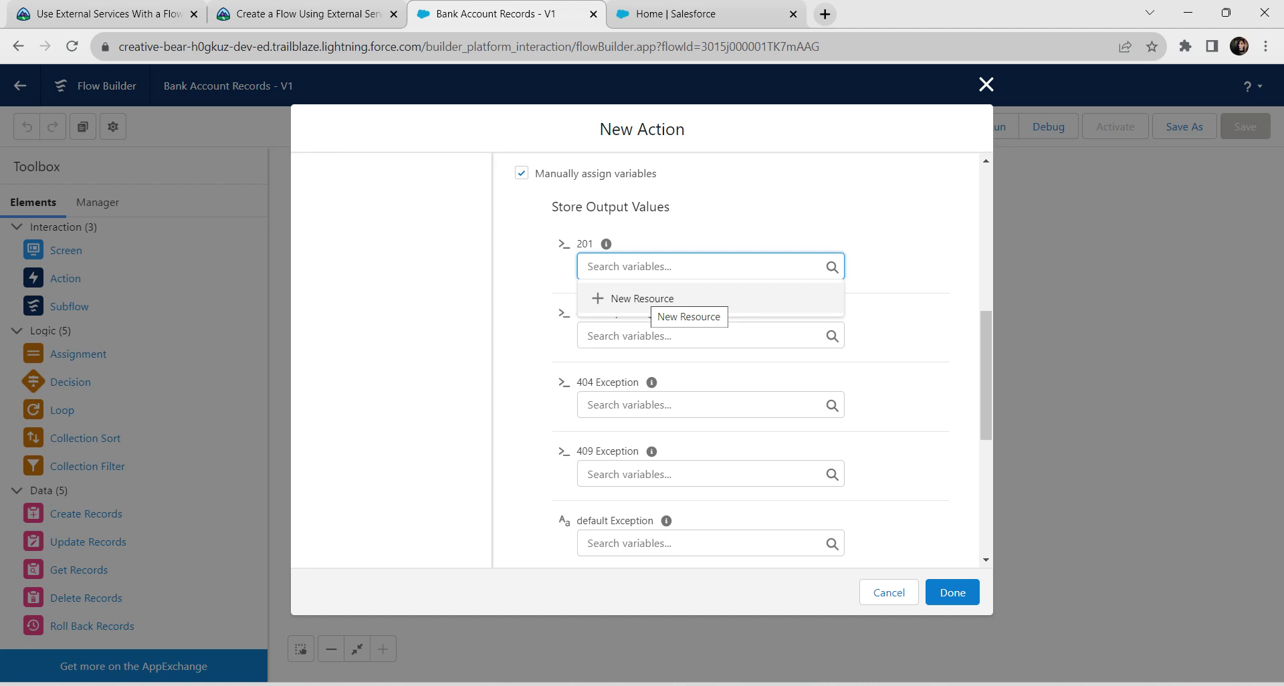
left_click(642, 298)
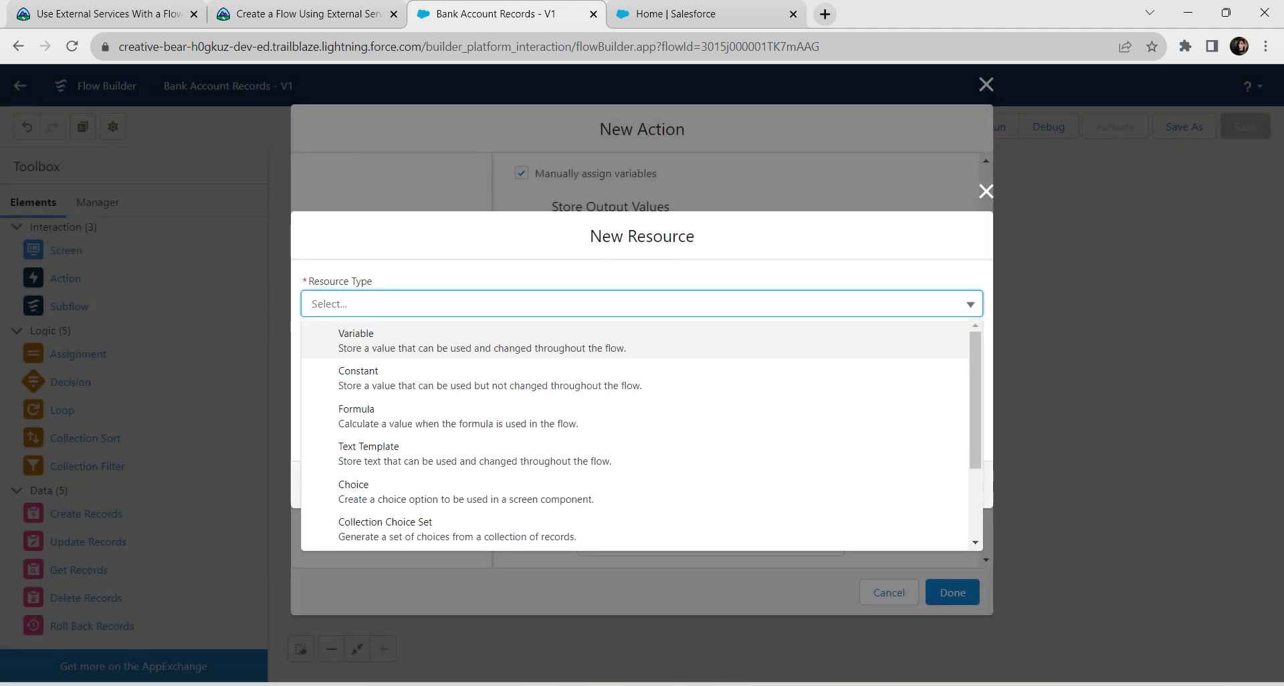
left_click(482, 341)
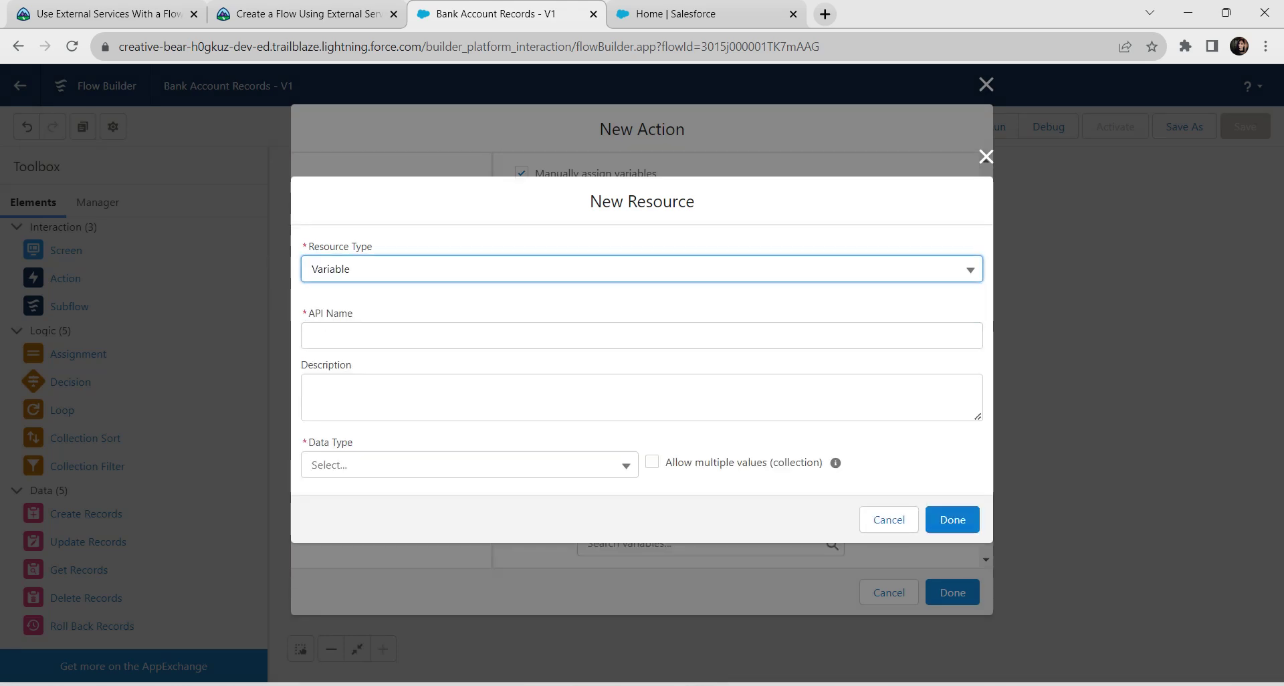
Step: Give the new variable the API name account, copied from the Trailhead instructions
left_click(429, 336)
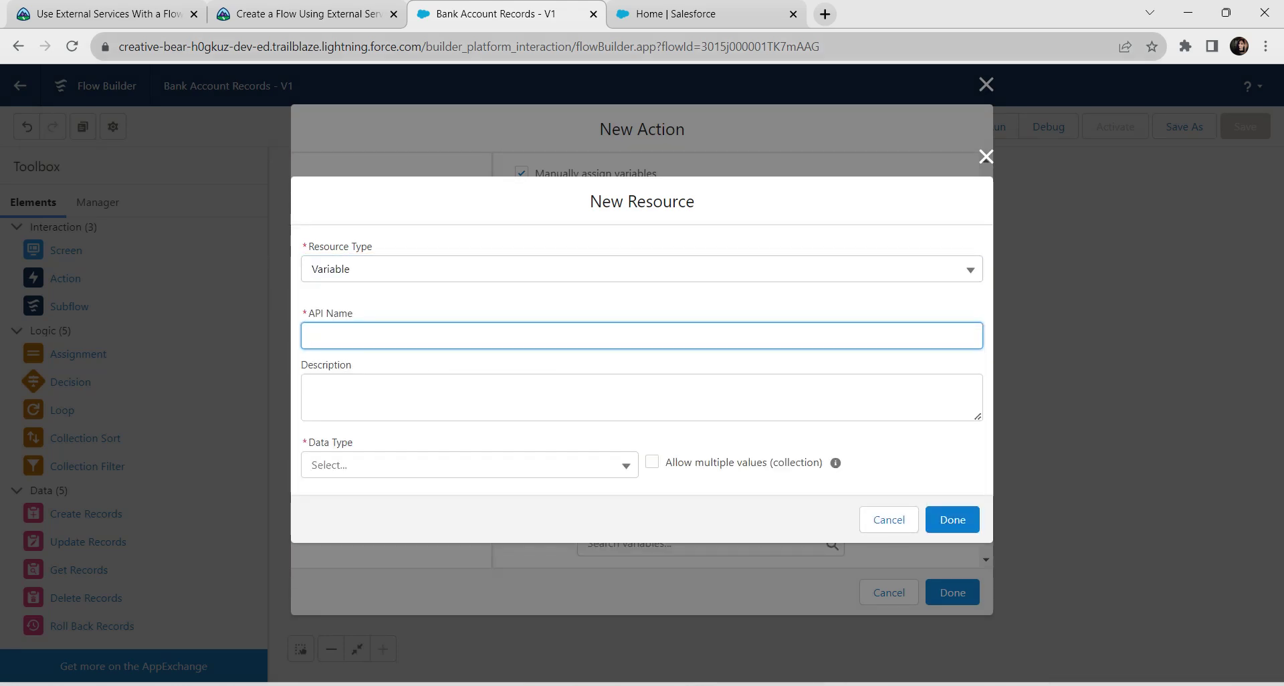
left_click(306, 13)
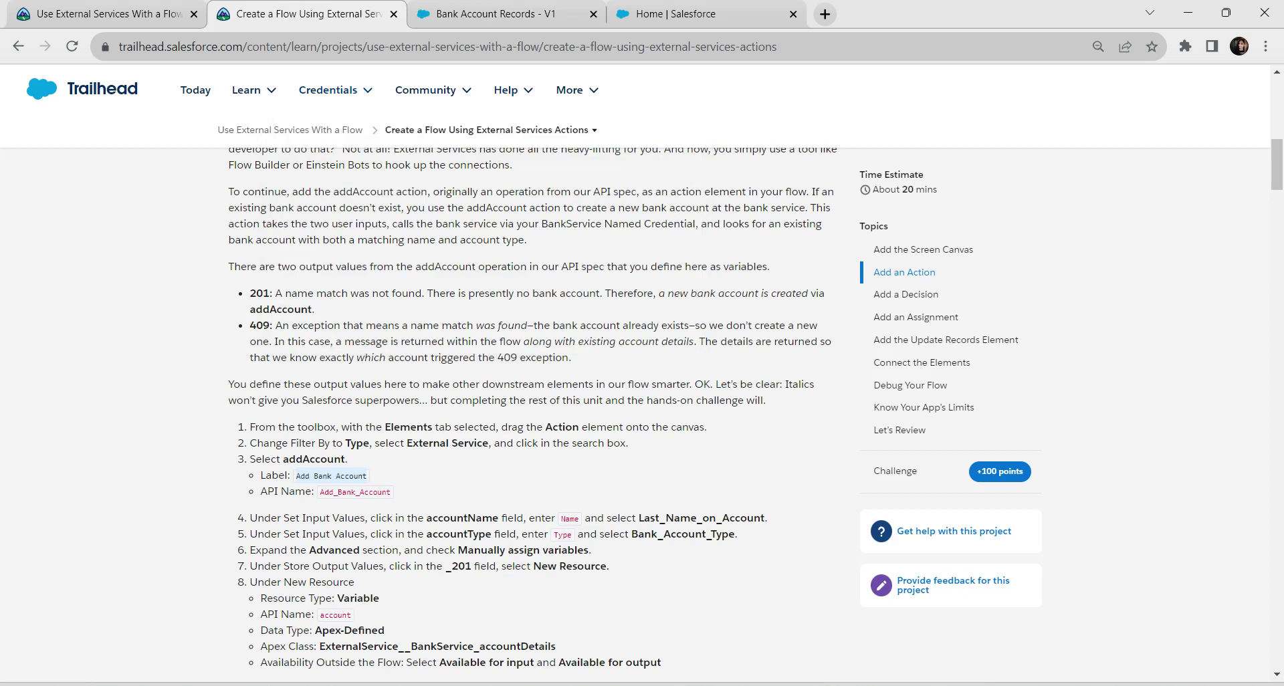
left_click_drag(320, 615, 352, 614)
key("ctrl+c")
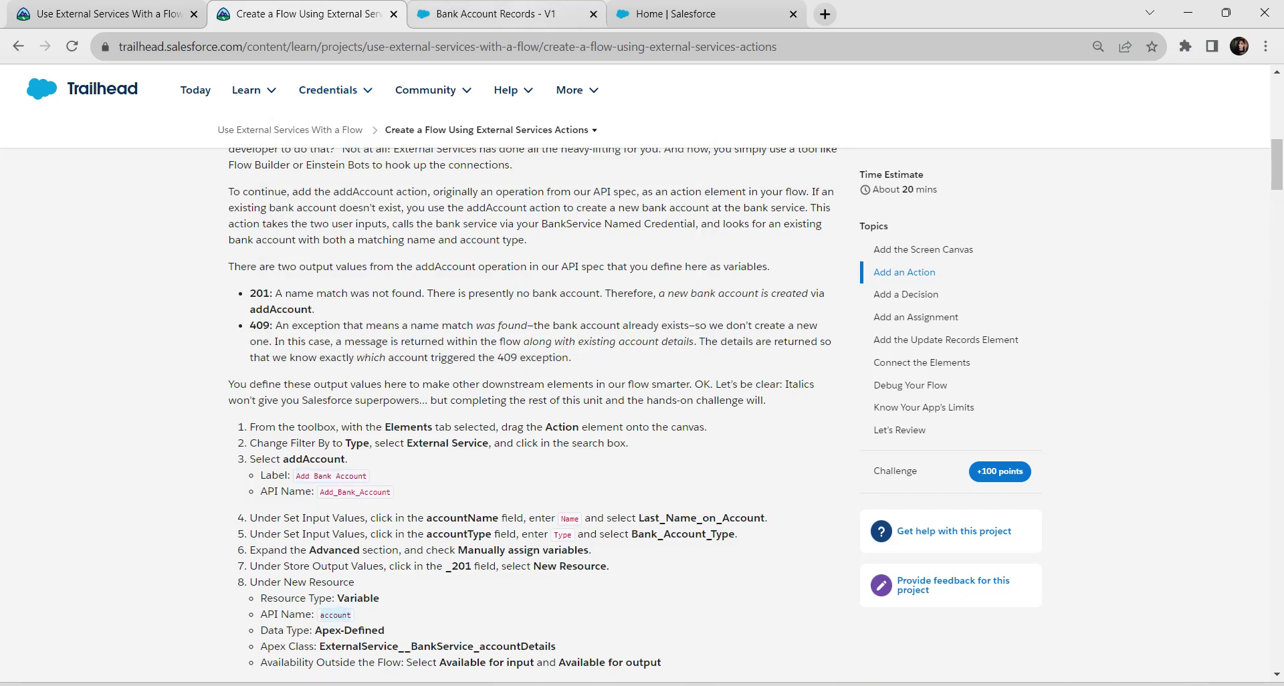
left_click(485, 13)
key("ctrl+v")
left_click(311, 398)
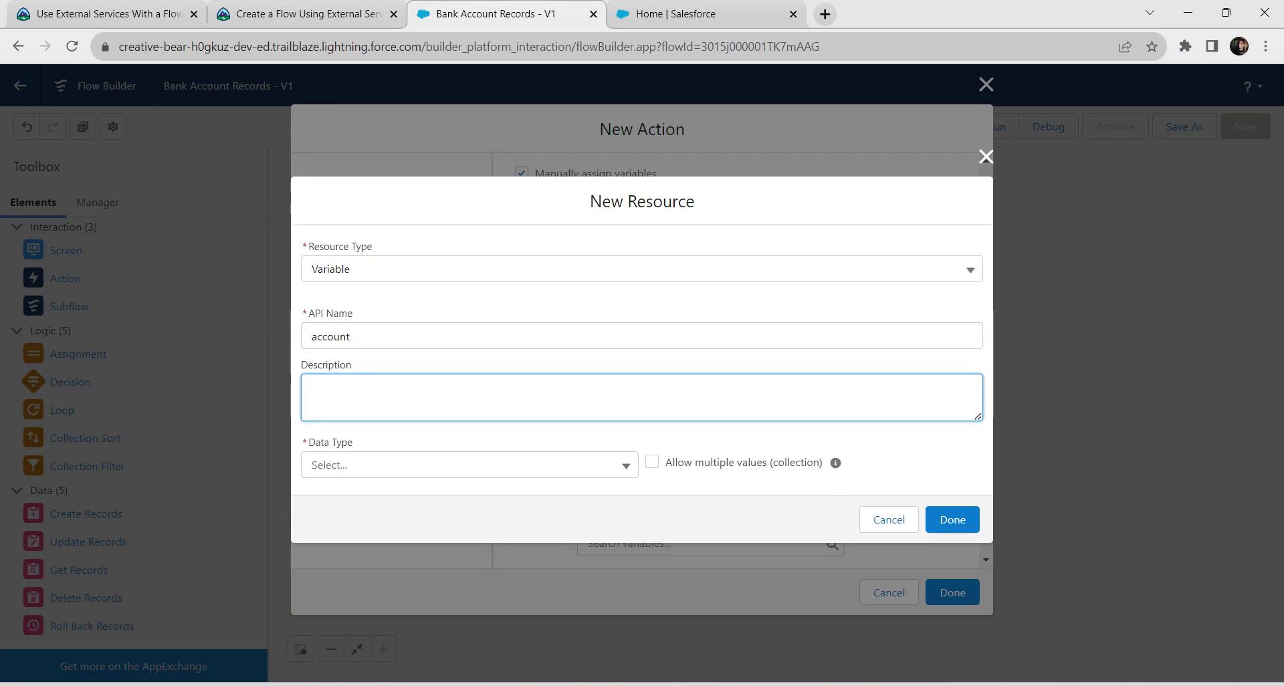
Step: Set the account variable's data type to Apex-Defined
left_click(469, 464)
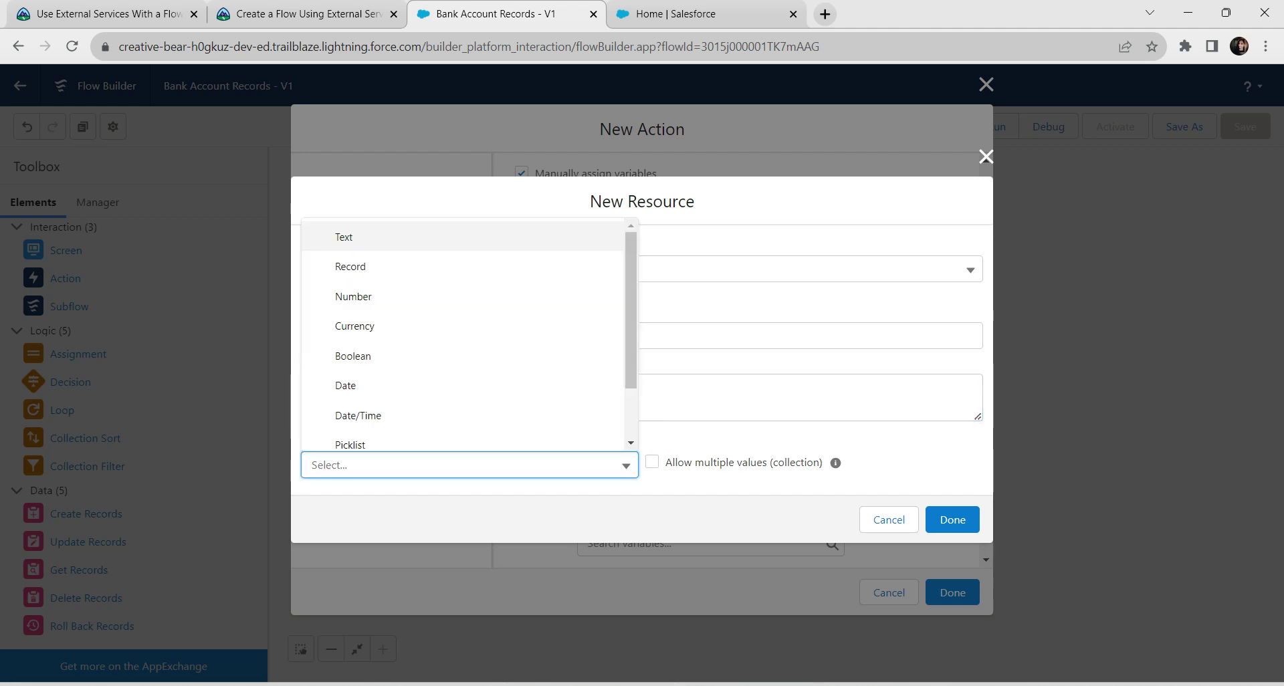
key("Down")
key("Down")
key("Down")
key("Down")
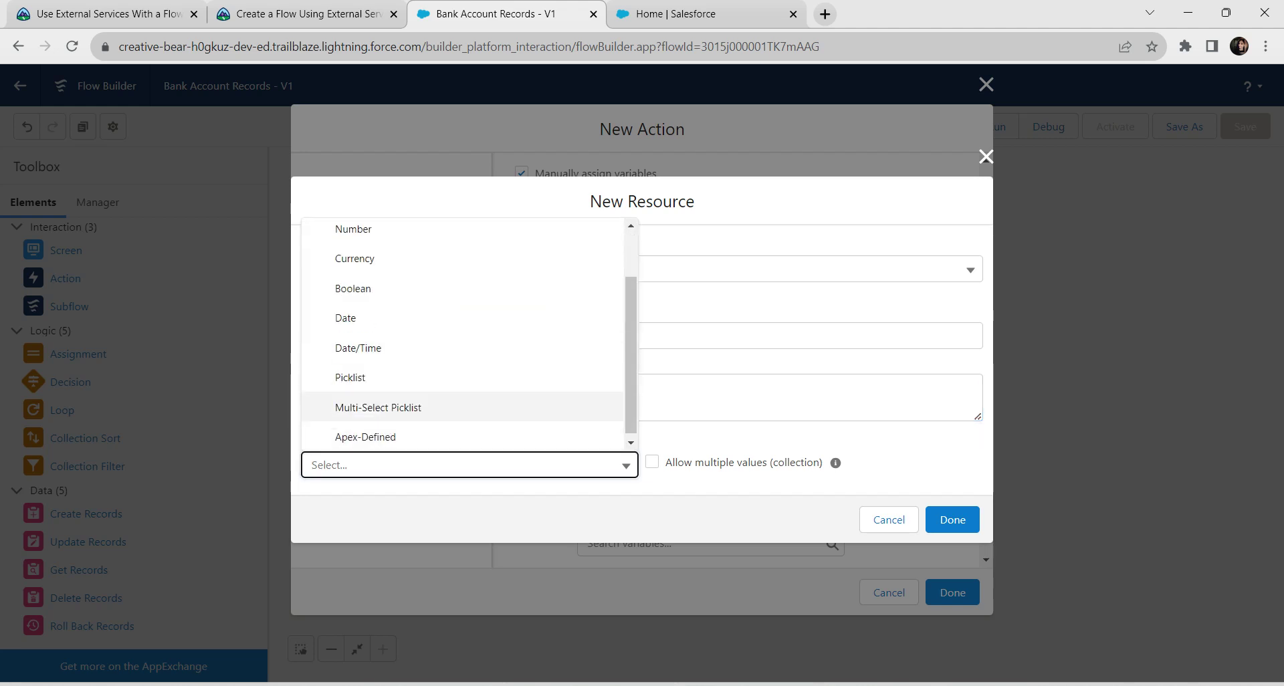
key("Down")
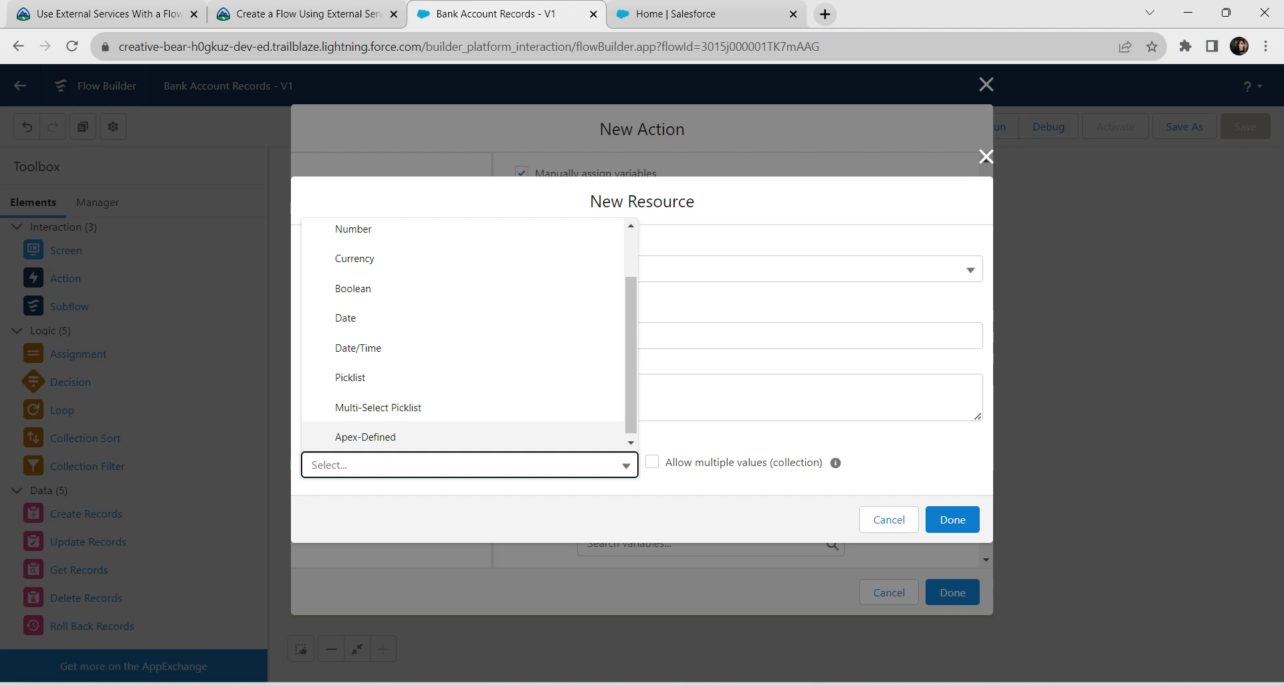
key("Return")
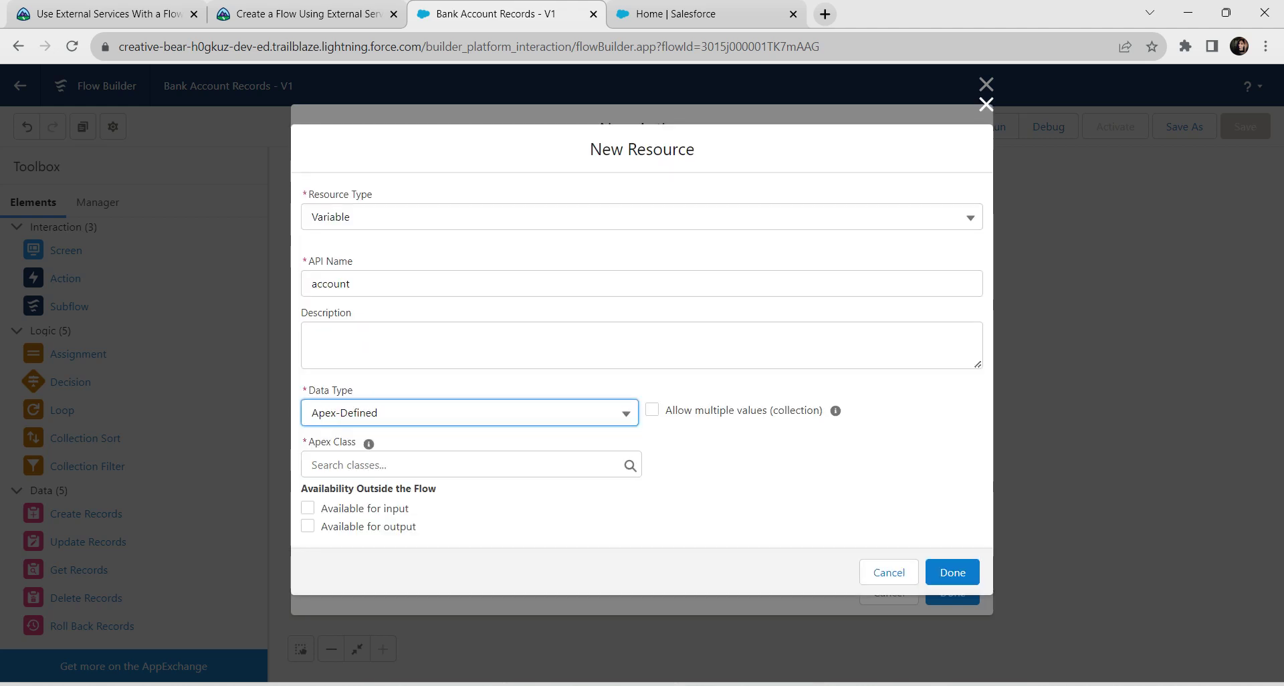
key("Tab")
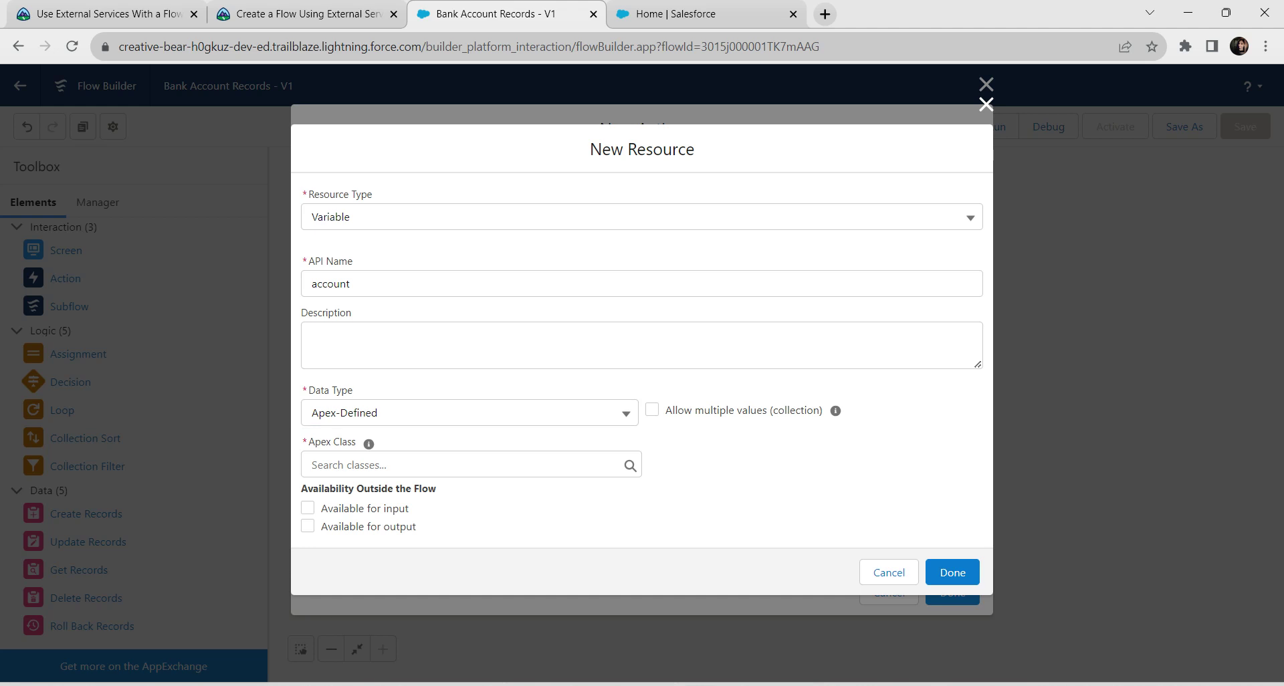
Step: Assign the Apex class ExternalService__BankService_accountDetails to the account variable and finish it as available for both input and output
left_click(470, 465)
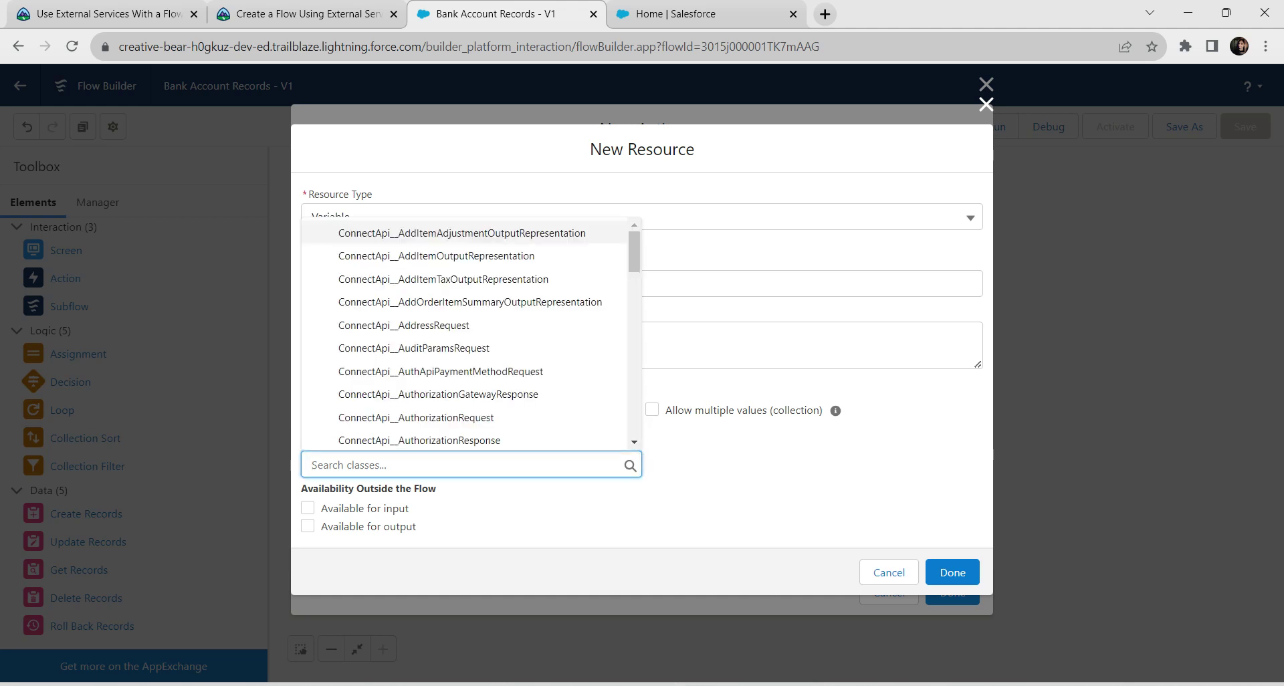
type("exter")
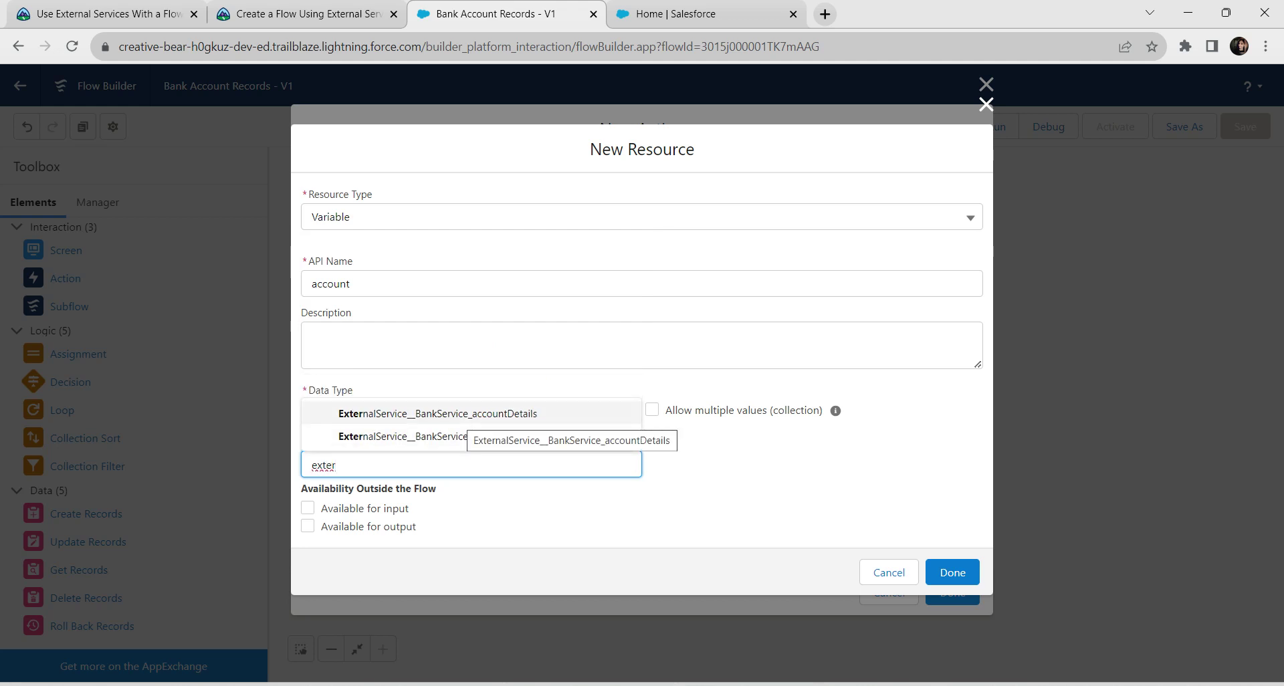
left_click(468, 415)
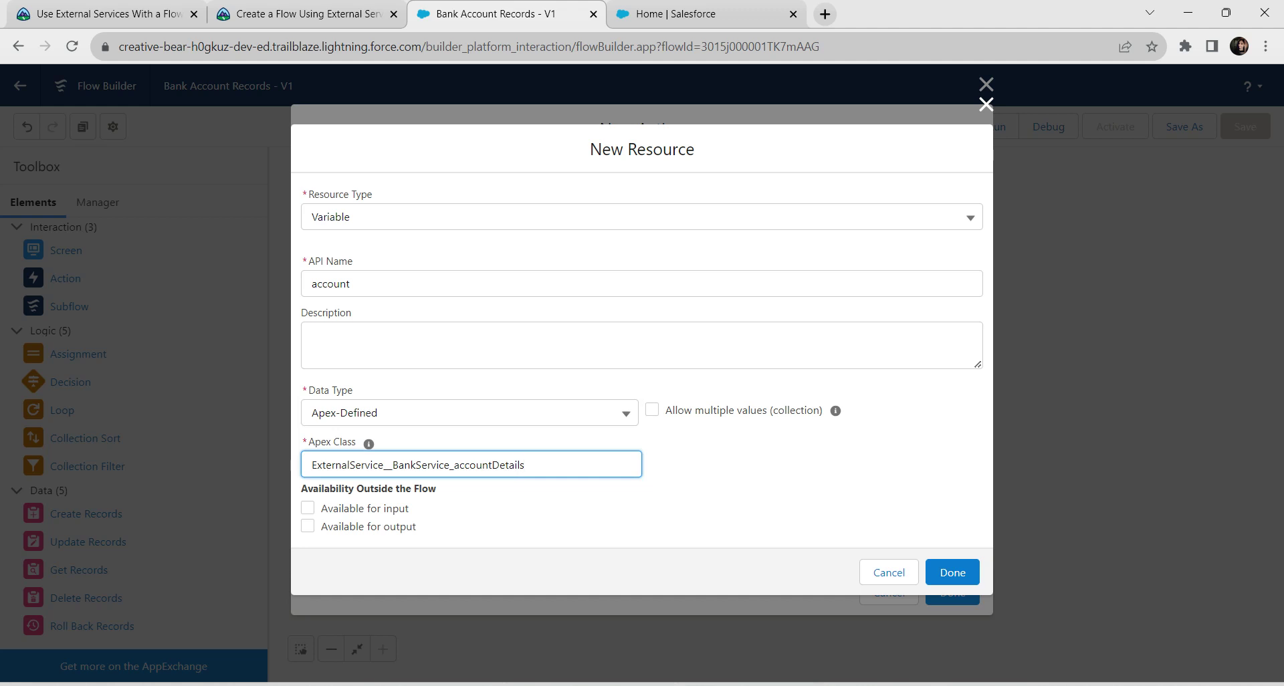
key("Tab")
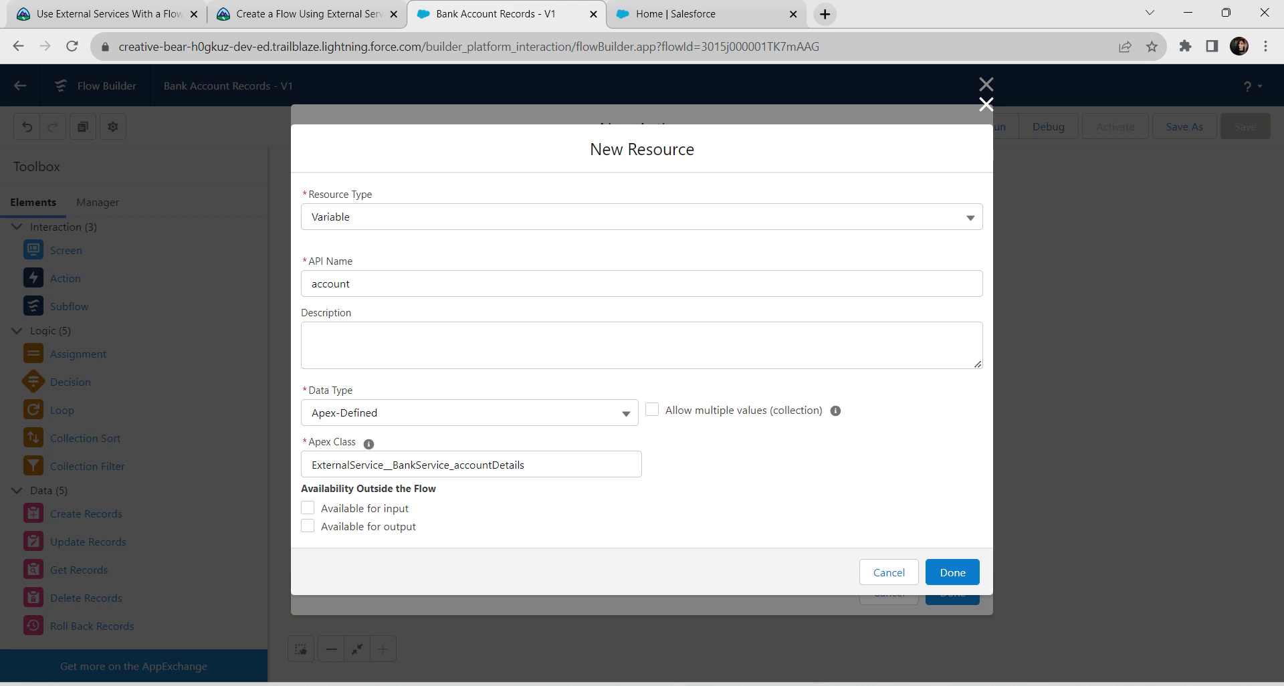
left_click(307, 508)
left_click(308, 526)
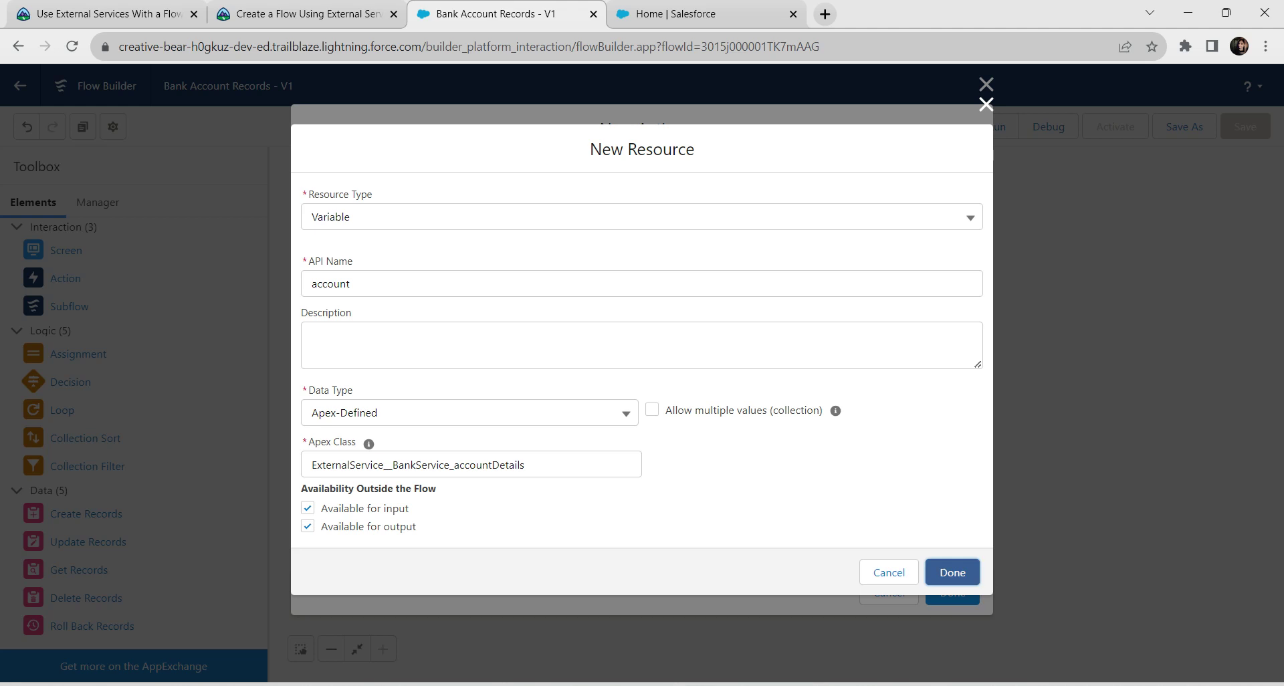
left_click(953, 572)
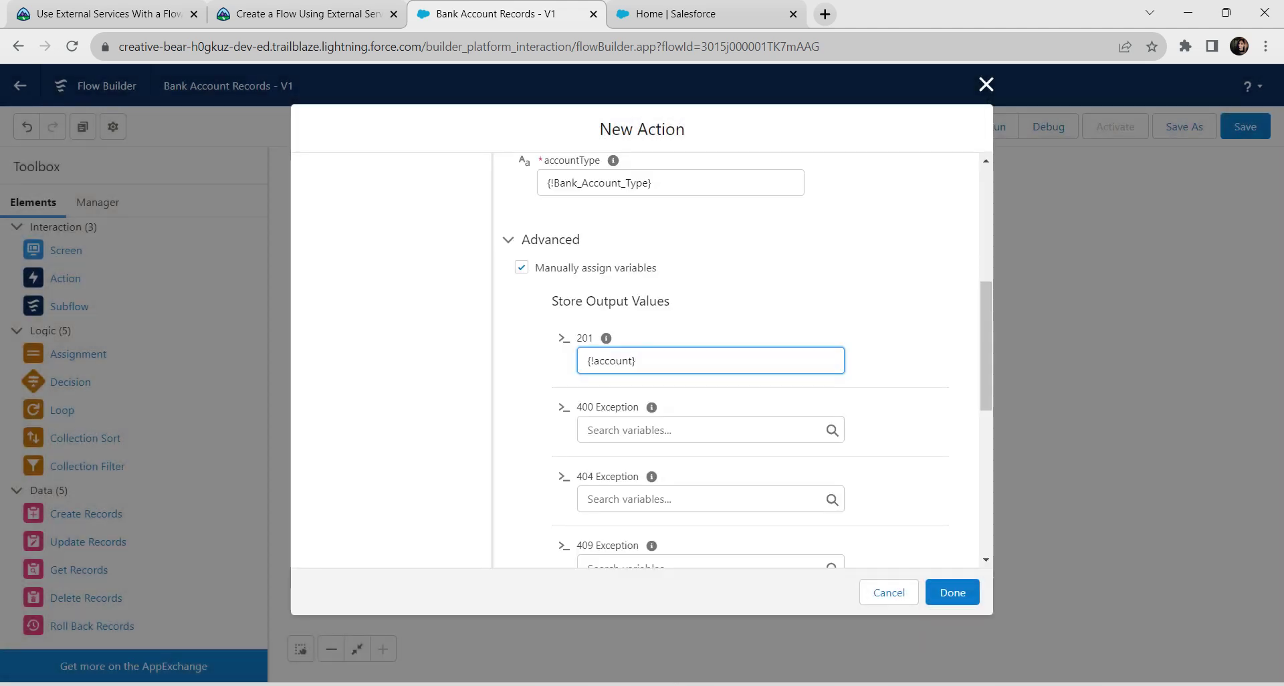
Step: Start a new resource for the 409 Exception output value and set its resource type to Variable
left_click_drag(986, 346, 986, 370)
scroll(748, 360, "down", 1)
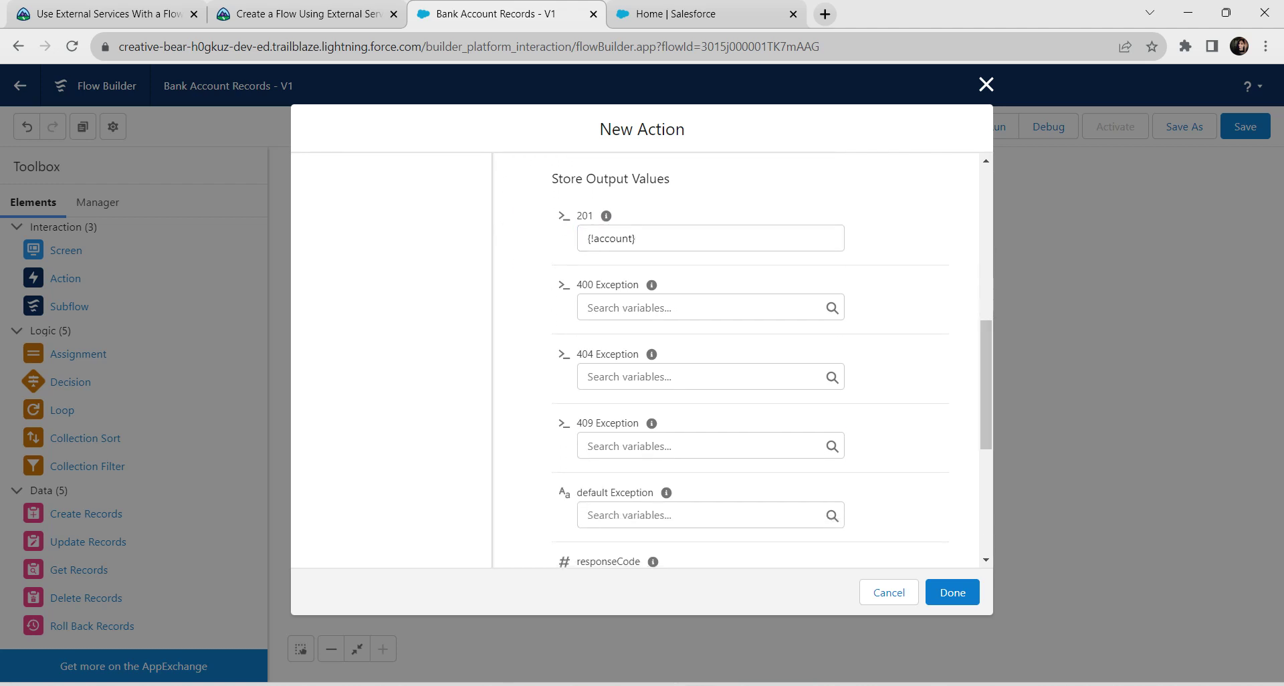
left_click(710, 446)
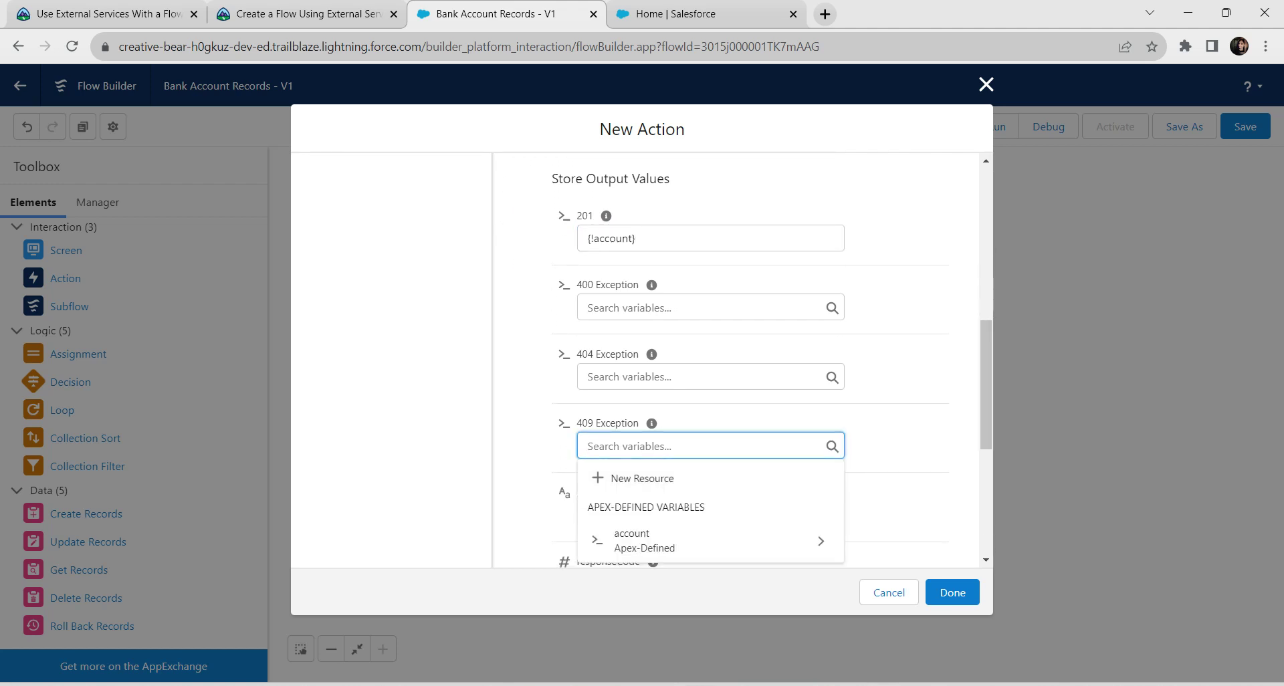
key("alt+Tab")
key("alt+Tab")
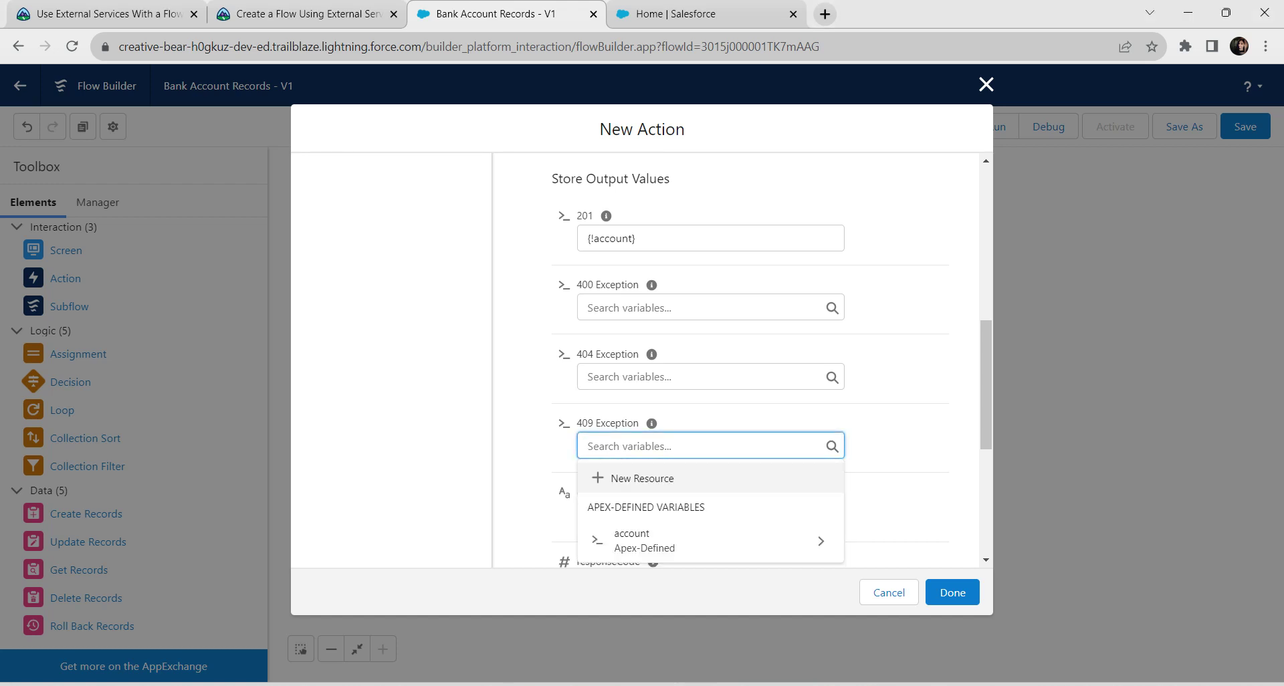
left_click(635, 478)
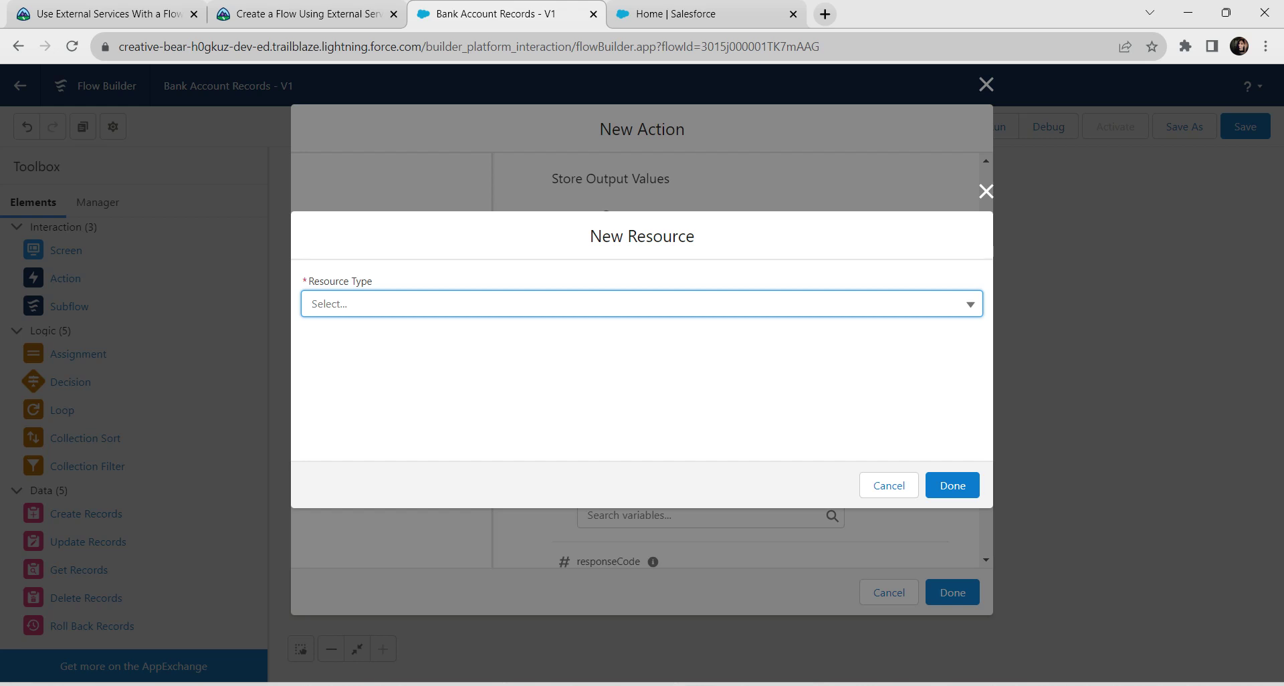
left_click(641, 303)
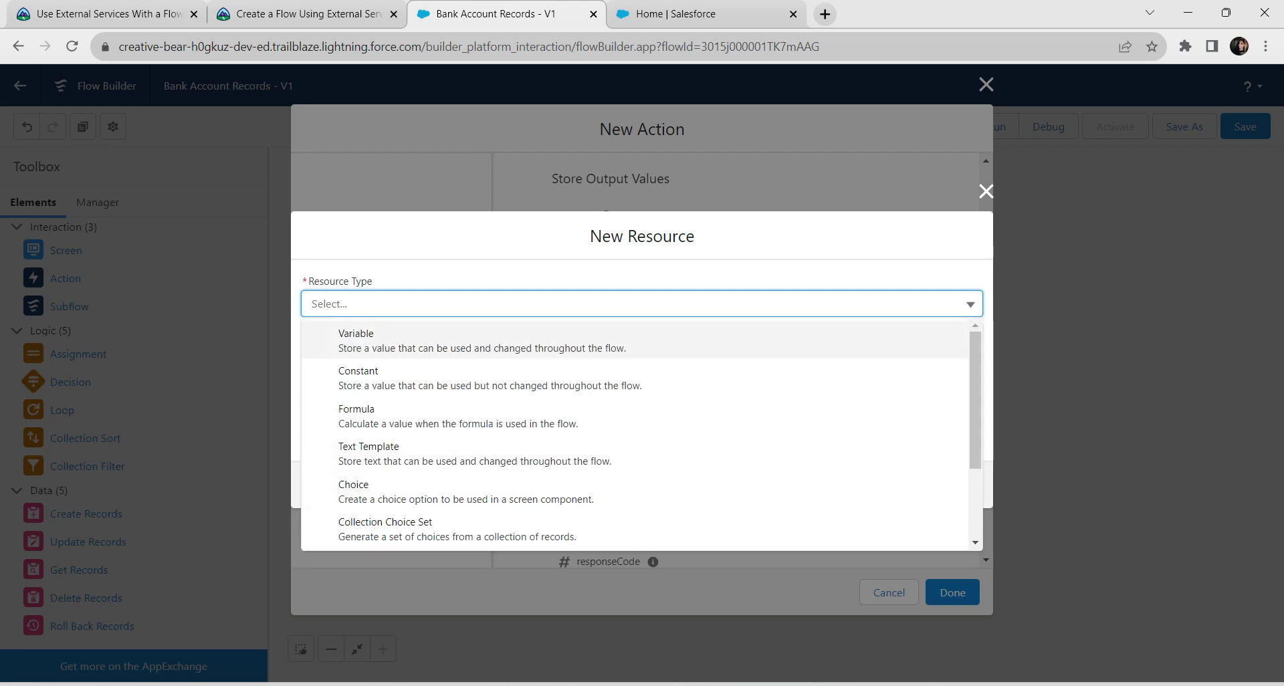
left_click(641, 340)
left_click(641, 335)
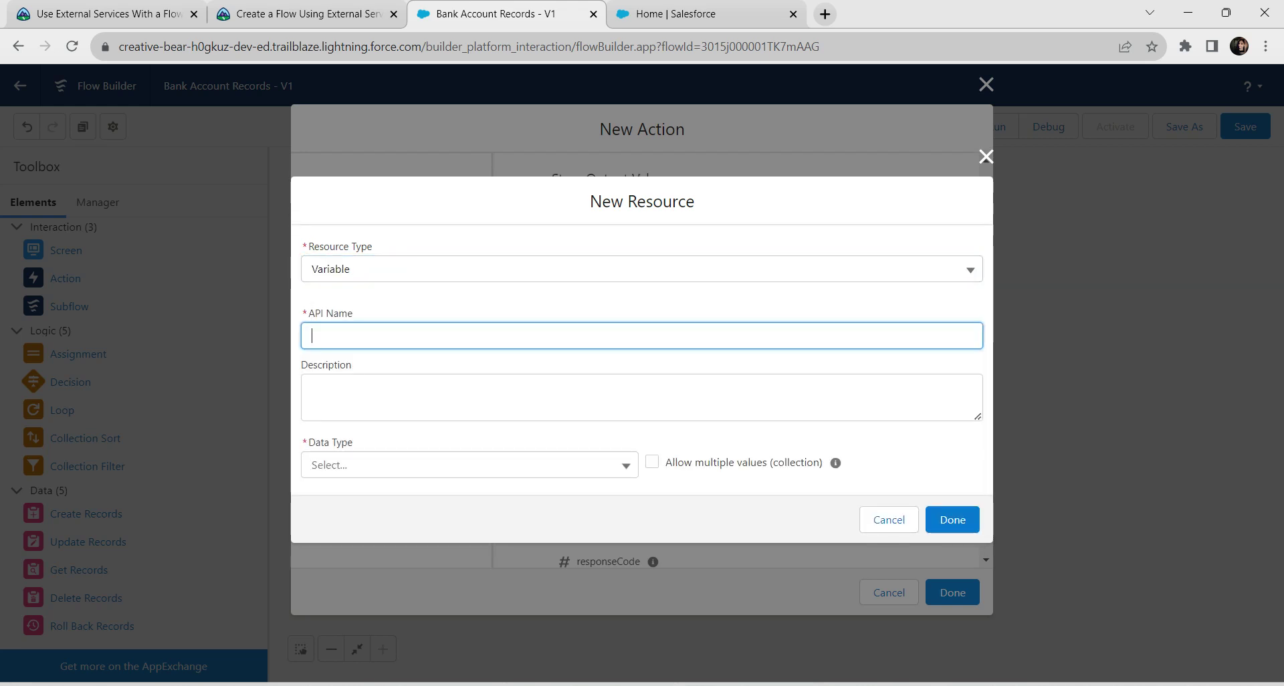
Step: Give the 409 Exception variable the API name existingAccount, as listed in the Trailhead instructions
left_click(301, 13)
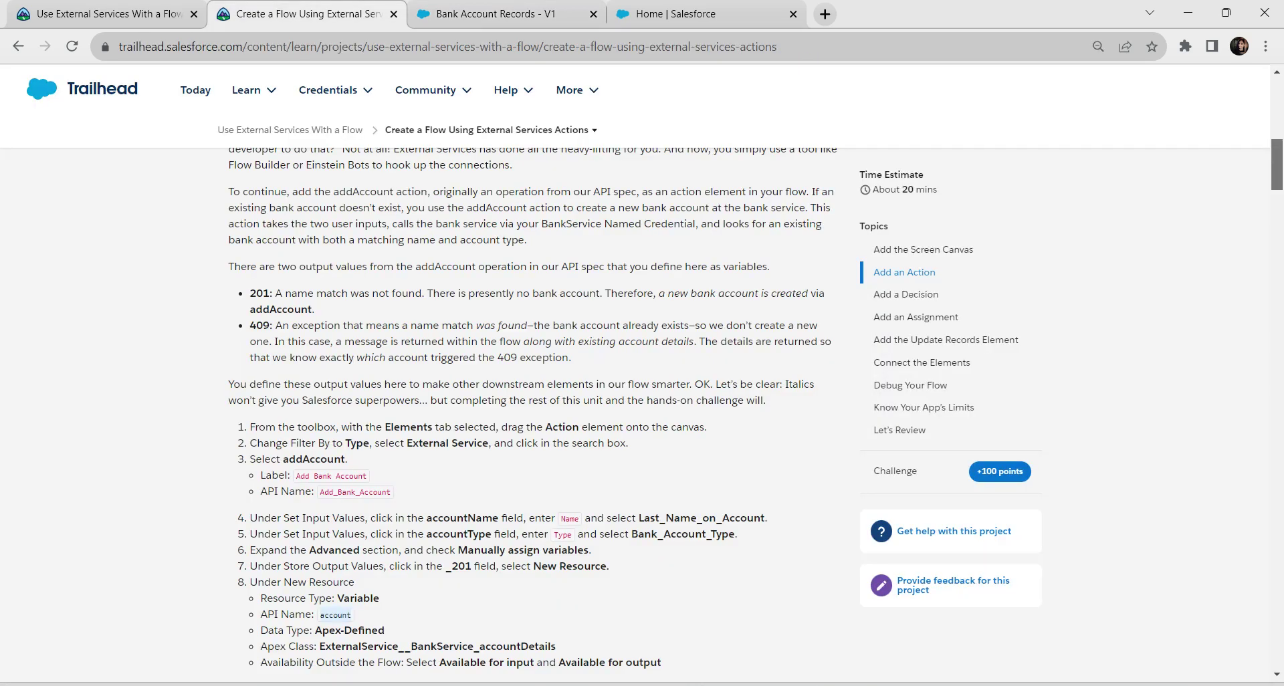
scroll(535, 401, "down", 5)
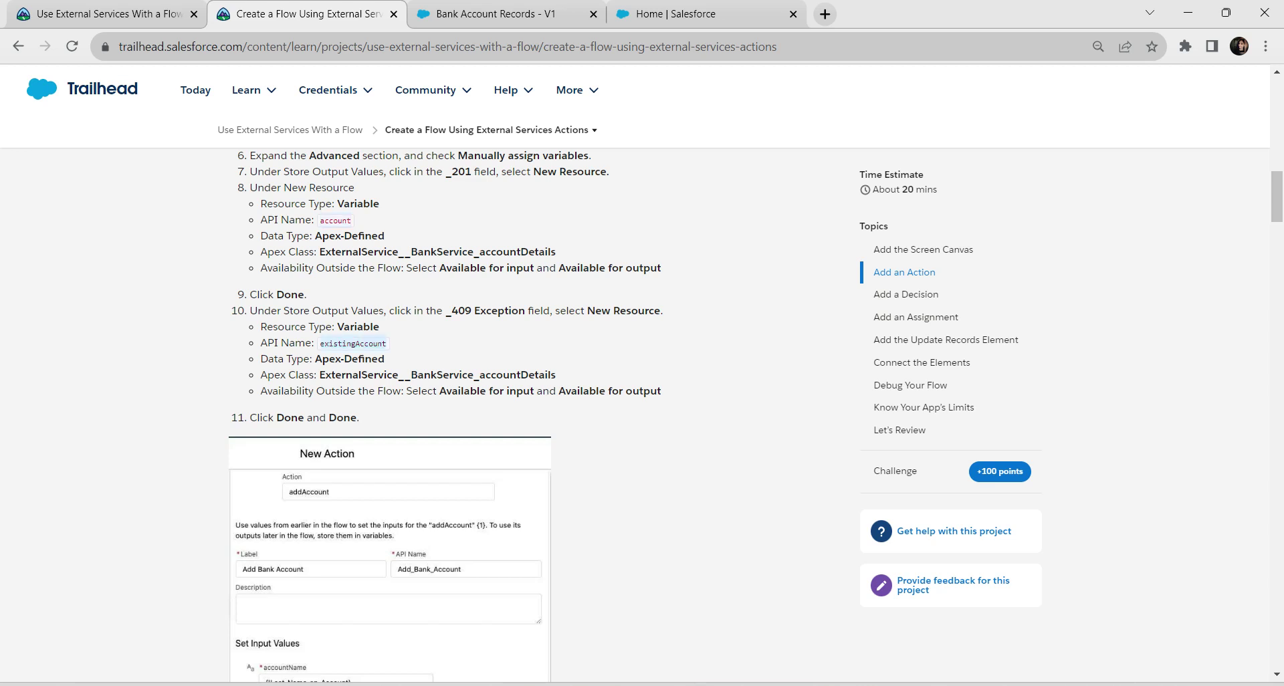
left_click(496, 13)
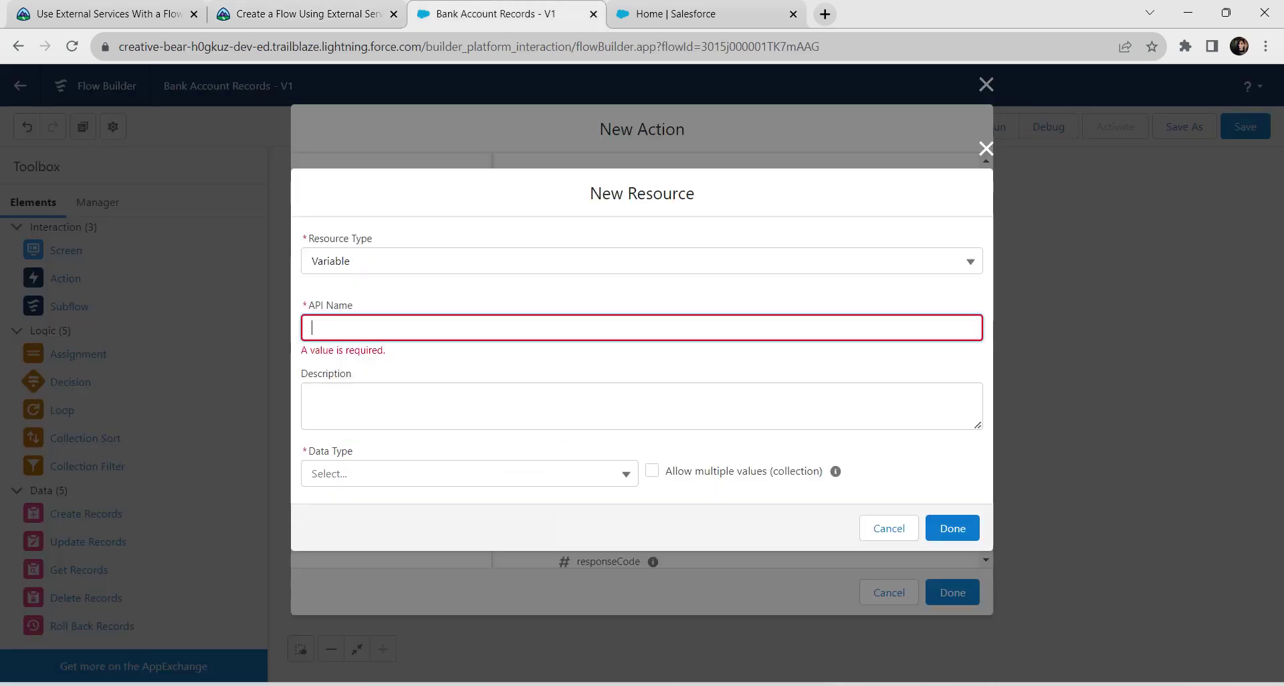
type("existingAccount")
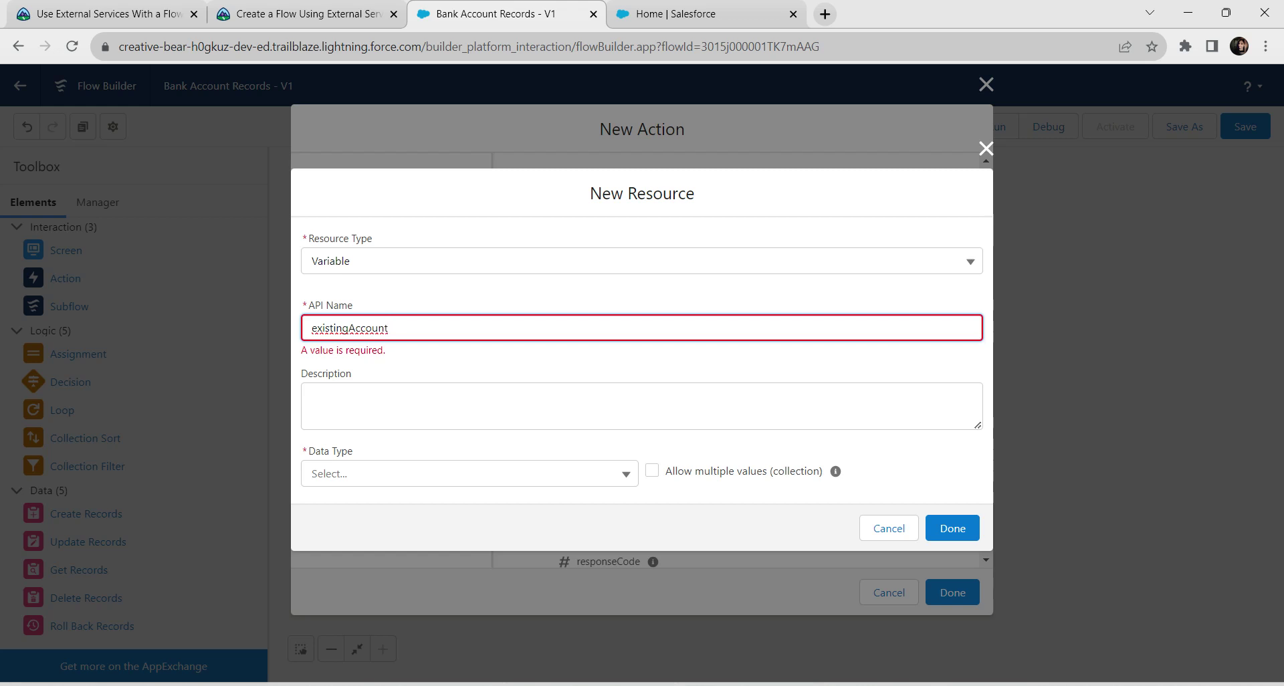
Step: Set the existingAccount variable's data type to Apex-Defined with the Apex class ExternalService__BankService_accountDetails
left_click(468, 474)
left_click(469, 465)
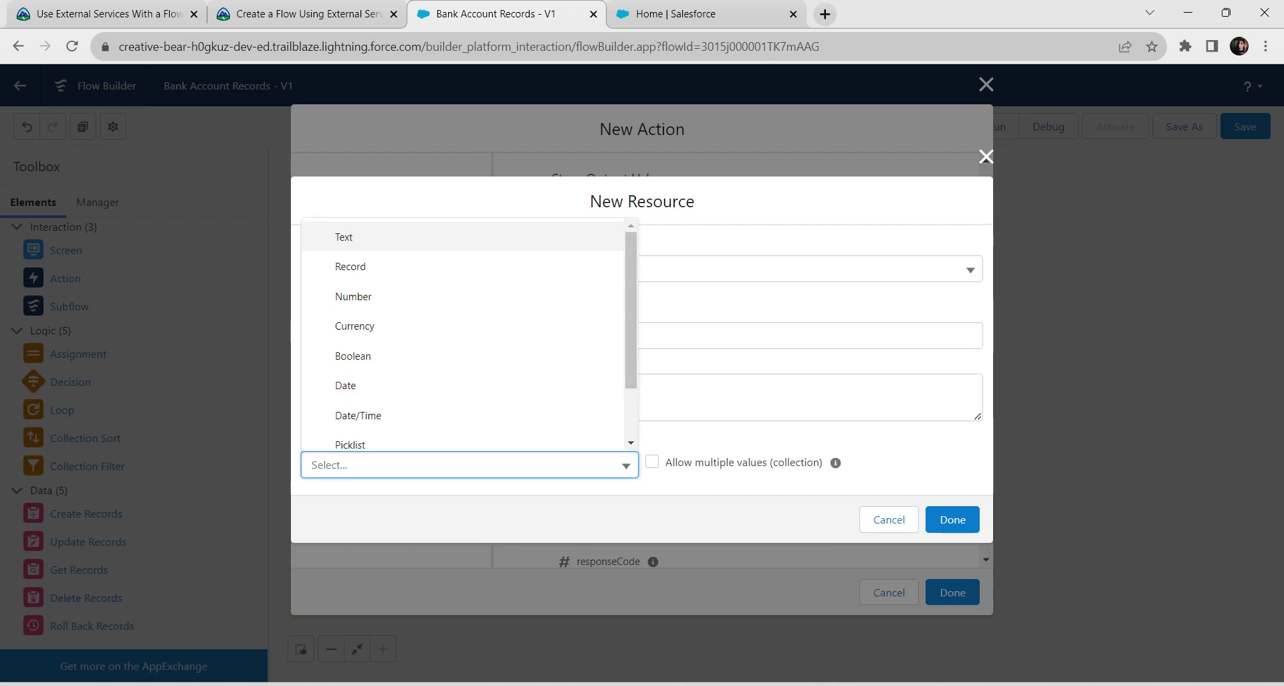
key("Up")
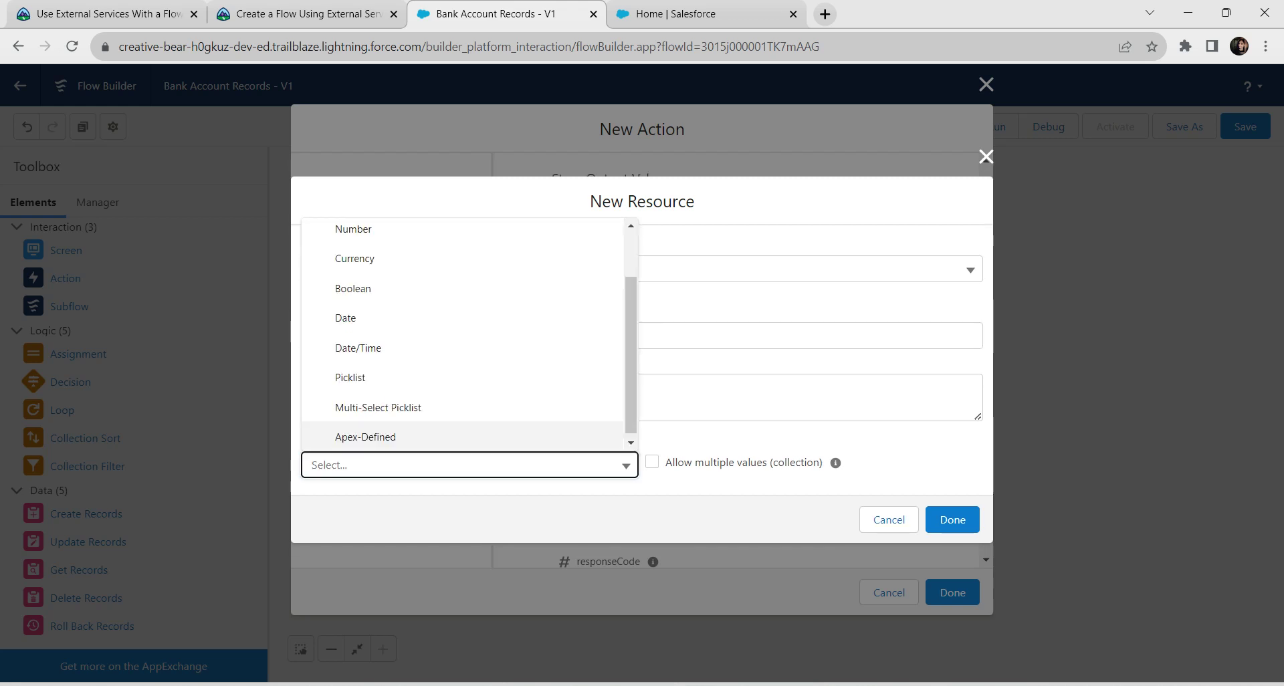
key("Return")
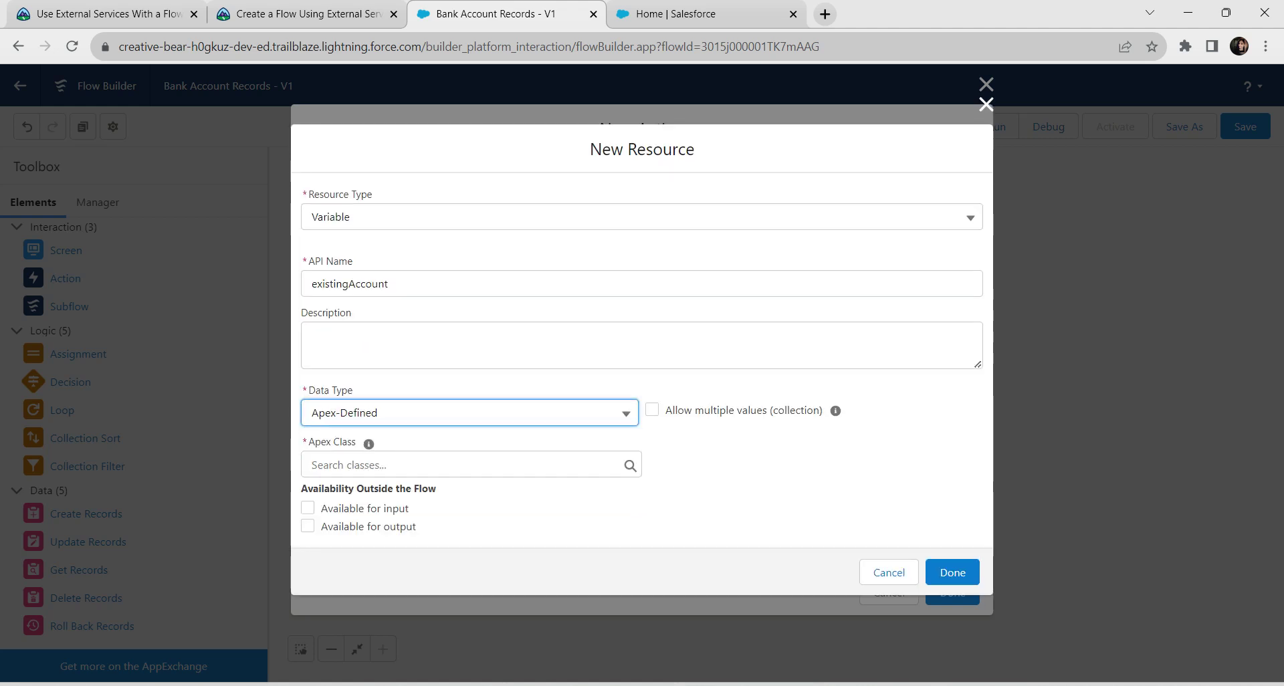
left_click(471, 465)
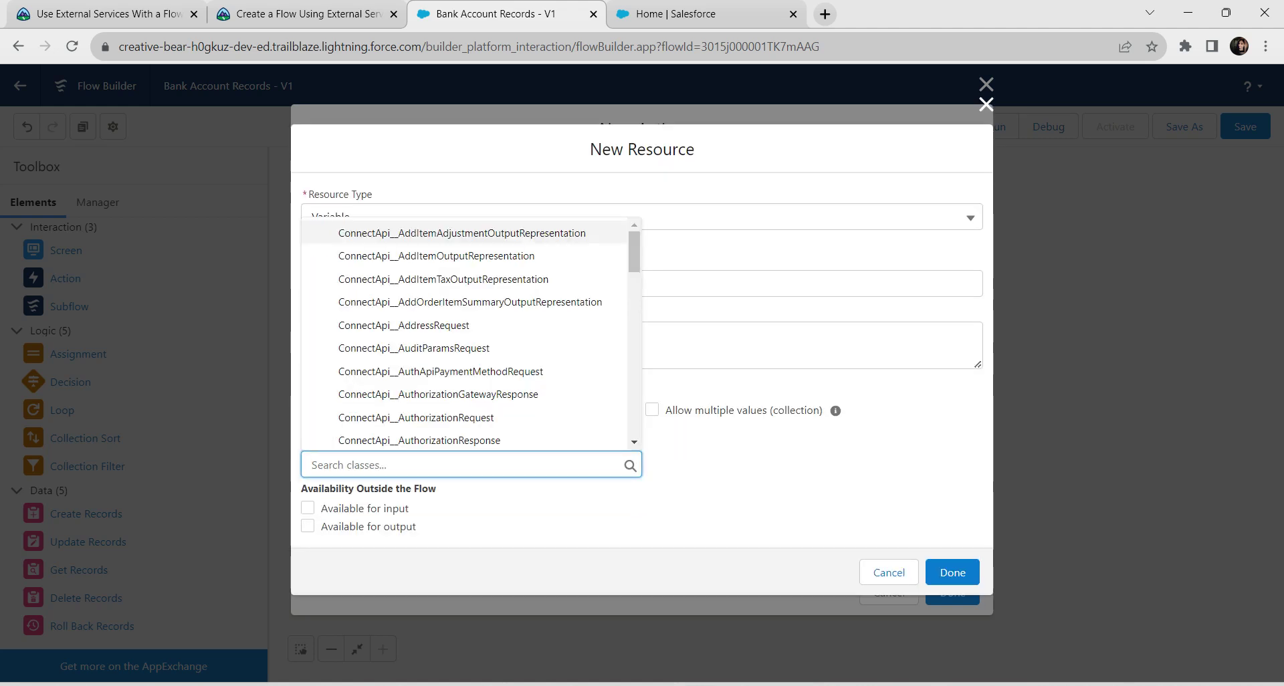
type("exter")
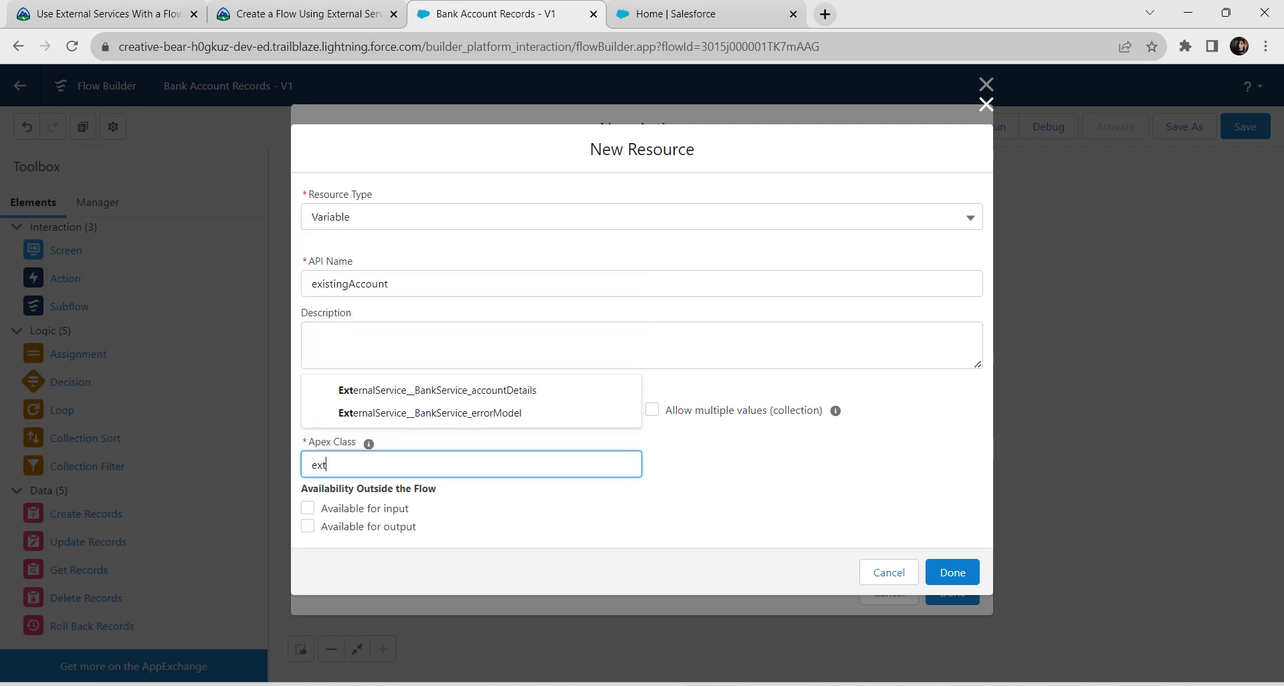
key("Down")
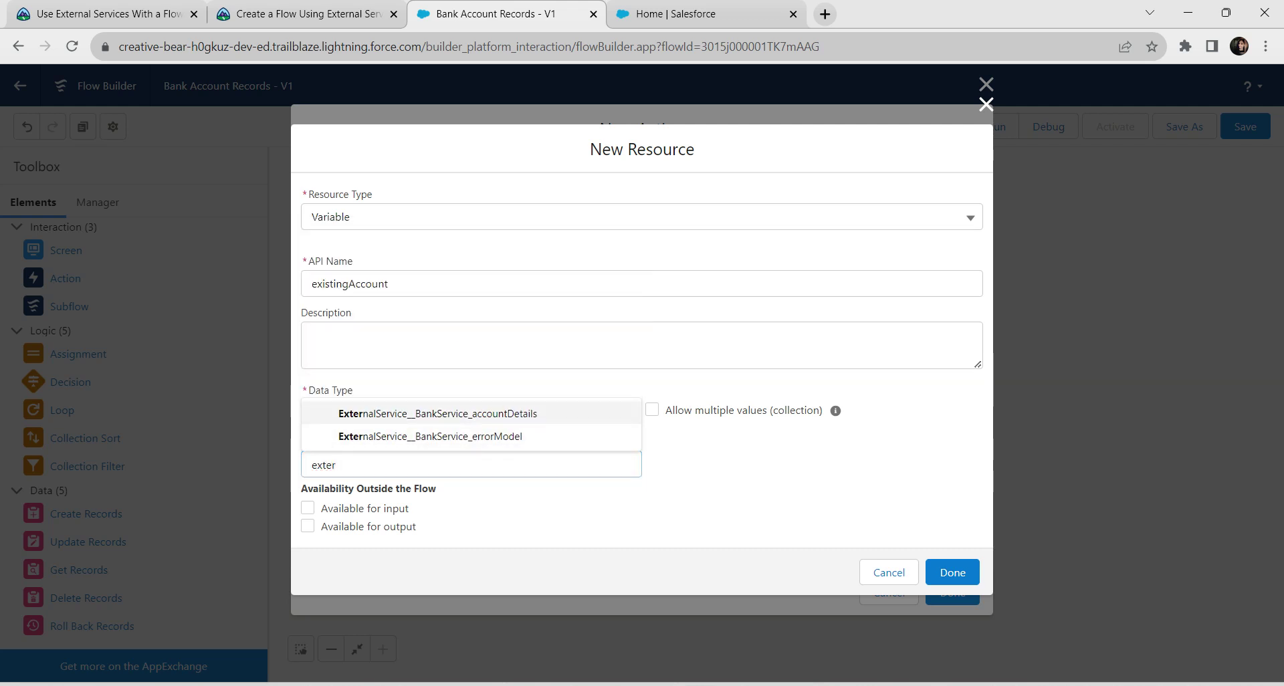
key("Return")
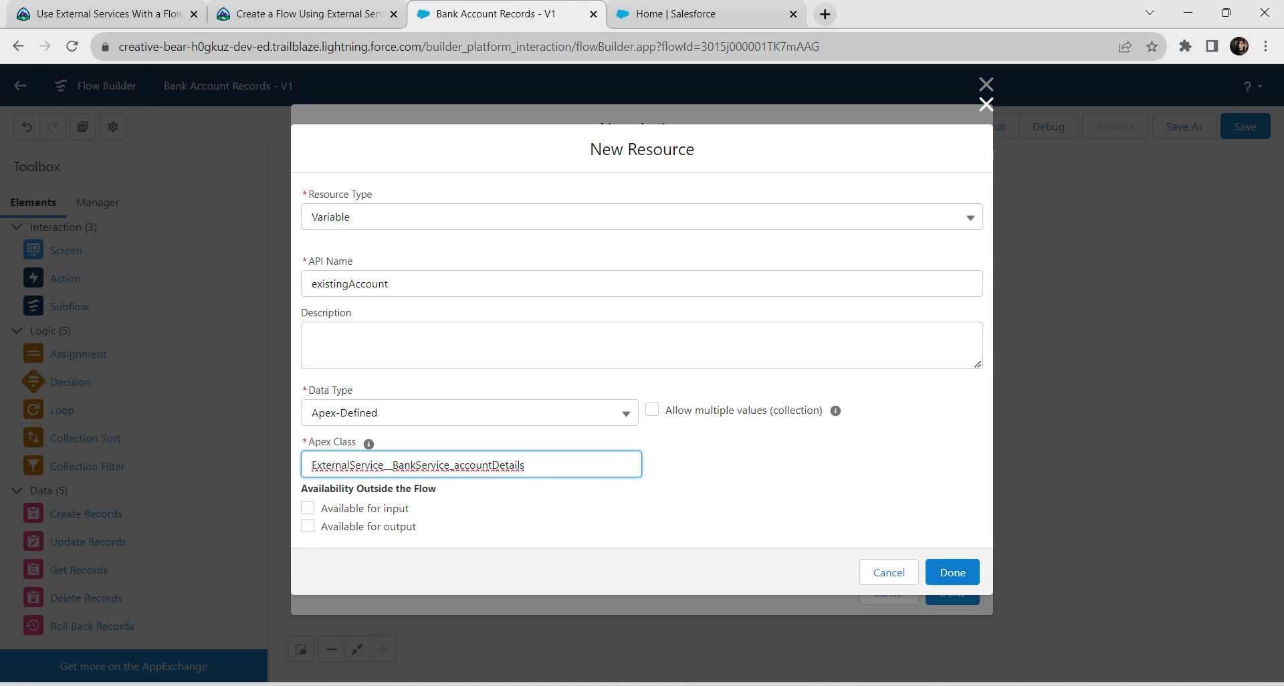
Step: Make existingAccount available for input and output, then complete the variable and the Add Bank Account action
left_click(307, 508)
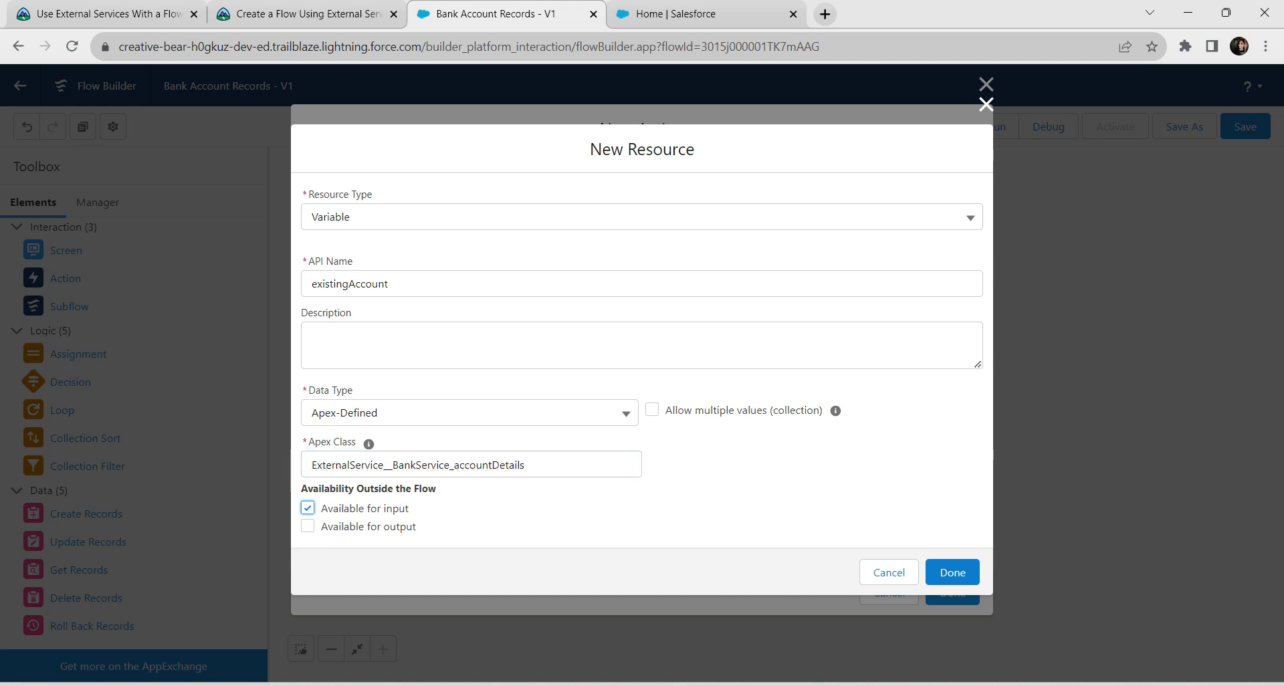
left_click(307, 525)
left_click(953, 574)
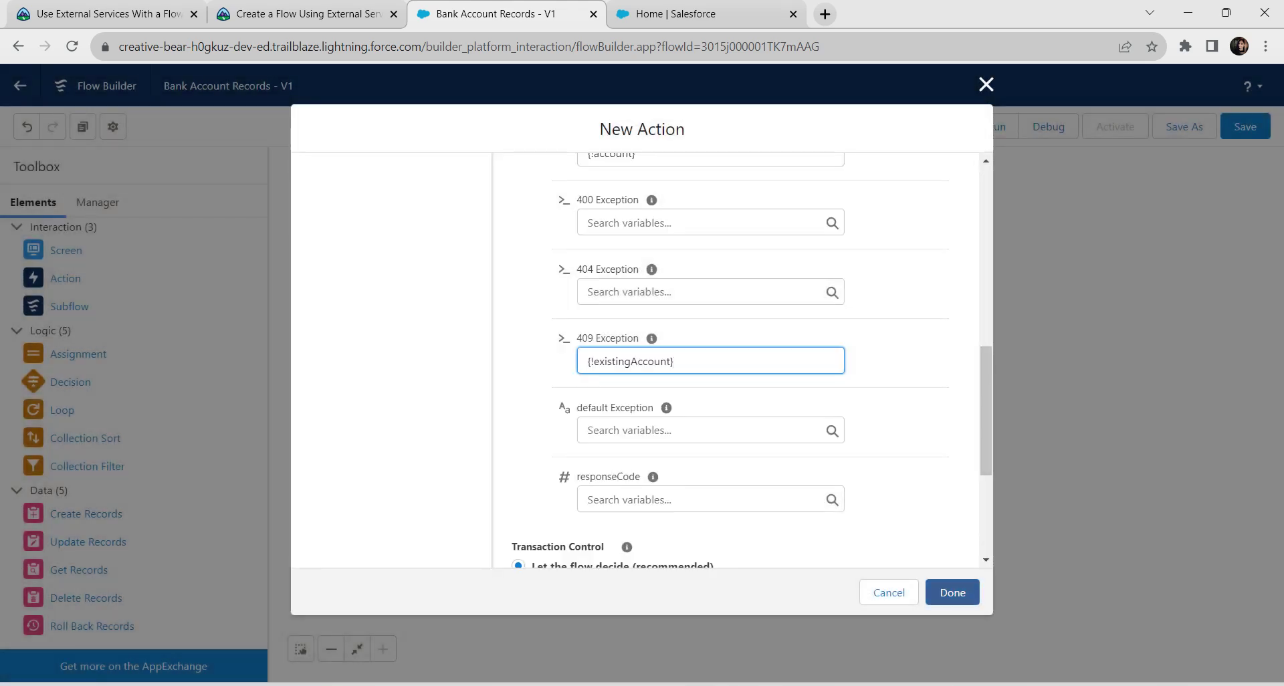
left_click(952, 592)
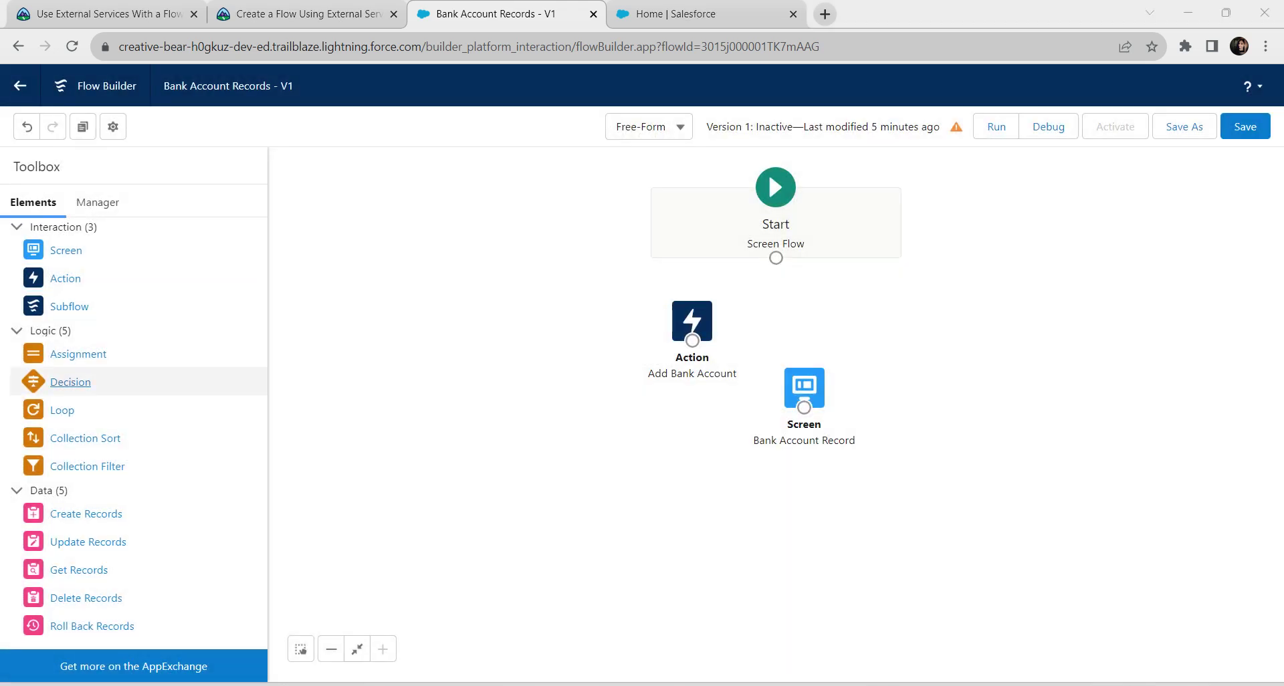
Step: Add a Decision element to the flow canvas with the label Bank Account Updated? and API name Bank_Account_Updated, as listed in the Trailhead instructions
left_click_drag(67, 381, 957, 344)
left_click(301, 13)
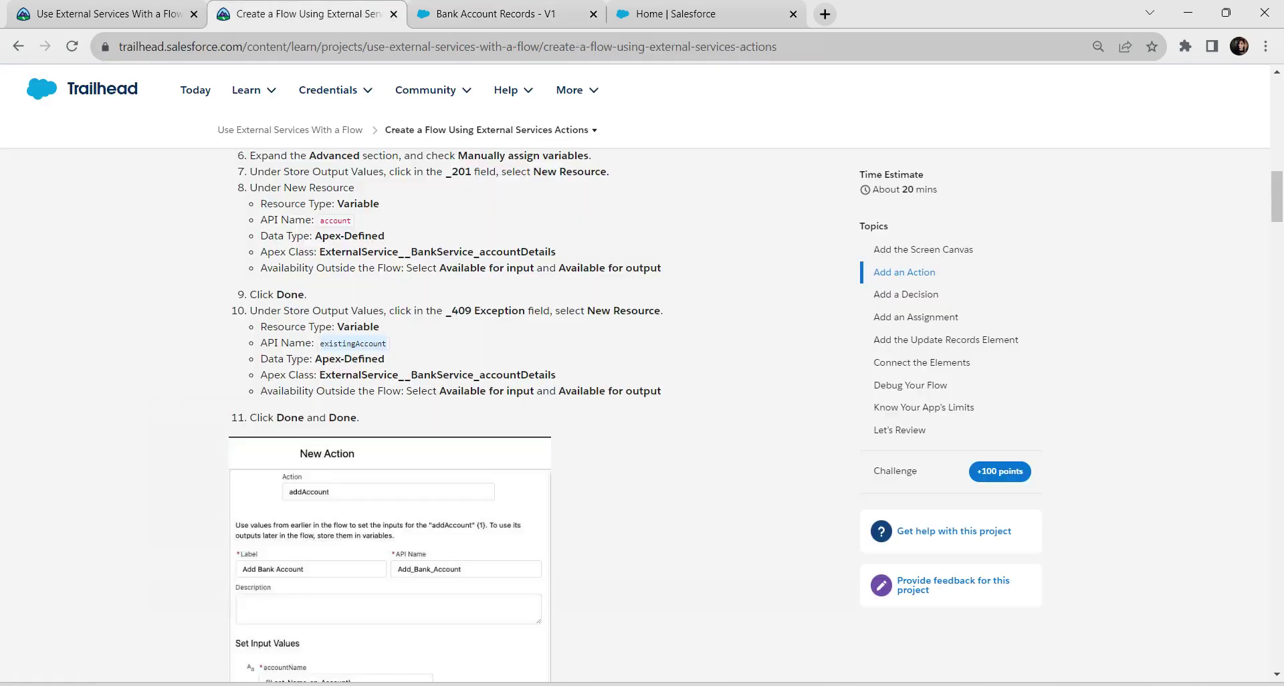
scroll(535, 414, "down", 10)
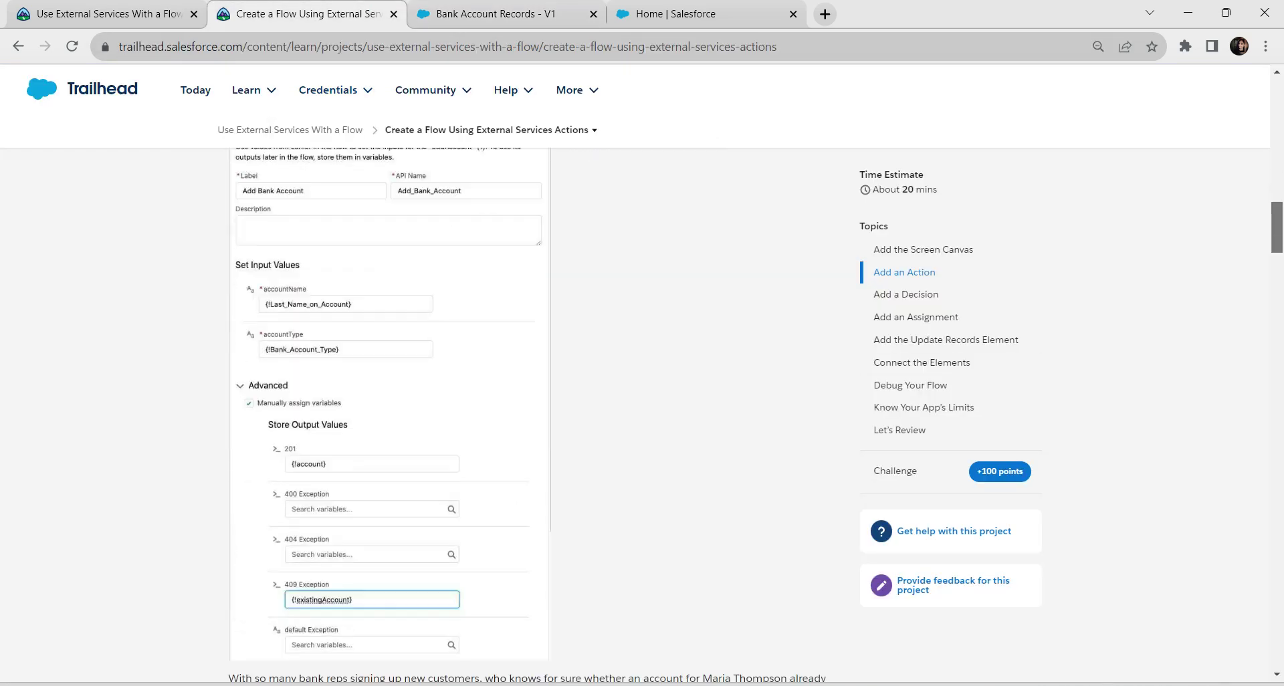
scroll(535, 415, "down", 2)
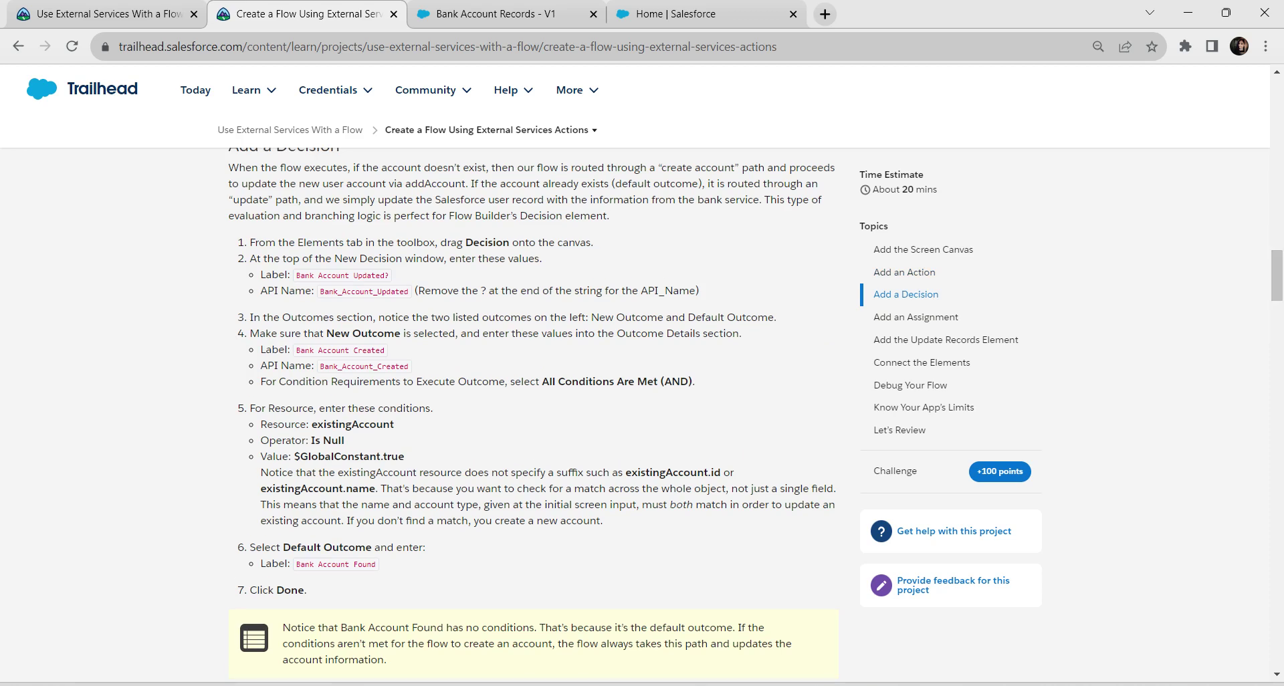
left_click_drag(296, 275, 390, 276)
key("ctrl+c")
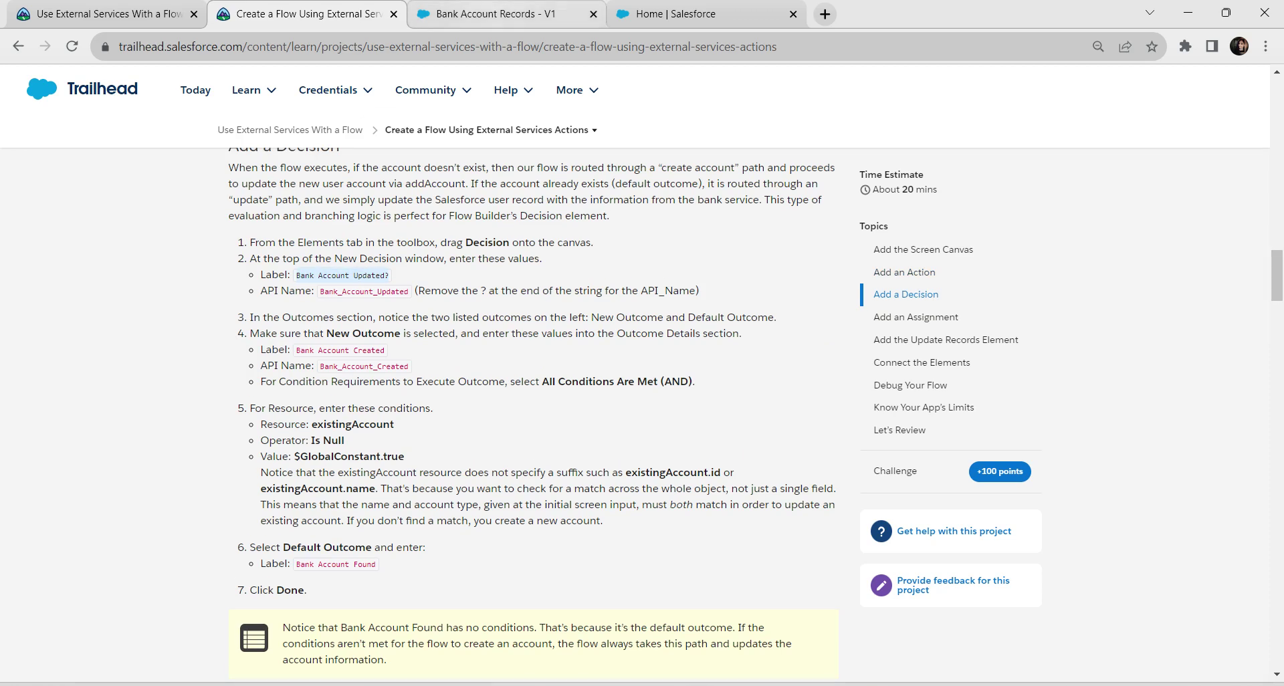
left_click(488, 14)
key("ctrl+v")
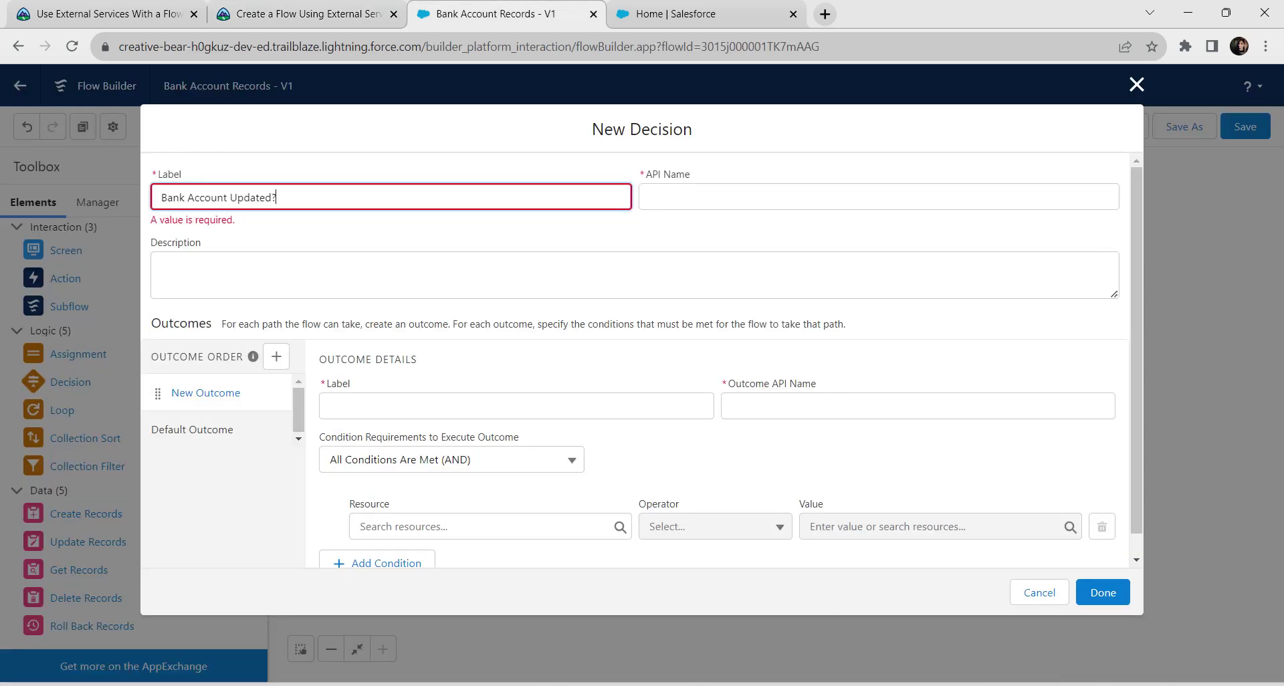
key("Tab")
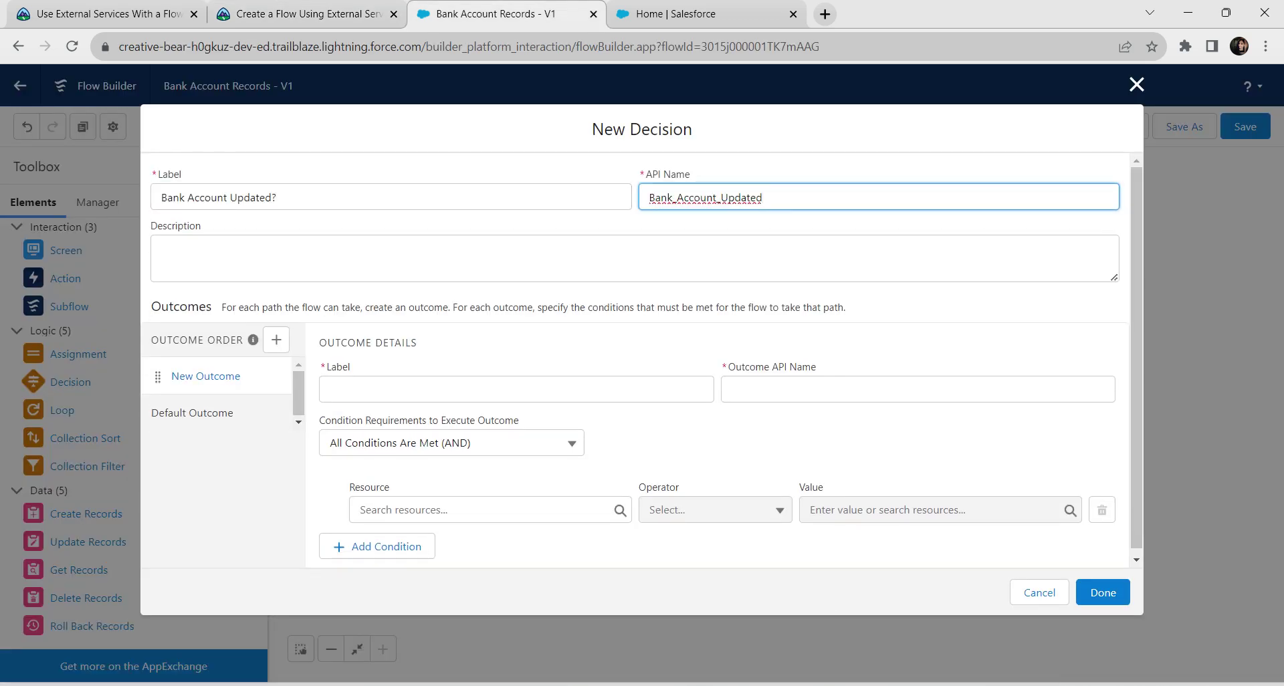
key("Tab")
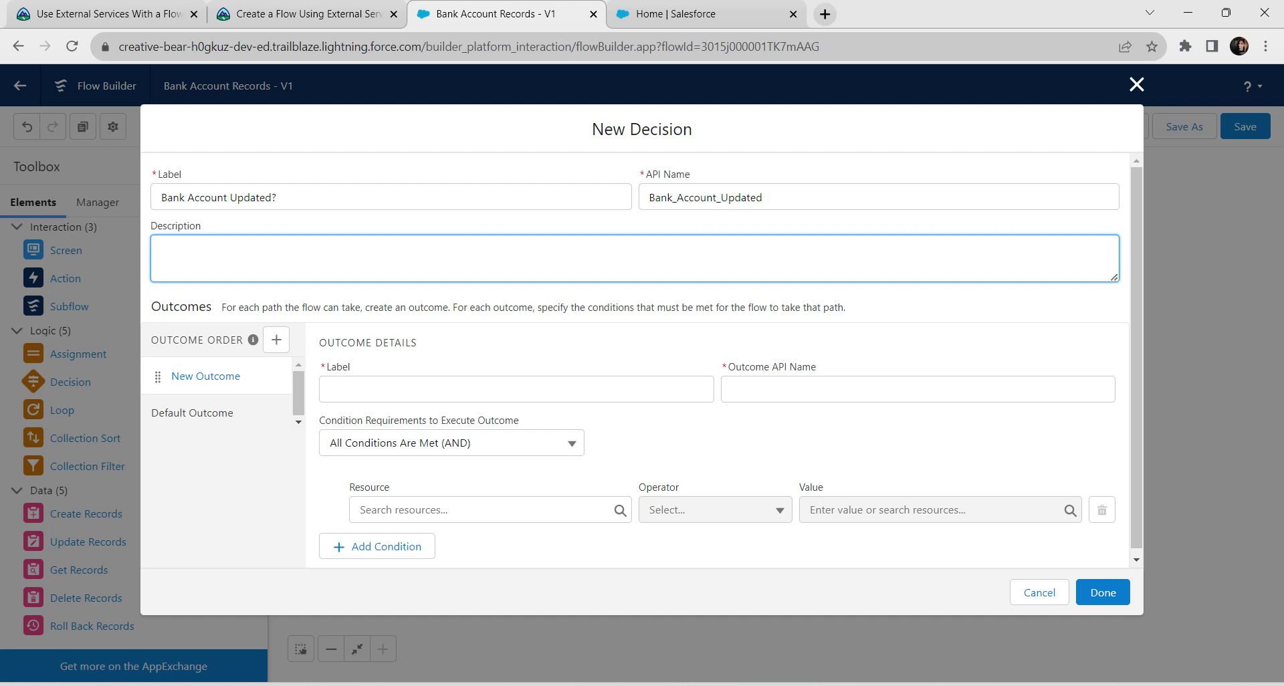
Step: Label the decision's new outcome Bank Account Created, copied from the Trailhead unit, with the API name Bank_Account_Created
key("alt+Tab")
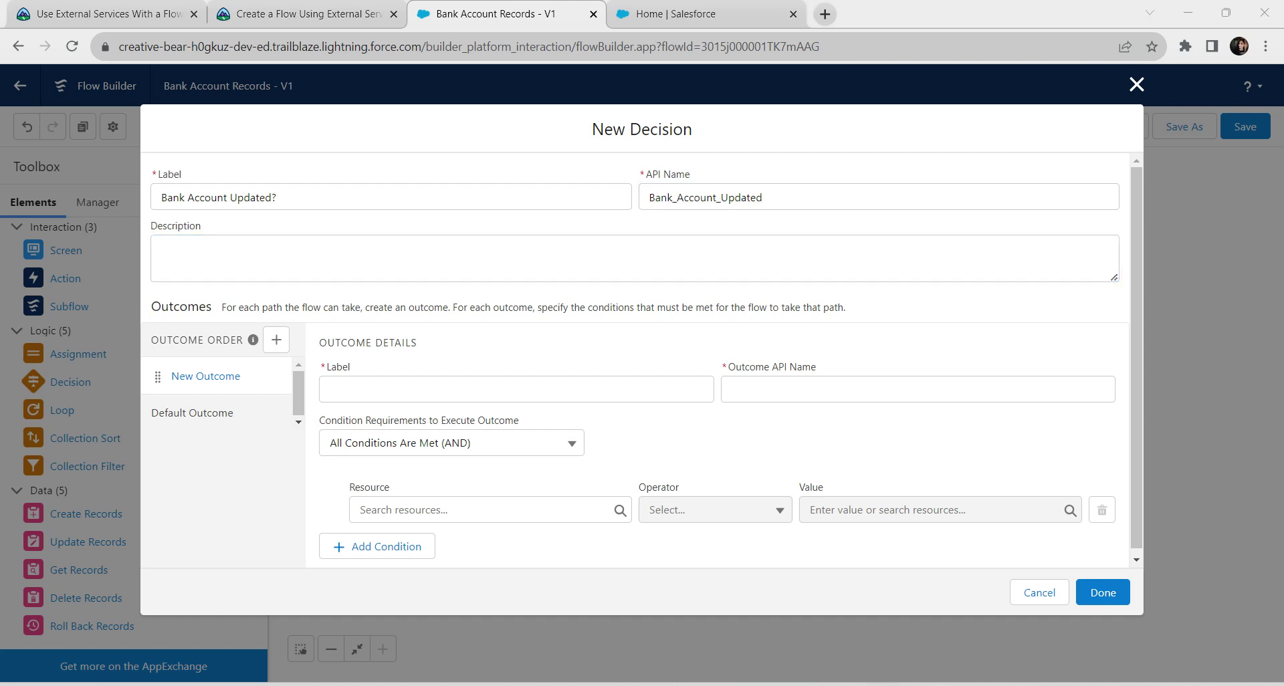
key("alt+Tab")
left_click(305, 13)
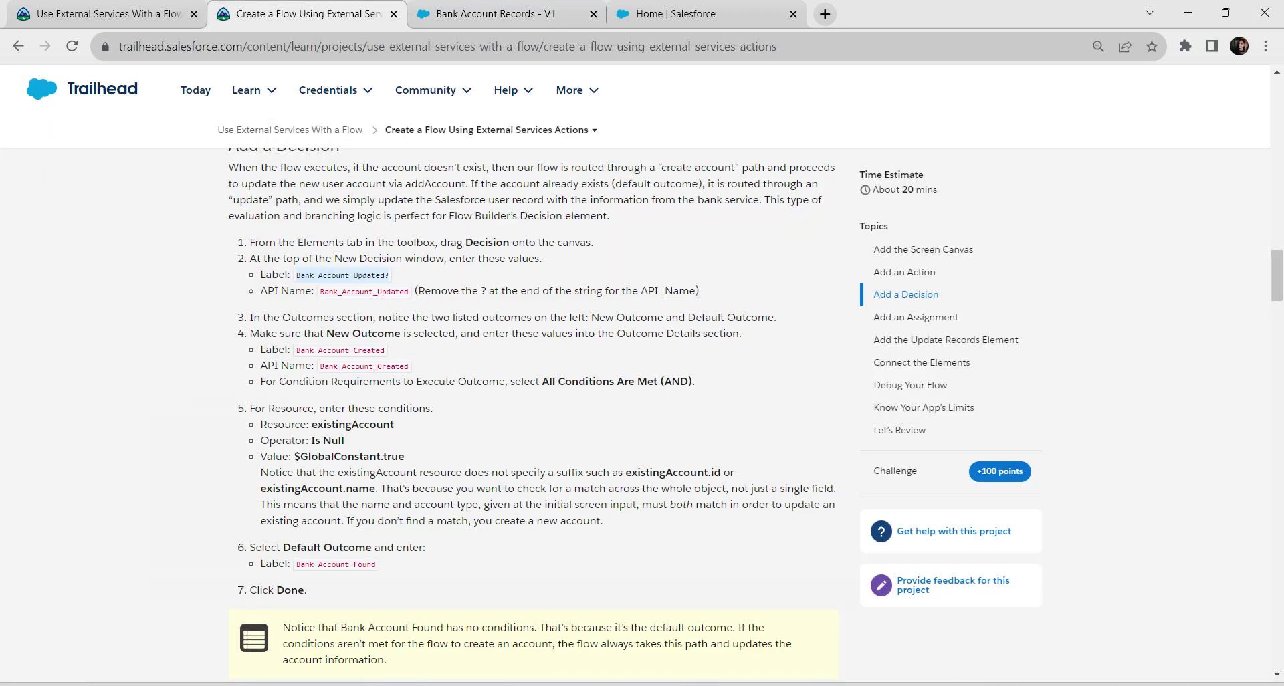
left_click_drag(295, 350, 386, 349)
key("ctrl+c")
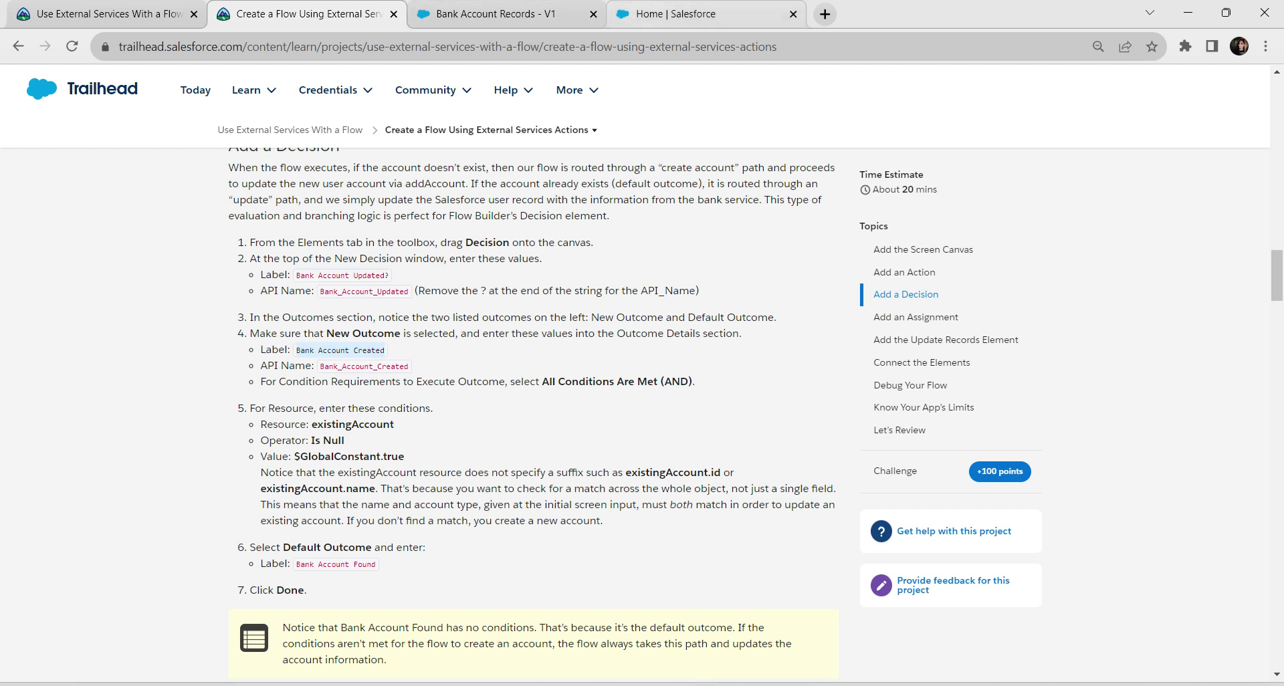
key("ctrl+Tab")
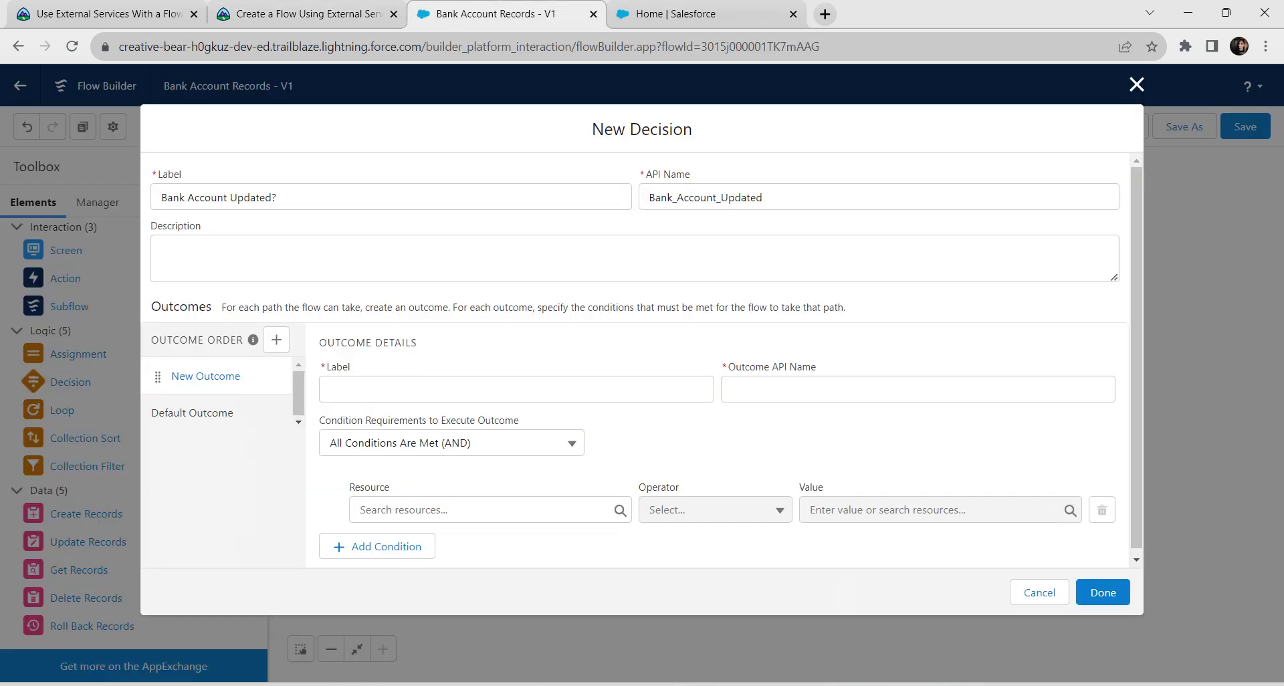
left_click(330, 389)
key("ctrl+v")
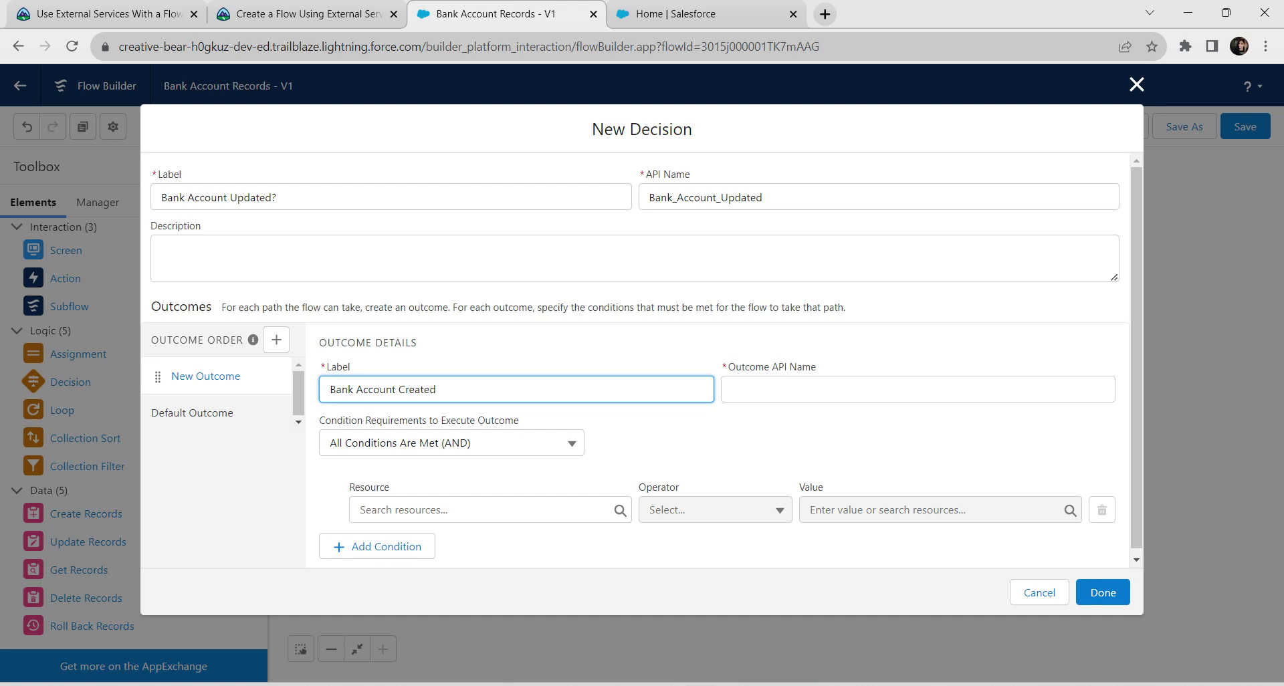
left_click(790, 389)
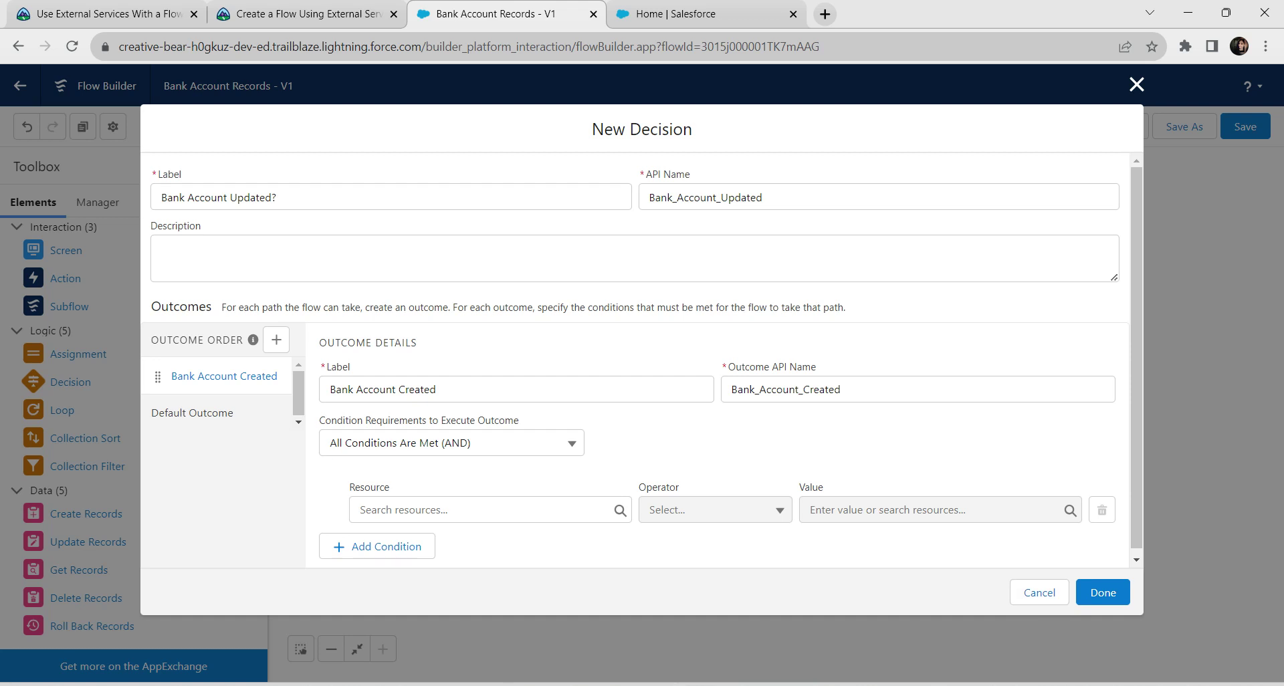
Step: Choose the Apex-defined variable existingAccount as the resource of the Bank Account Created outcome's condition
left_click(361, 510)
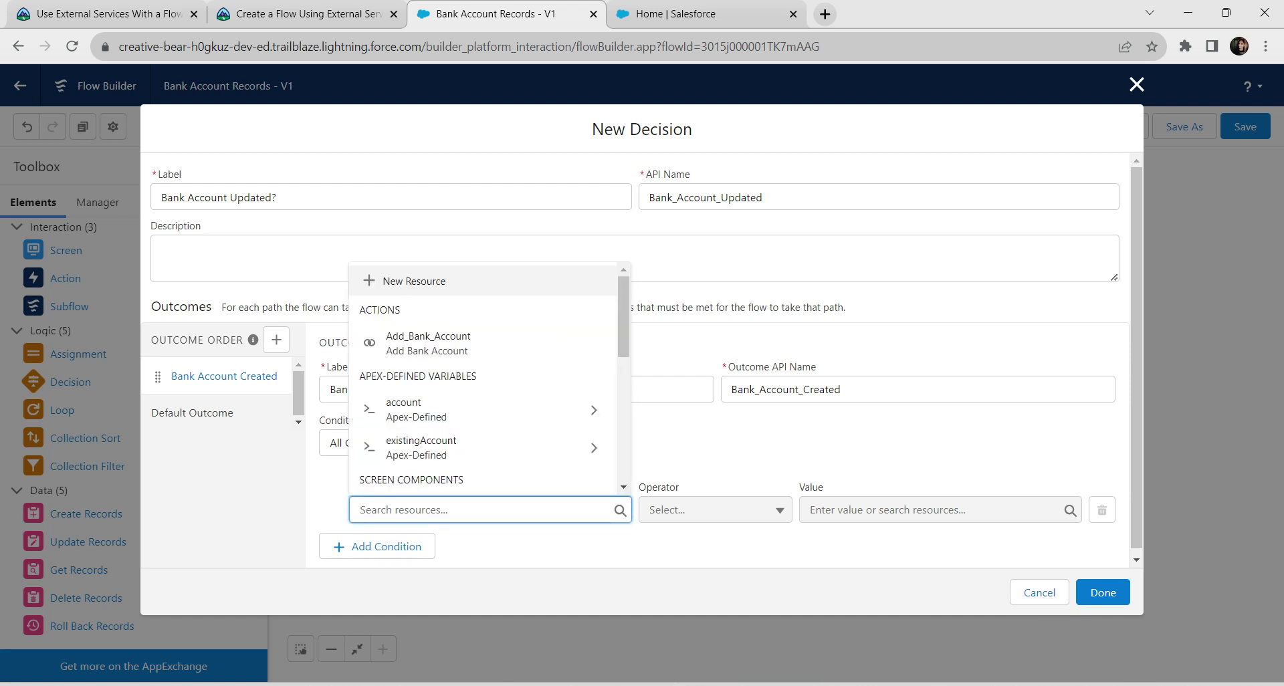
type("exi")
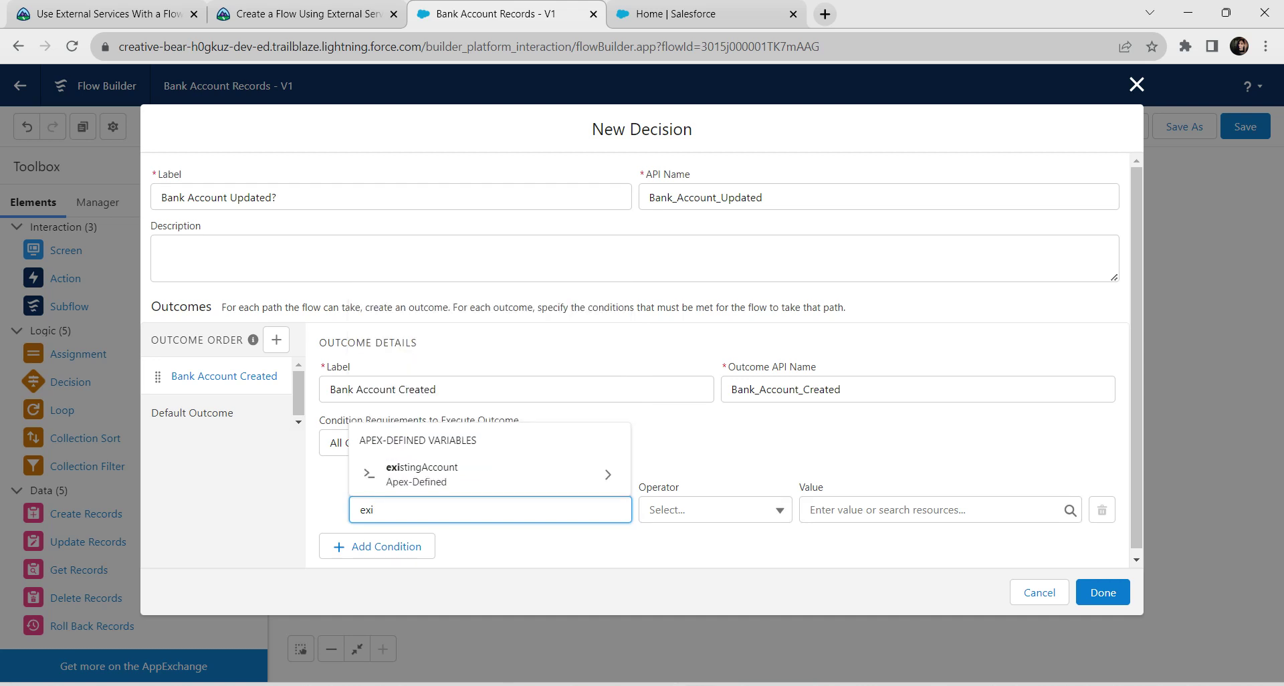
key("Down")
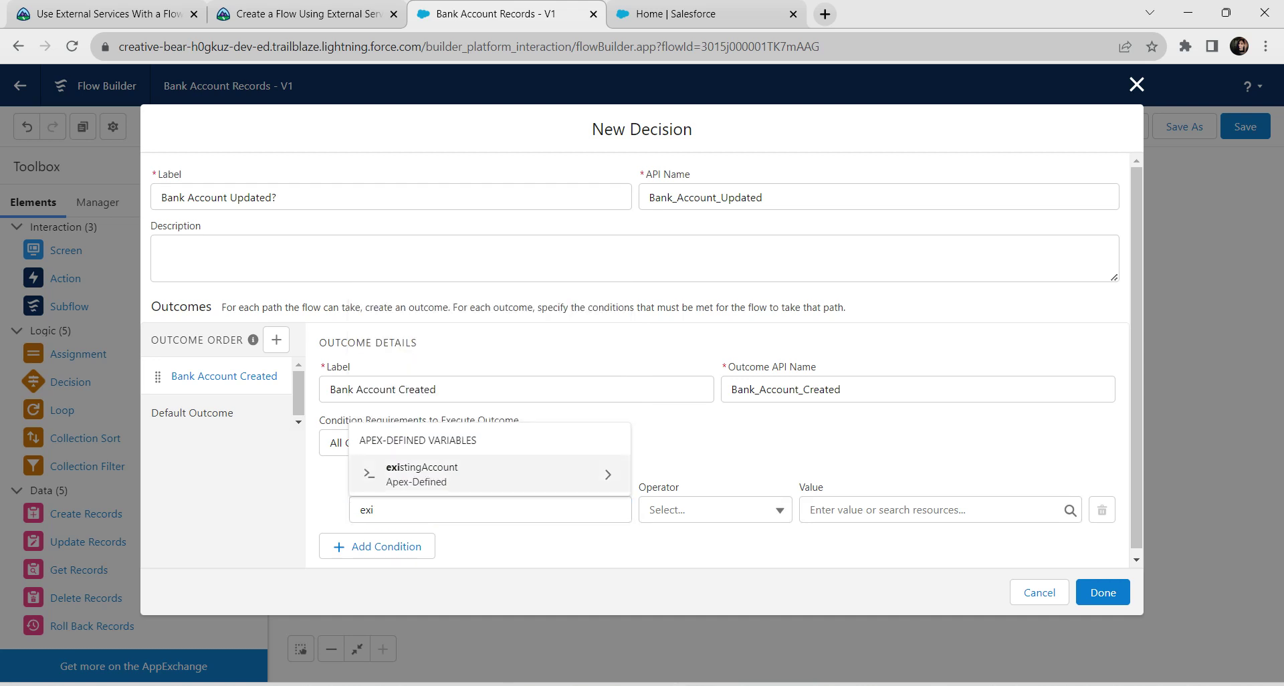
key("Return")
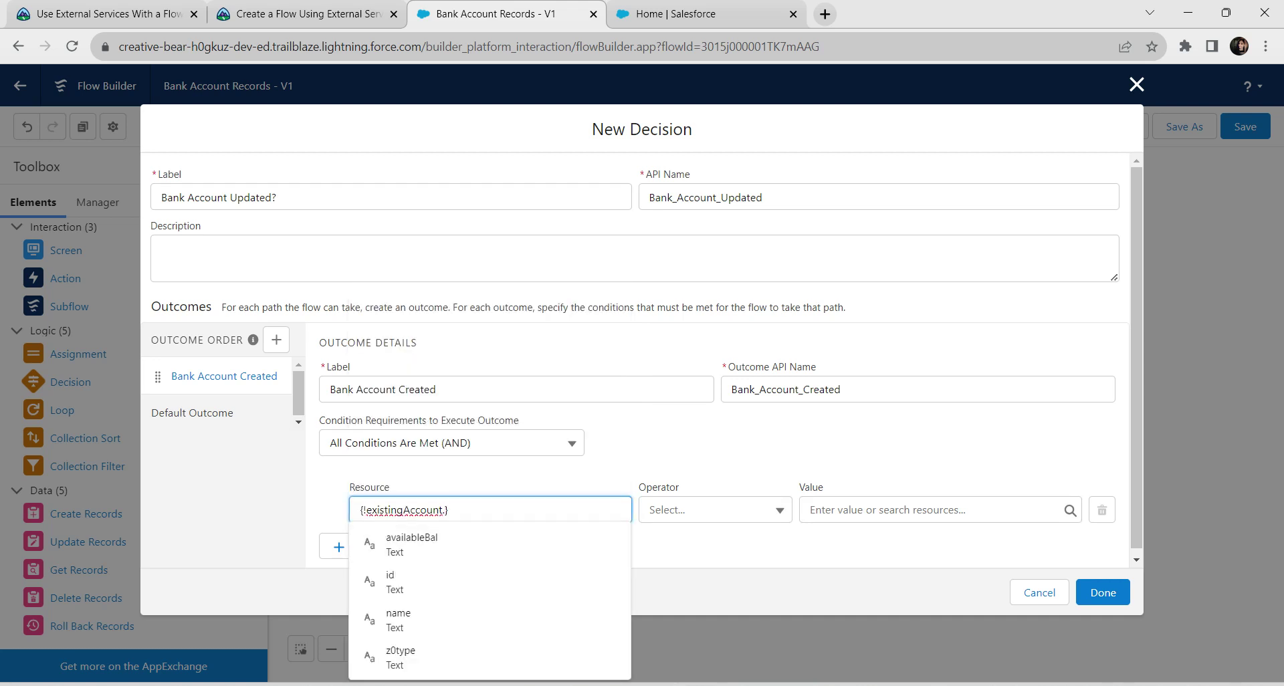
key("alt+Tab")
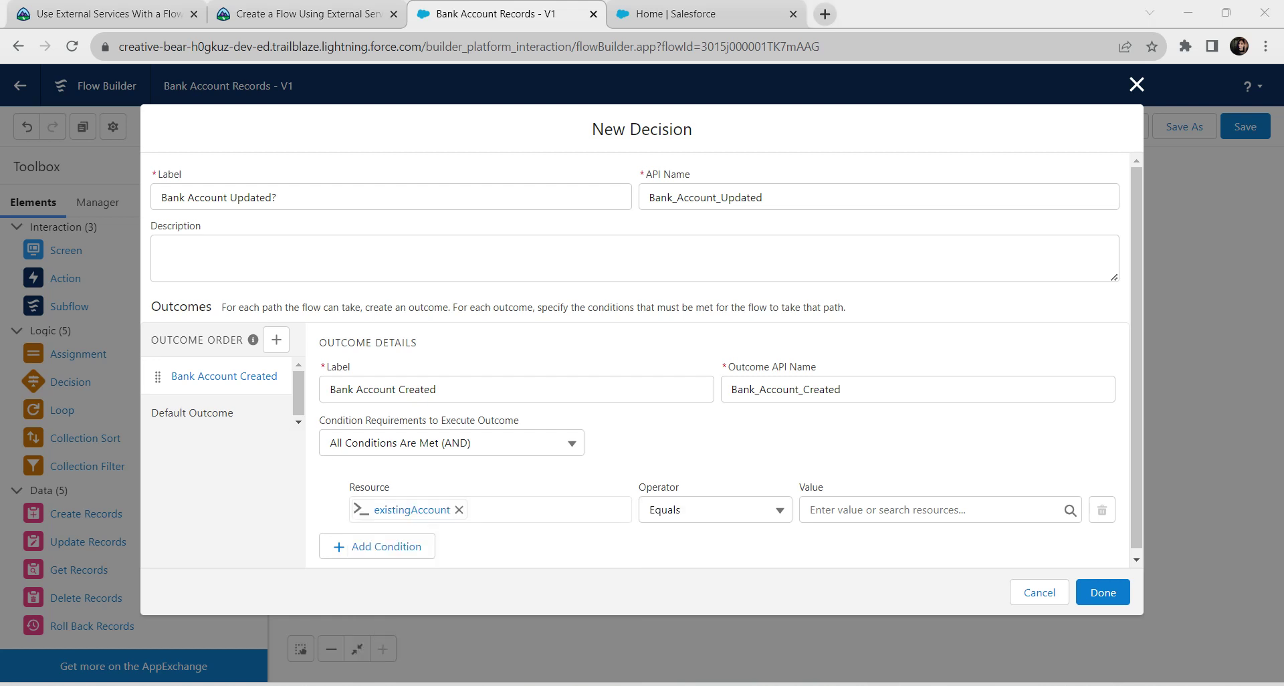
Step: Set the existingAccount condition's operator to Is Null and its value to the global constant True
left_click(715, 509)
key("Return")
key("Tab")
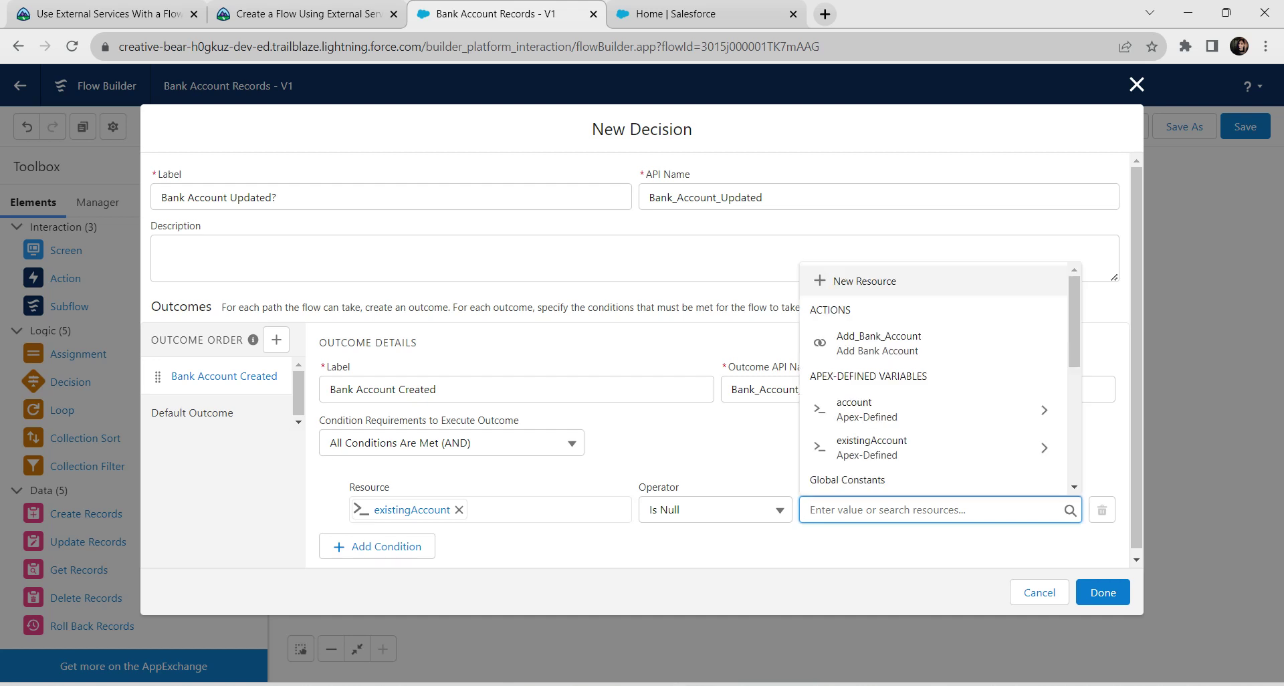
type("tr")
key("Down")
key("Return")
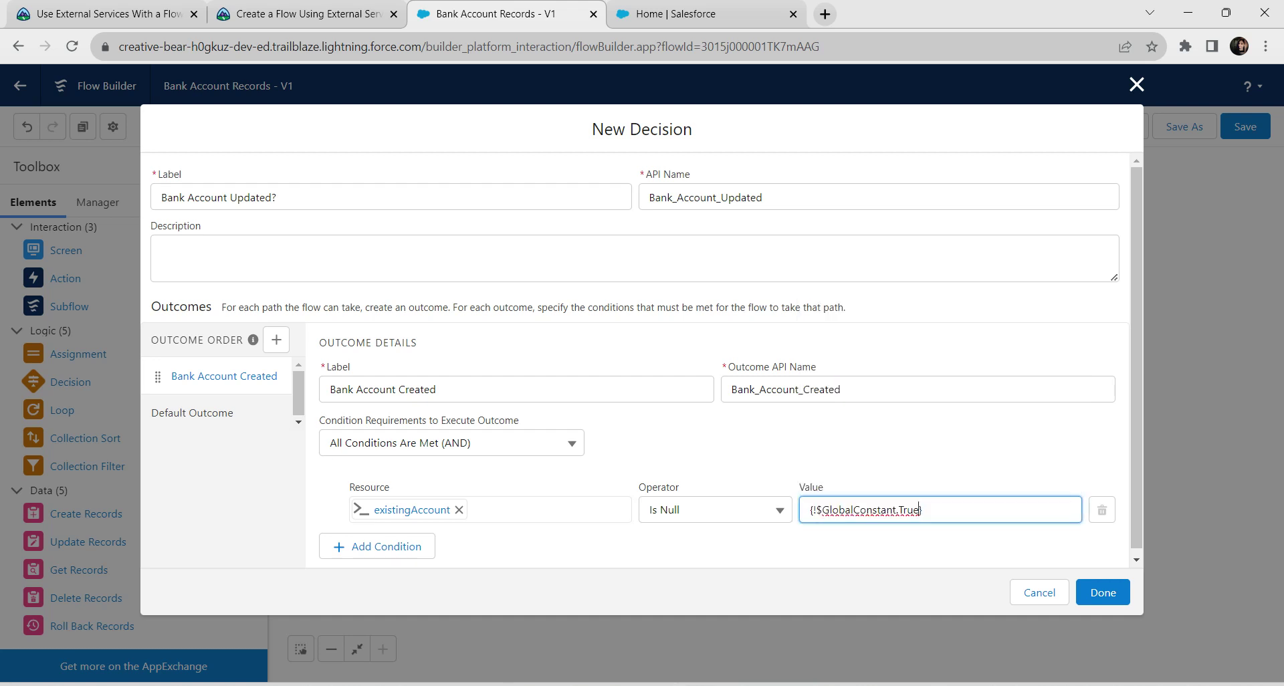
key("Tab")
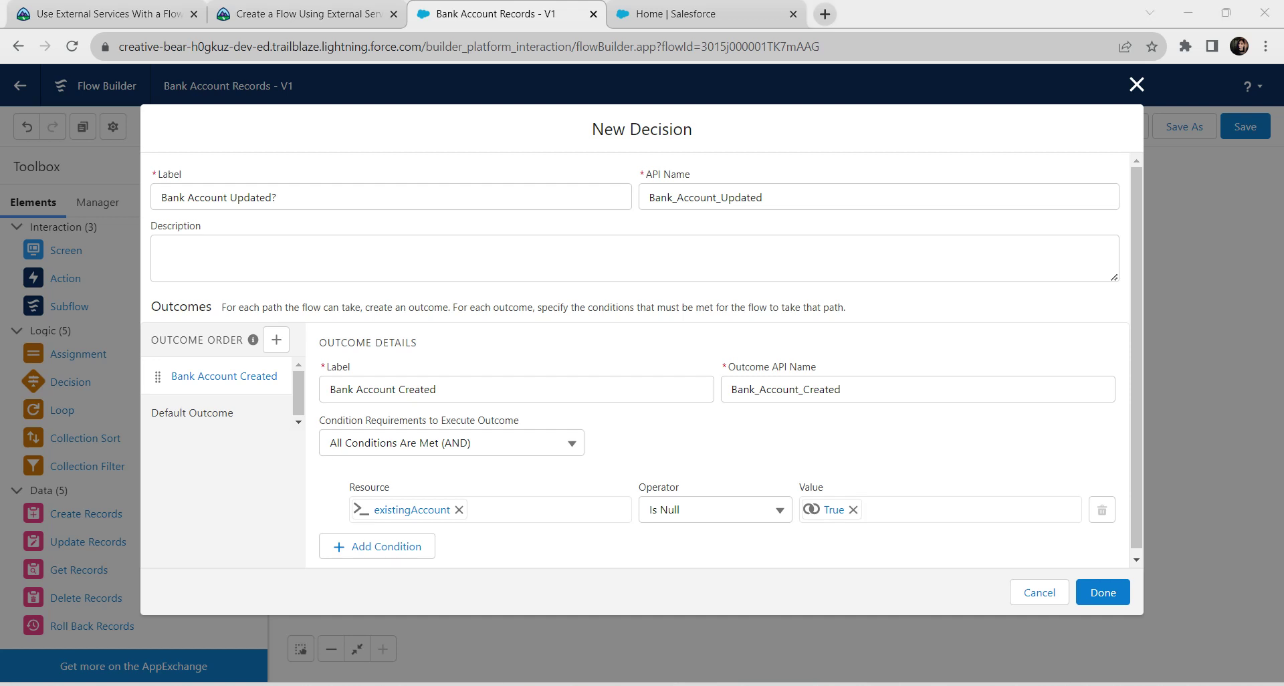
Step: Relabel the decision's default outcome as Bank Account Found, copied from the Trailhead unit, and complete the decision
left_click(225, 412)
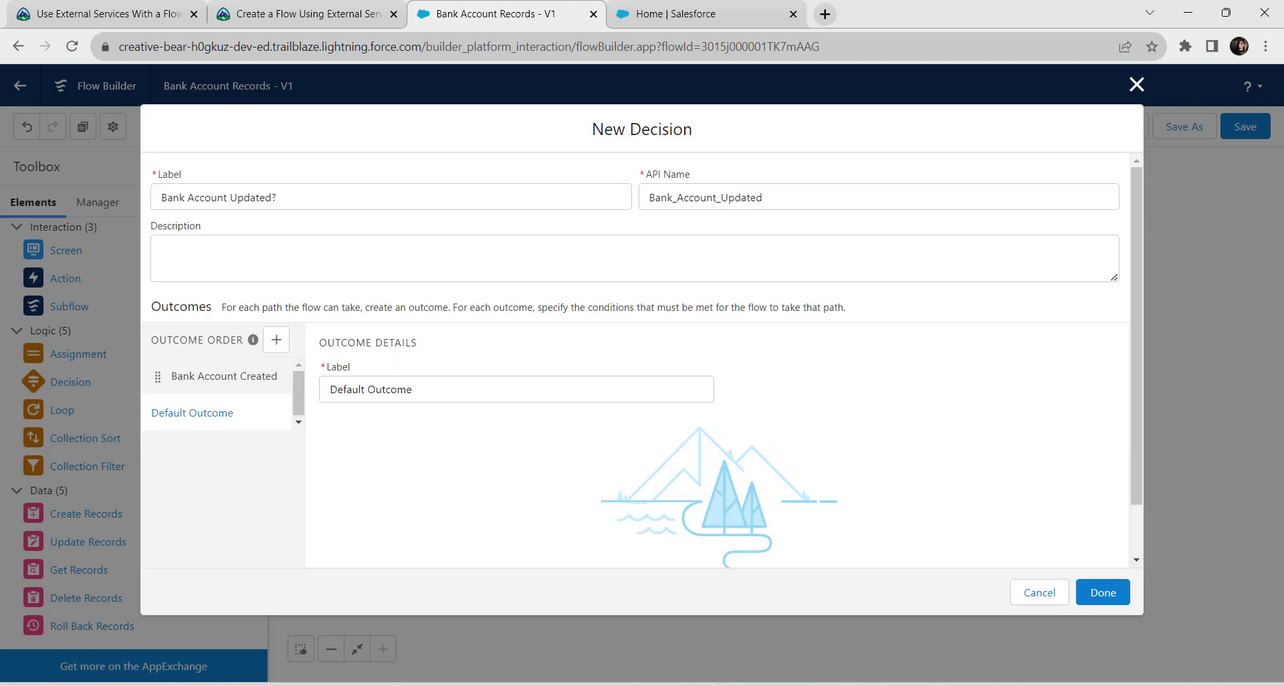
left_click_drag(412, 390, 320, 390)
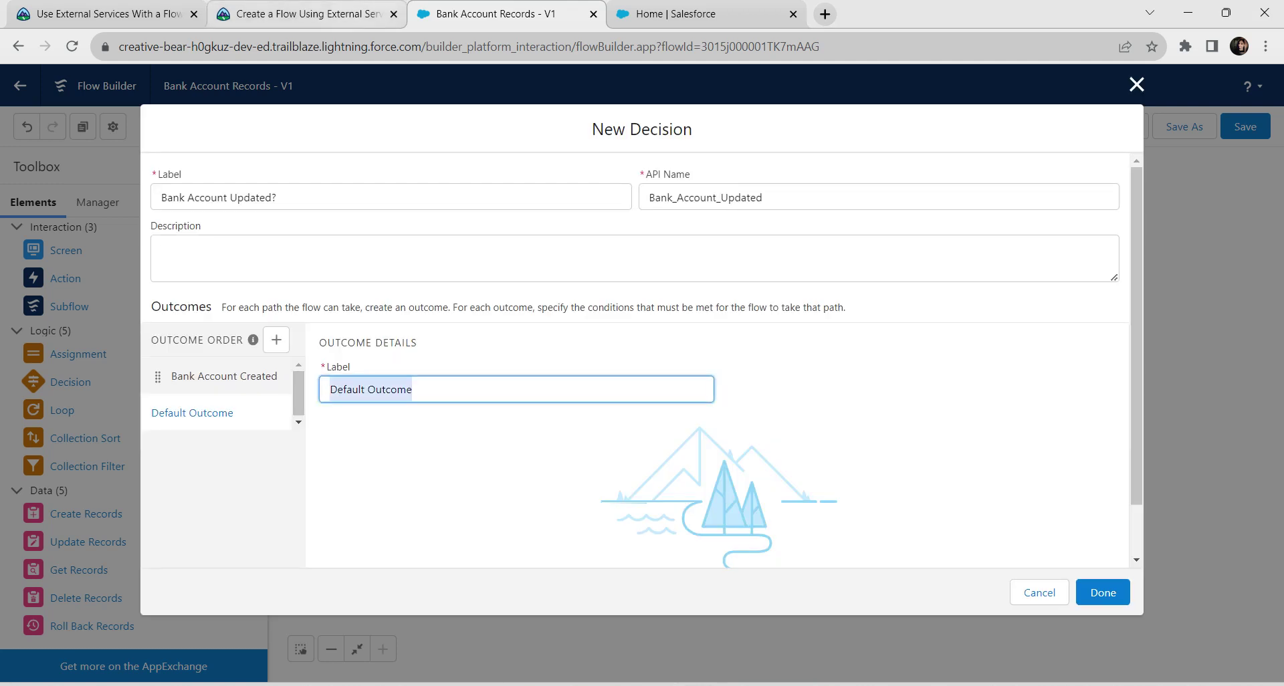
left_click(347, 13)
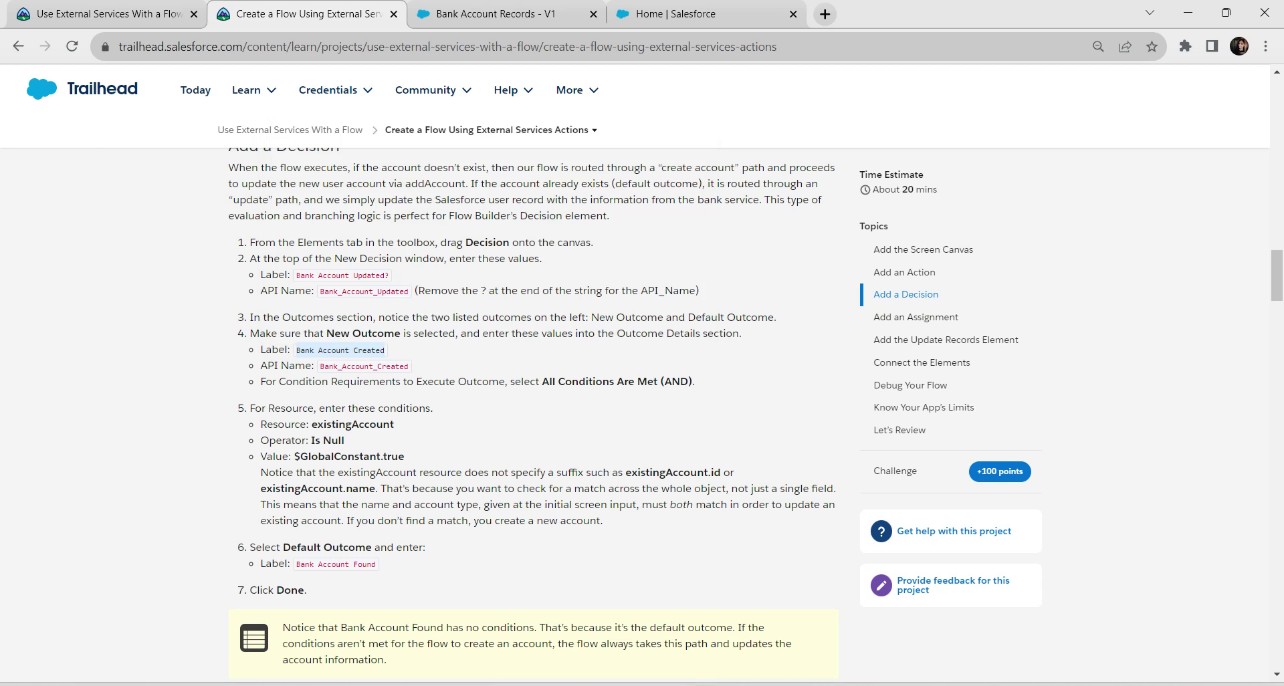
left_click_drag(296, 564, 377, 564)
key("ctrl+c")
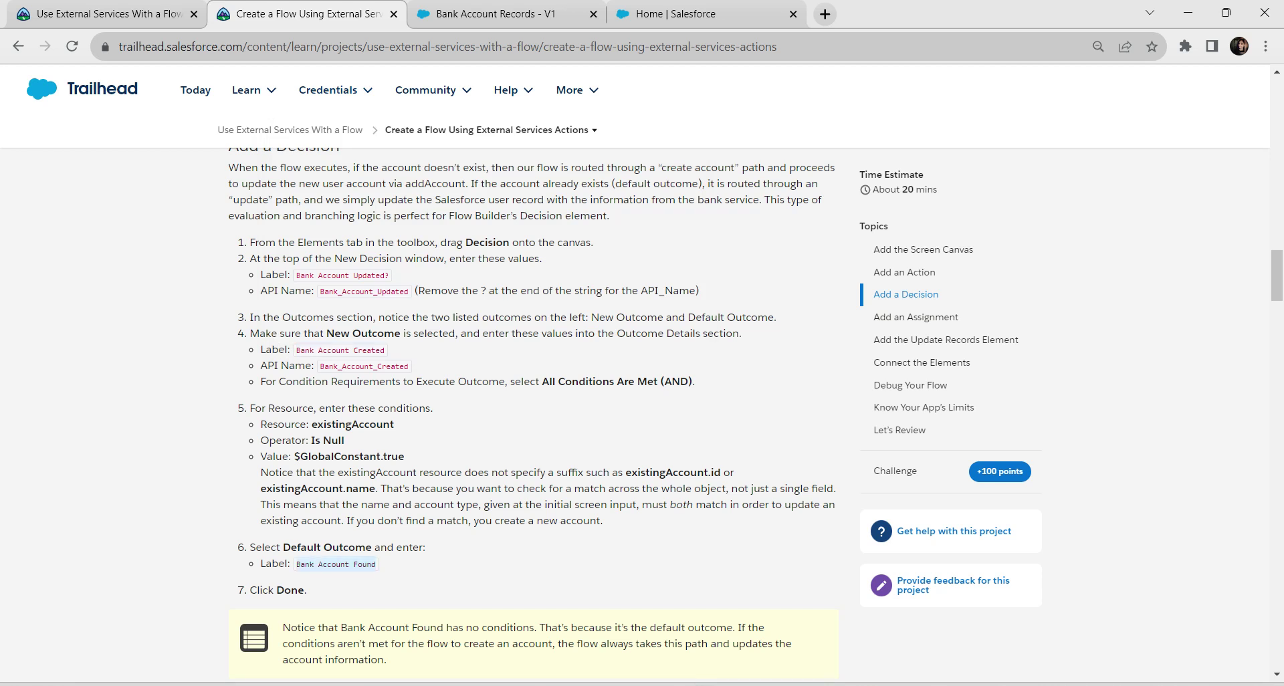
left_click(495, 13)
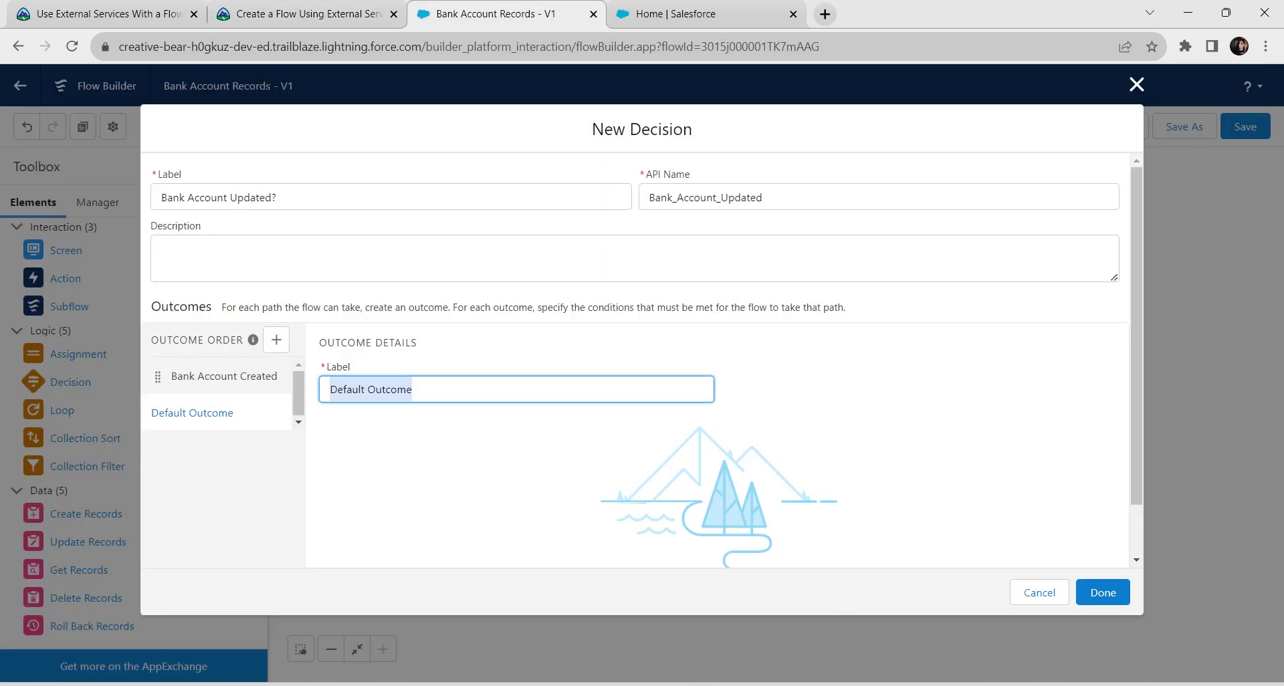
key("ctrl+v")
key("Tab")
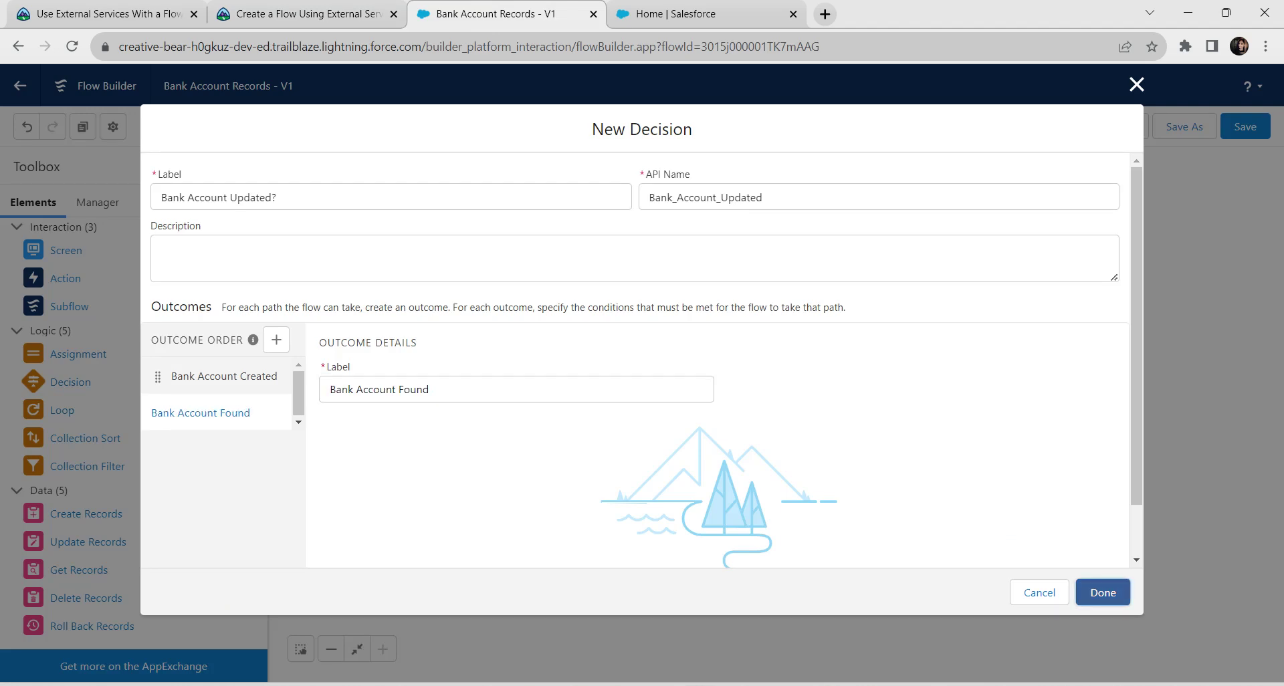
left_click(1103, 593)
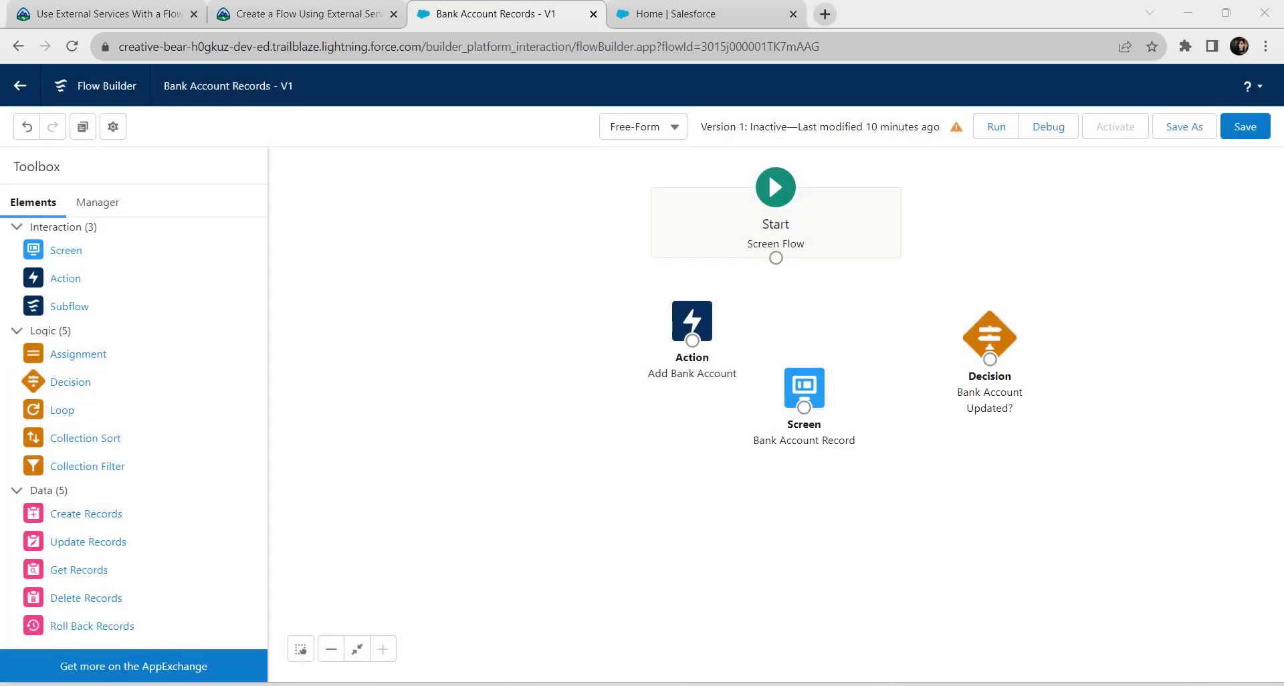
Step: Add an Assignment element to the canvas with the label Assign Existing Bank Account ID and API name Assign_Existing_Bank_Account_ID
left_click_drag(78, 354, 649, 429)
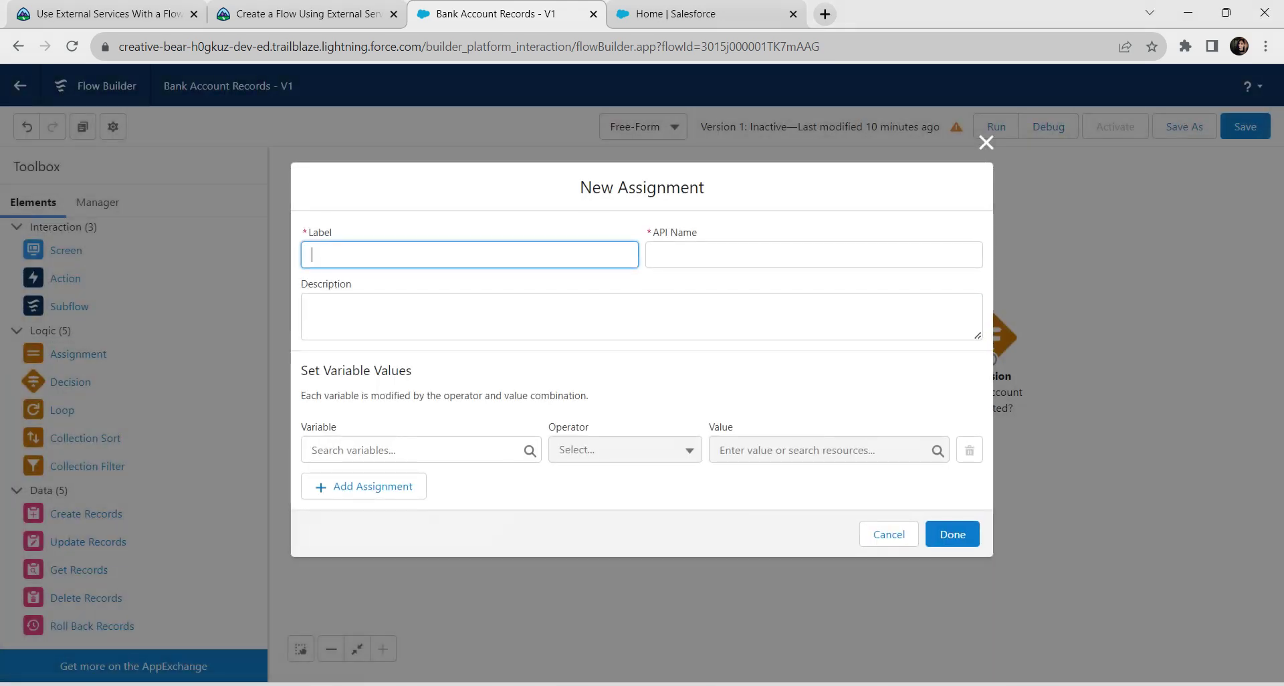
type("Assign Existing Bank Account ID")
left_click(673, 255)
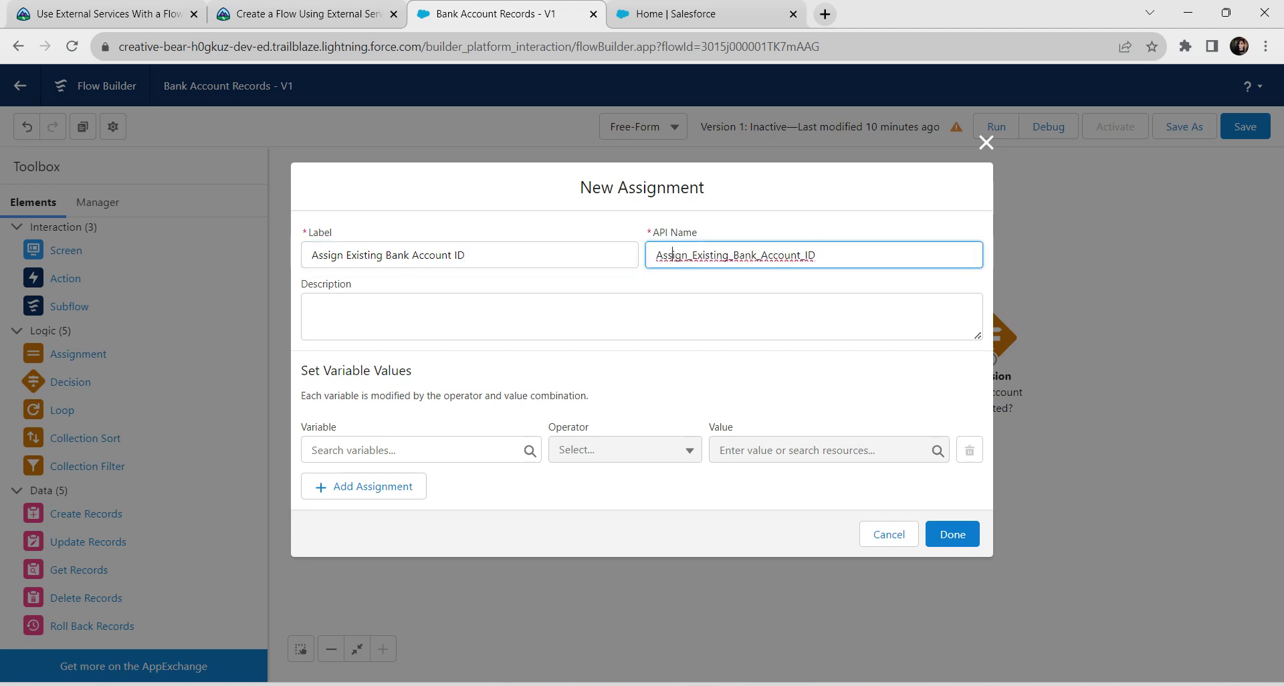
left_click(312, 309)
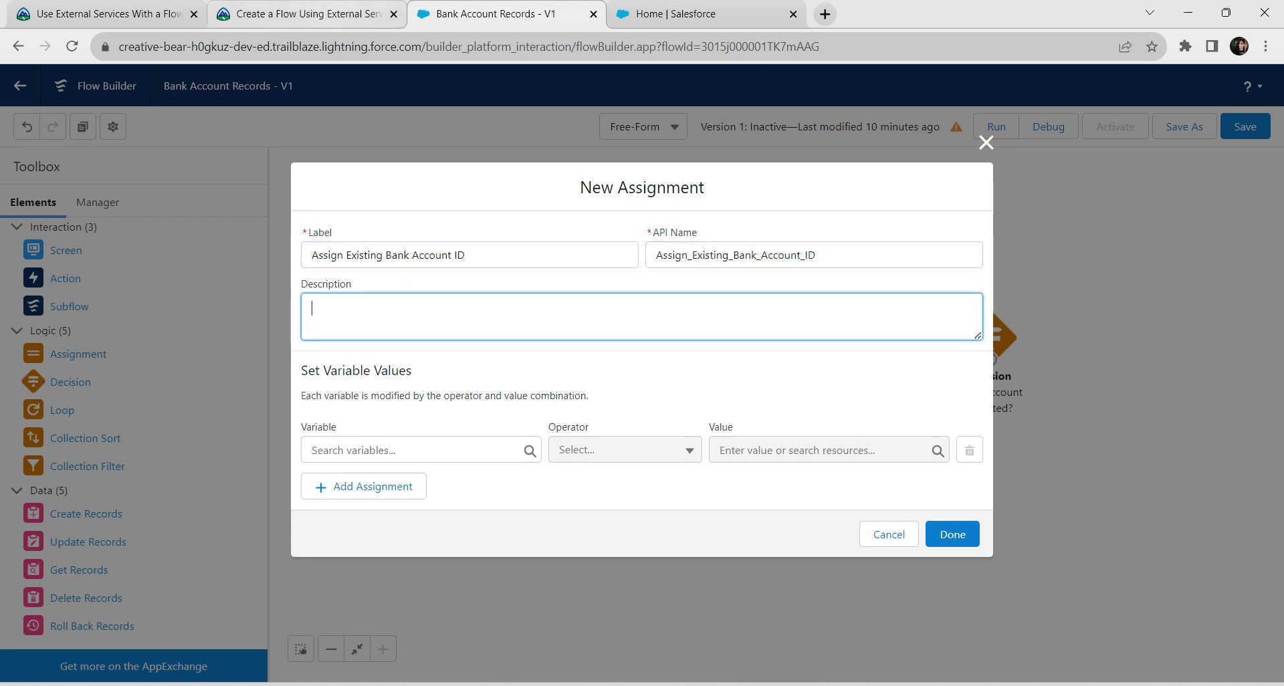
Step: Review the Trailhead unit's Set Variable Values instructions and return to the new assignment's variable selection
left_click(301, 13)
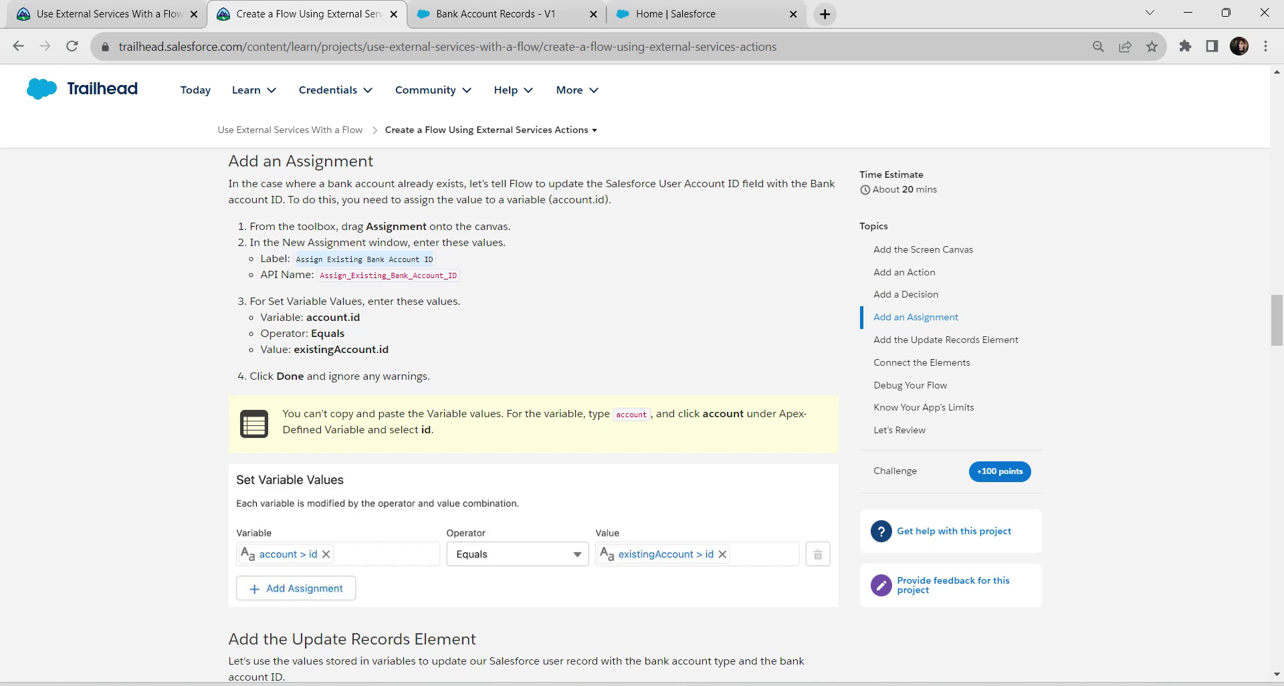
key("ctrl+Page_Down")
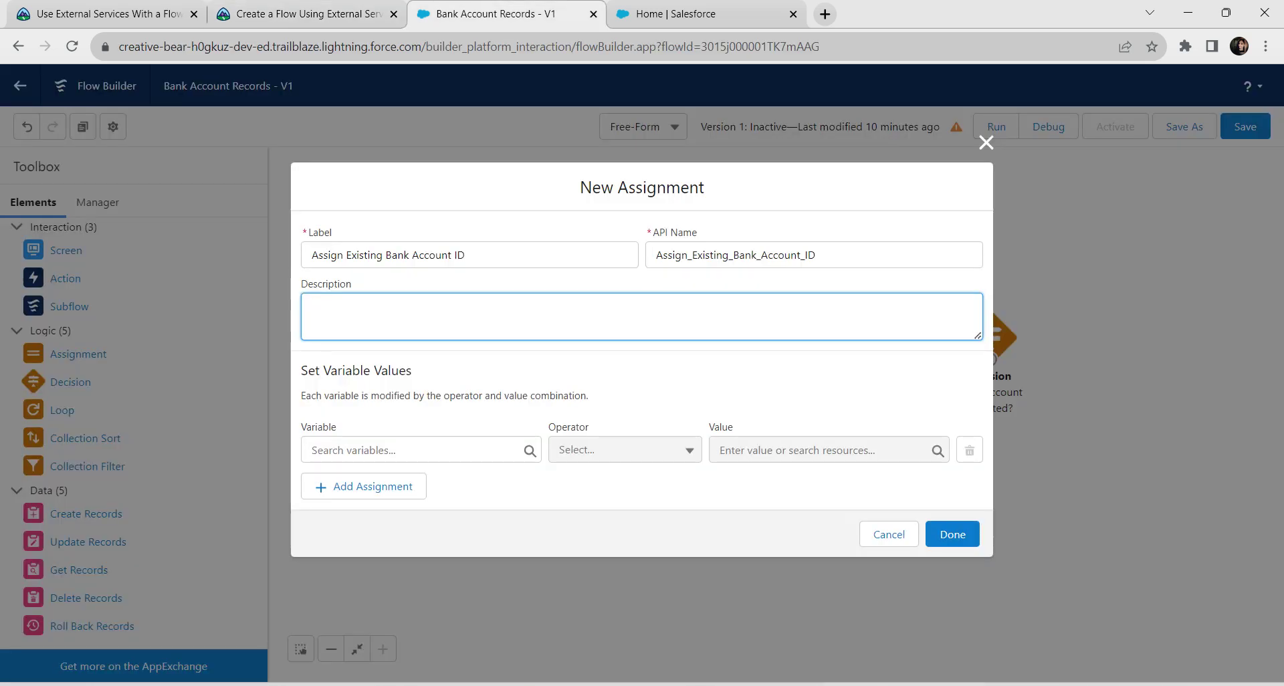
left_click(411, 450)
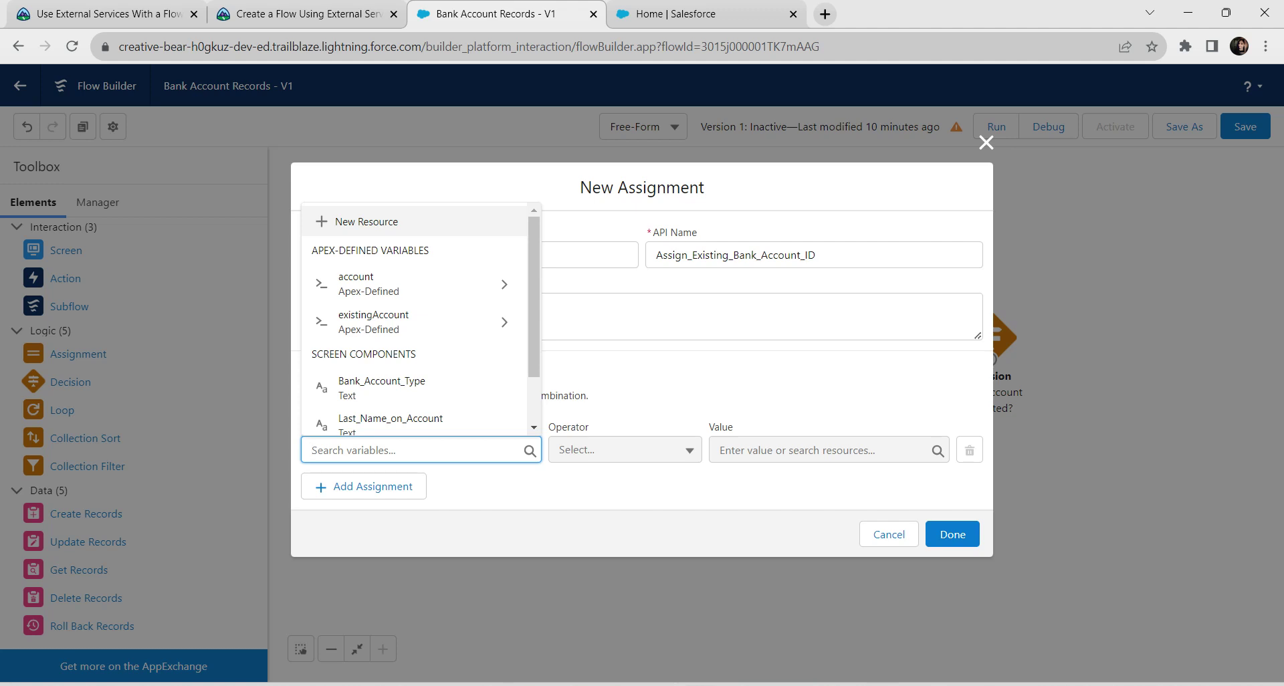
key("alt+Tab")
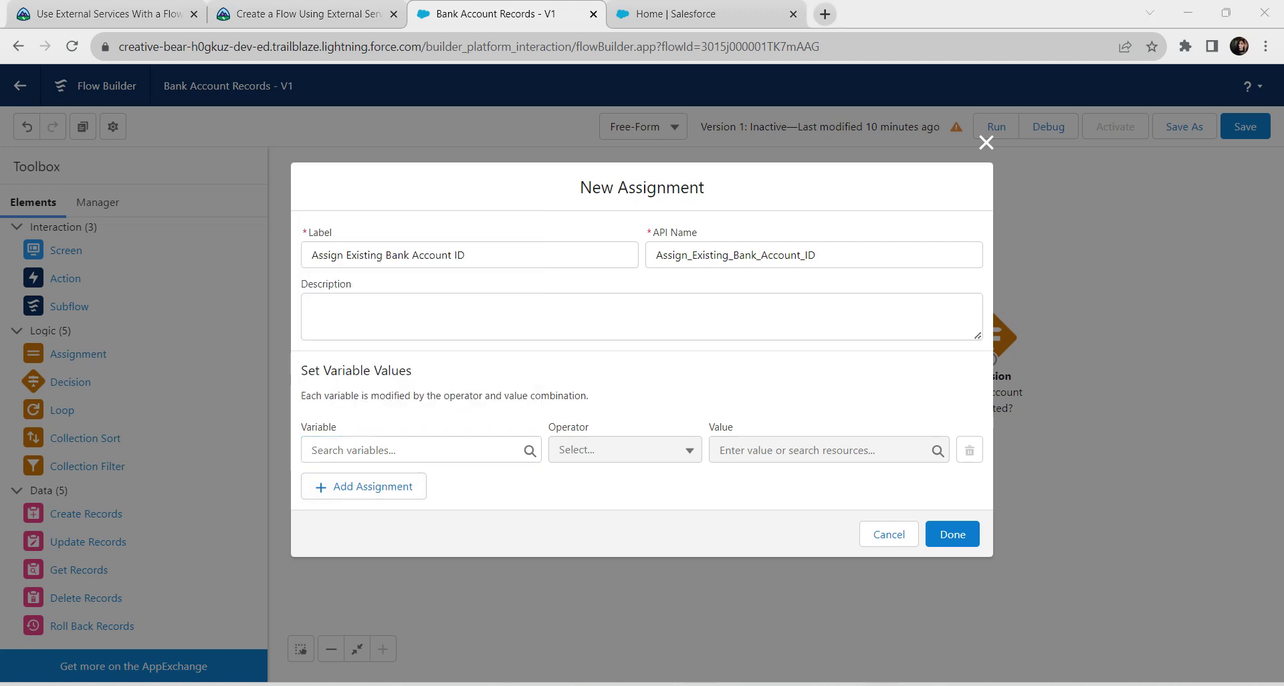
left_click(411, 450)
type("acc")
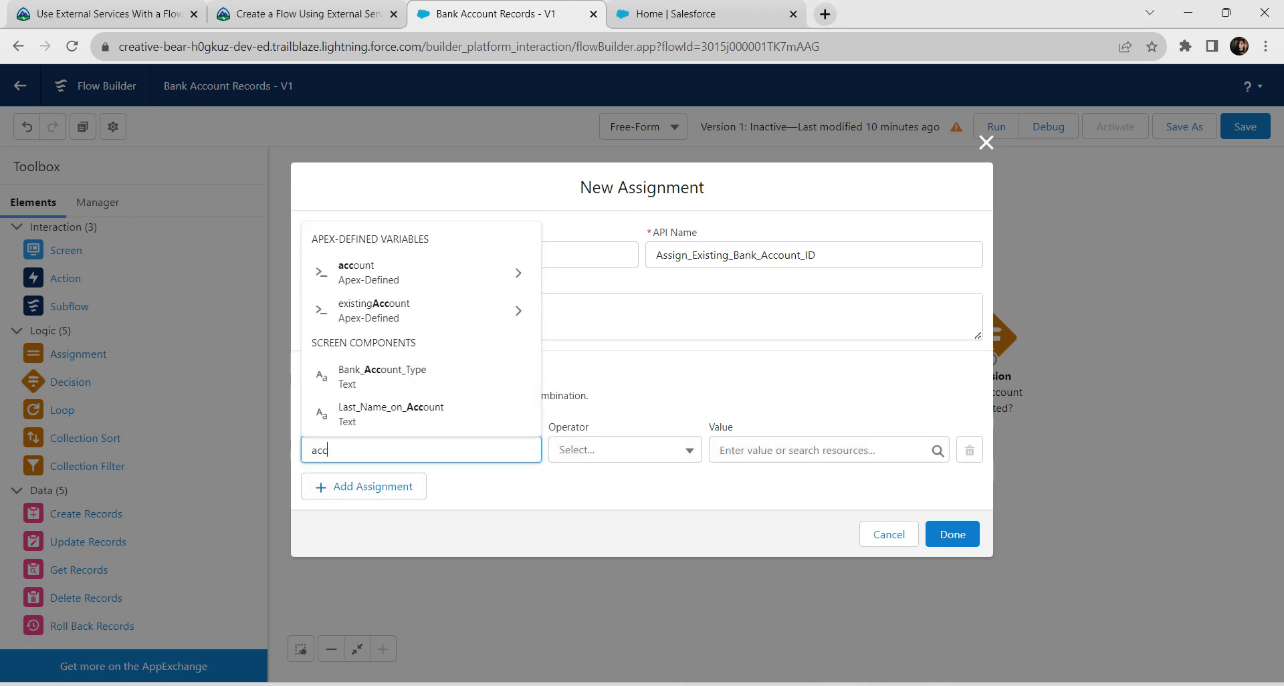
type("ount")
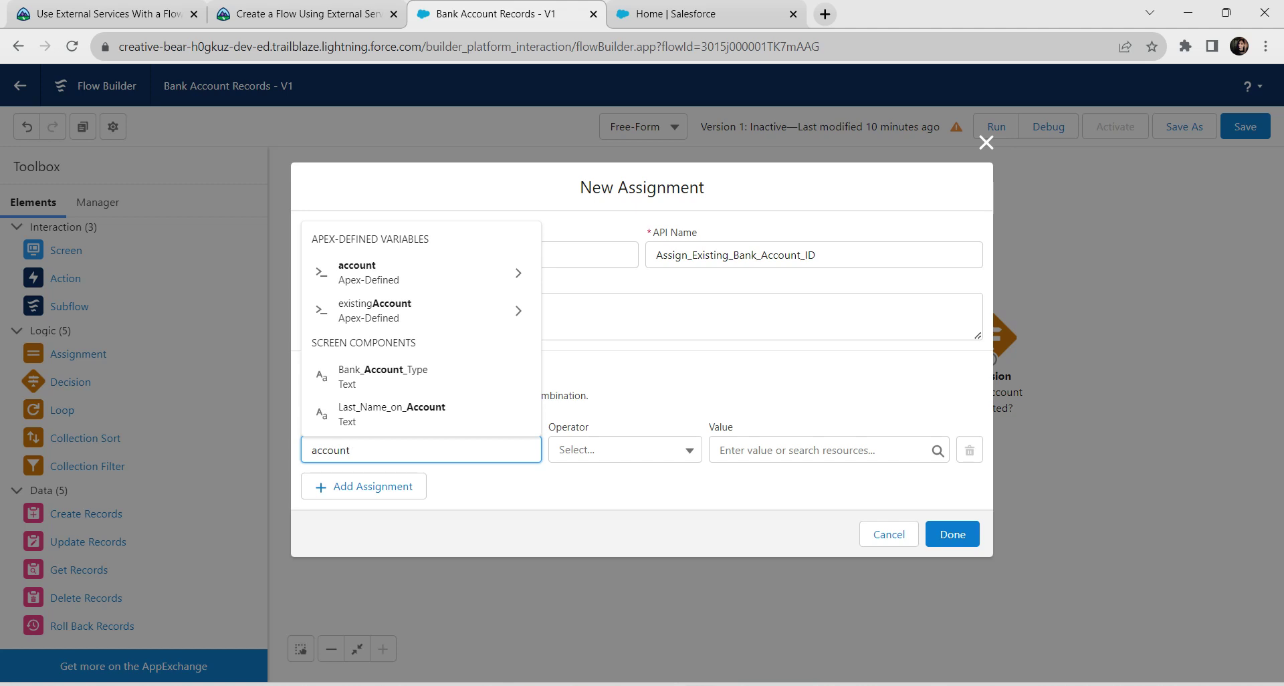
type("id")
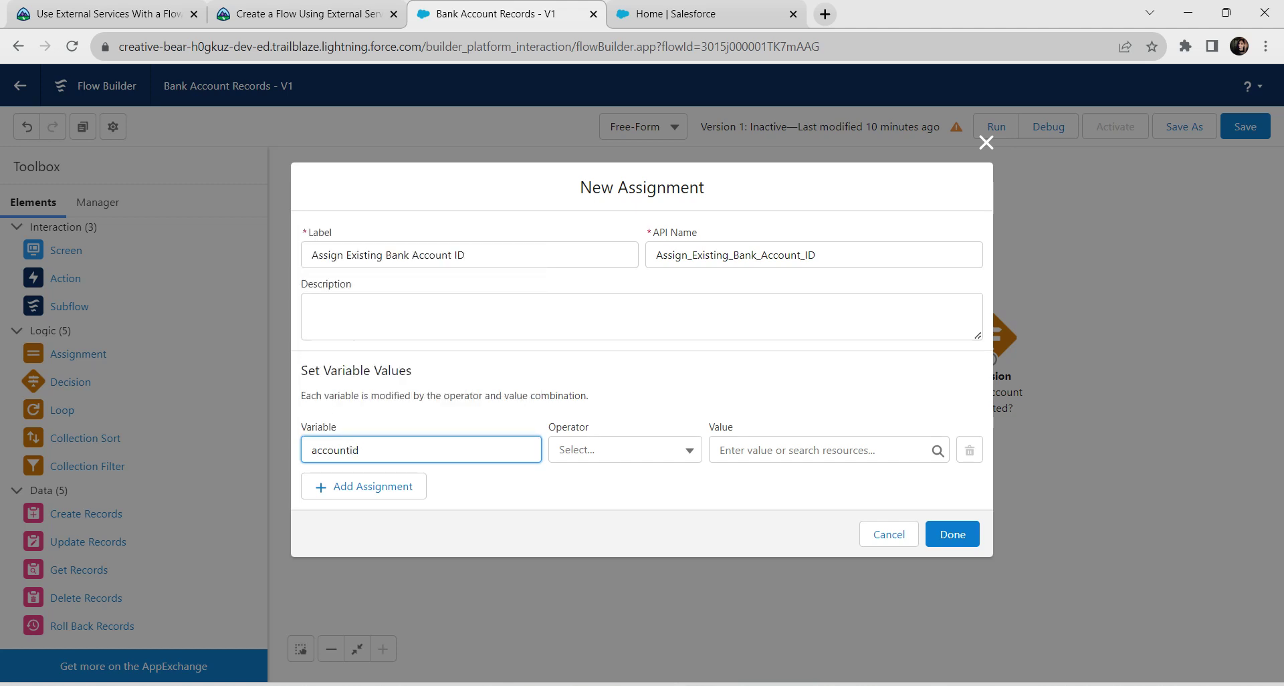
key("BackSpace")
key("BackSpace")
key("BackSpace")
key("BackSpace")
key("BackSpace")
key("BackSpace")
key("BackSpace")
key("BackSpace")
type("d")
key("Delete")
key("Delete")
Step: Choose the id field of the Apex-defined variable account as the assignment's variable, with the operator Equals
key("Down")
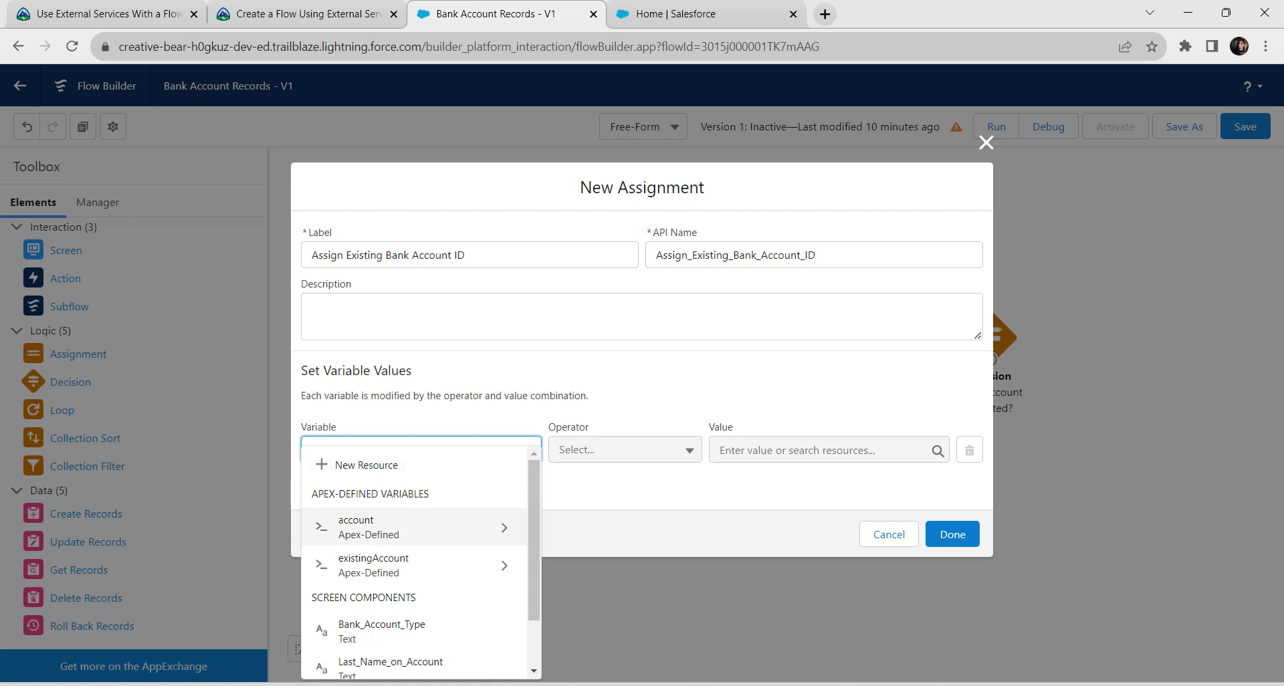
key("Return")
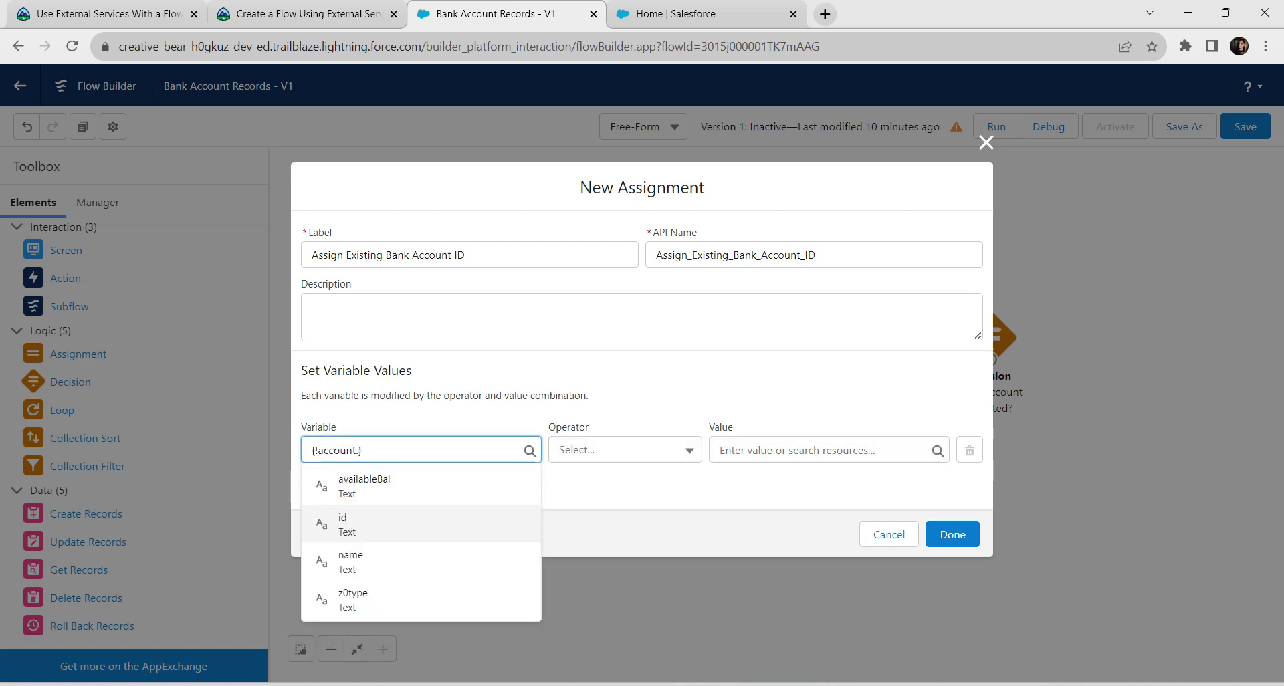
key("Return")
key("Tab")
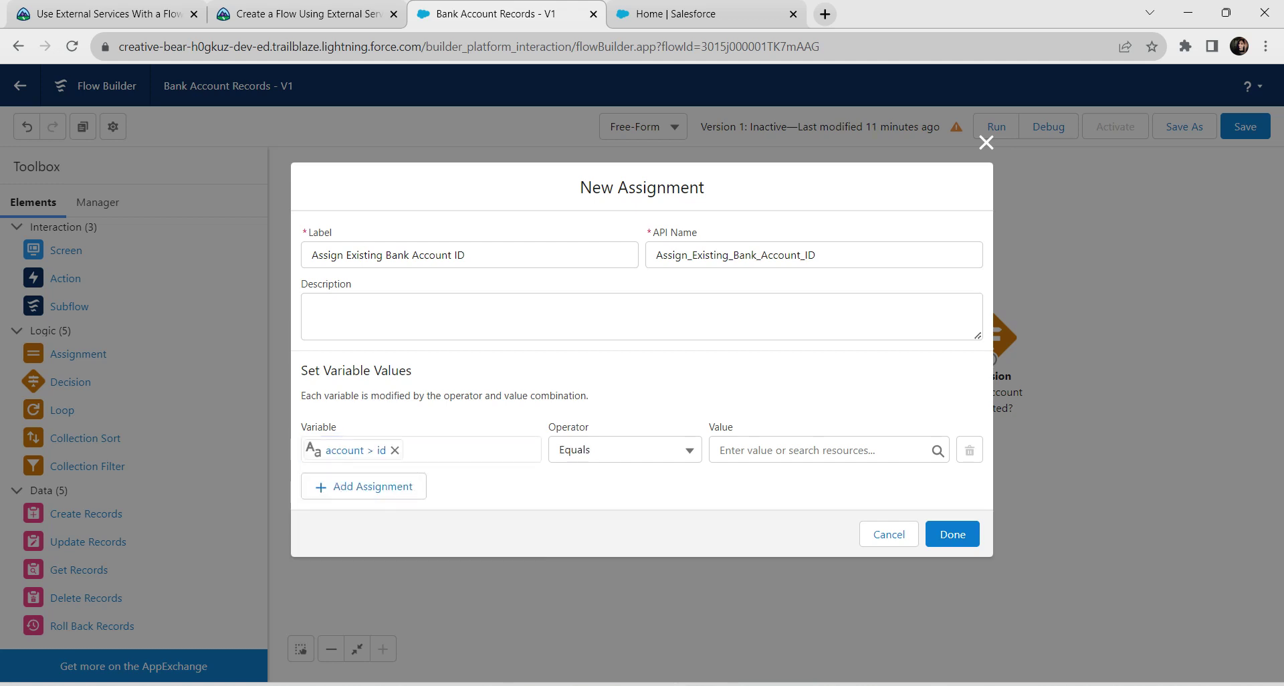
Step: Set the assignment's value to the id field of the Apex-defined variable existingAccount and complete the assignment
left_click(719, 450)
type("ex")
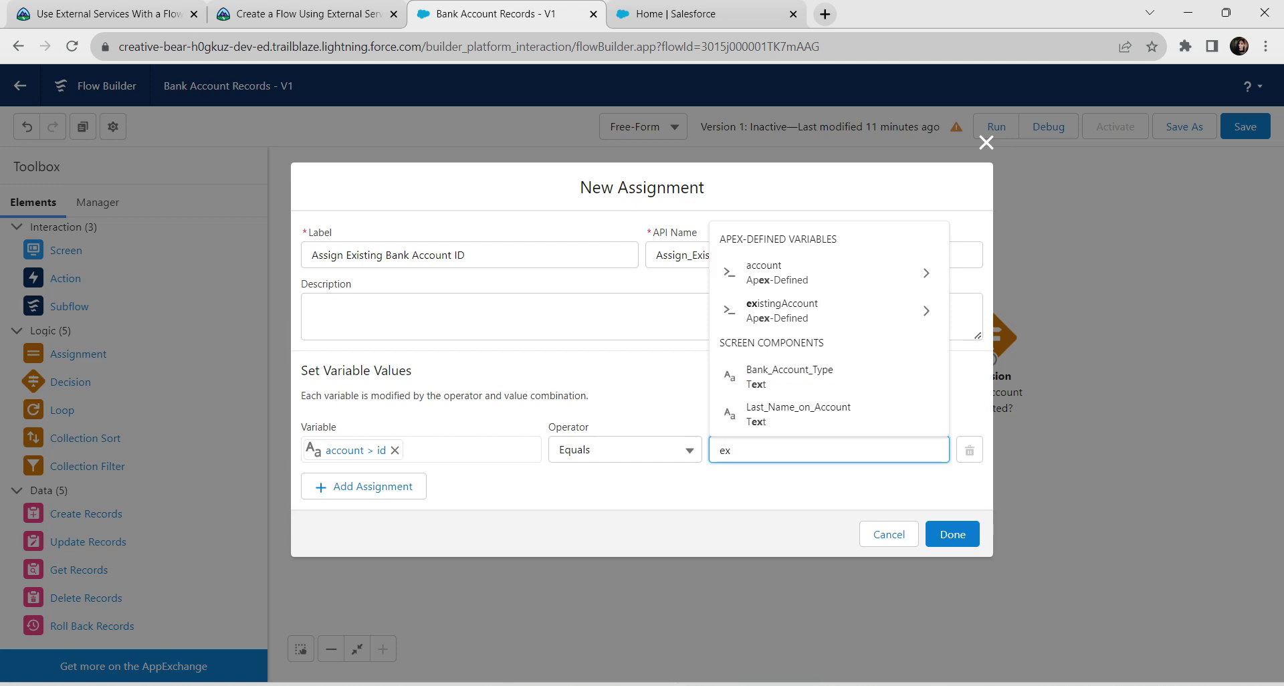
type("ist")
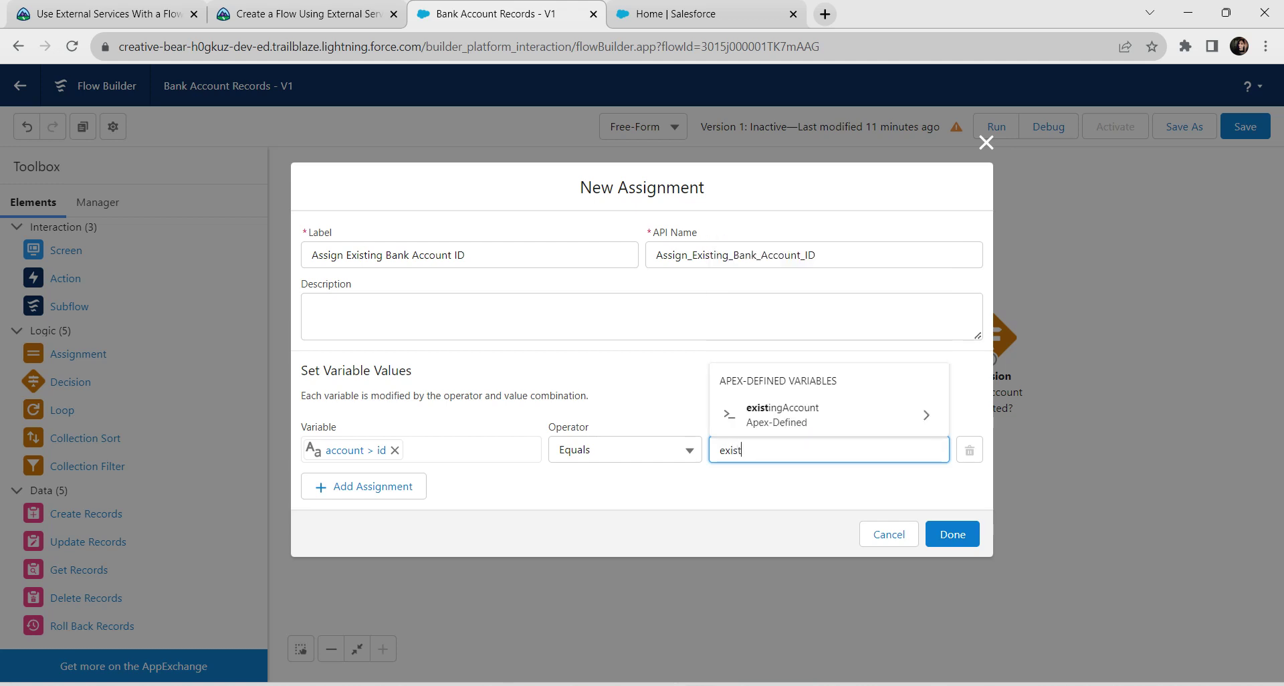
left_click(829, 415)
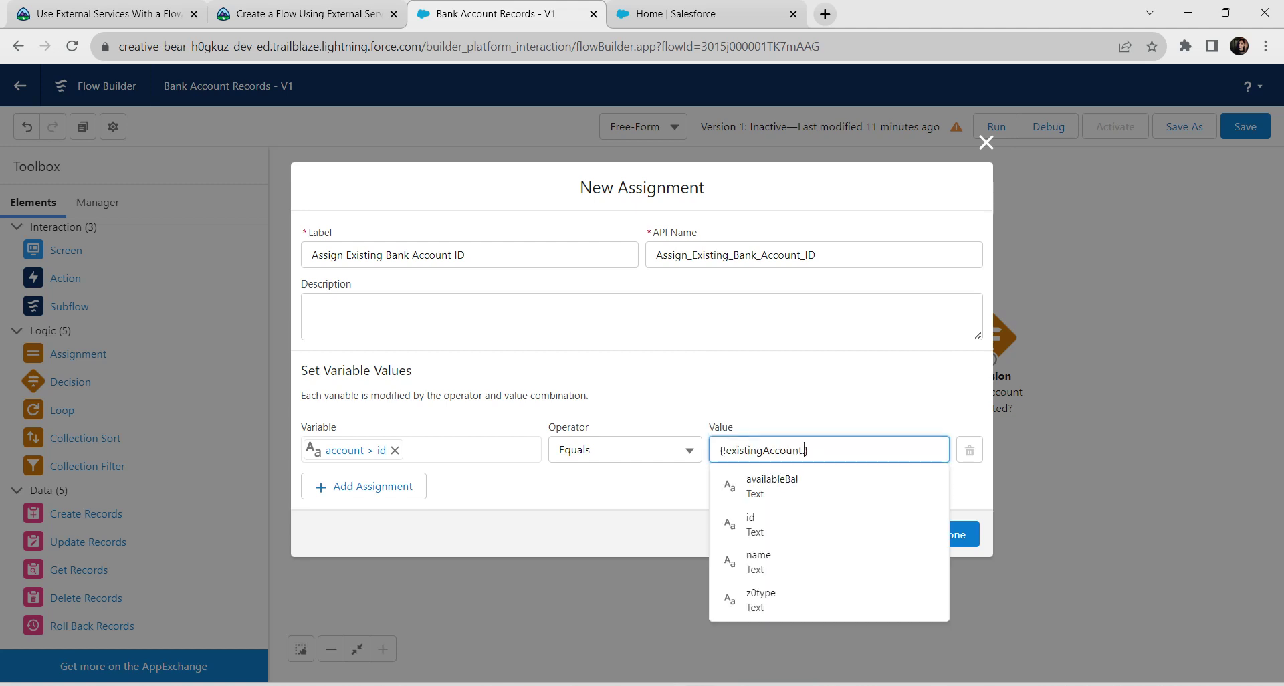
left_click(830, 524)
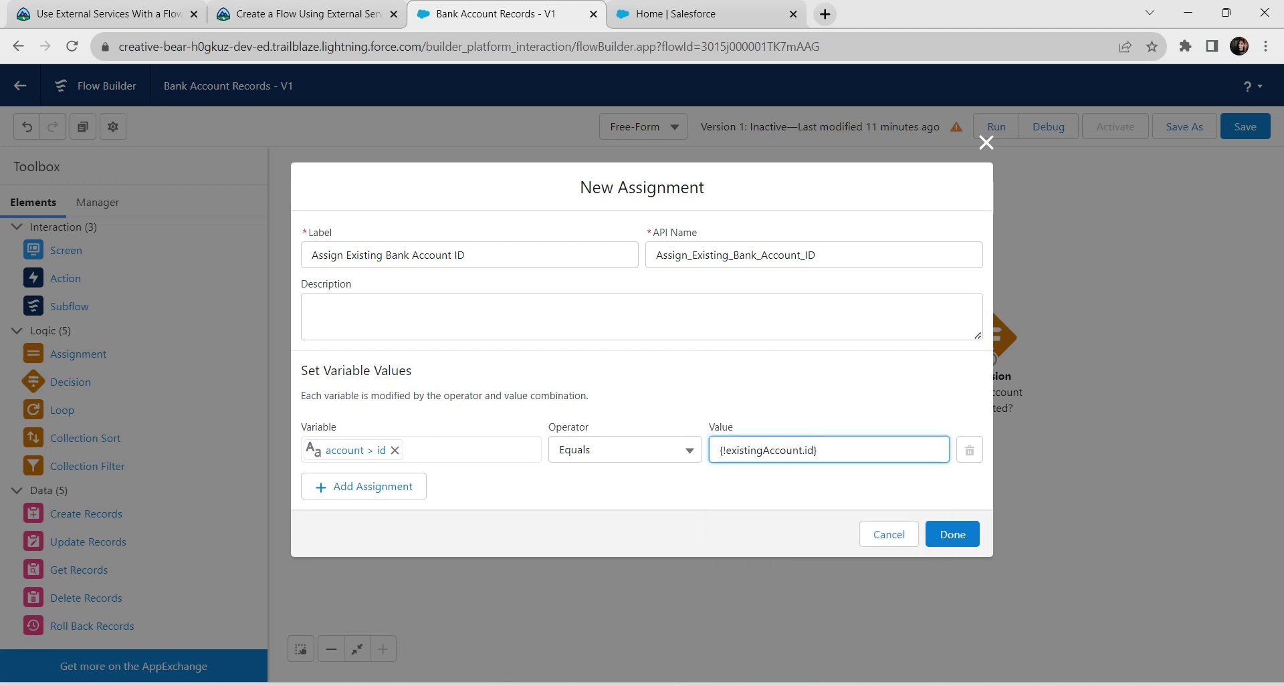
left_click(957, 536)
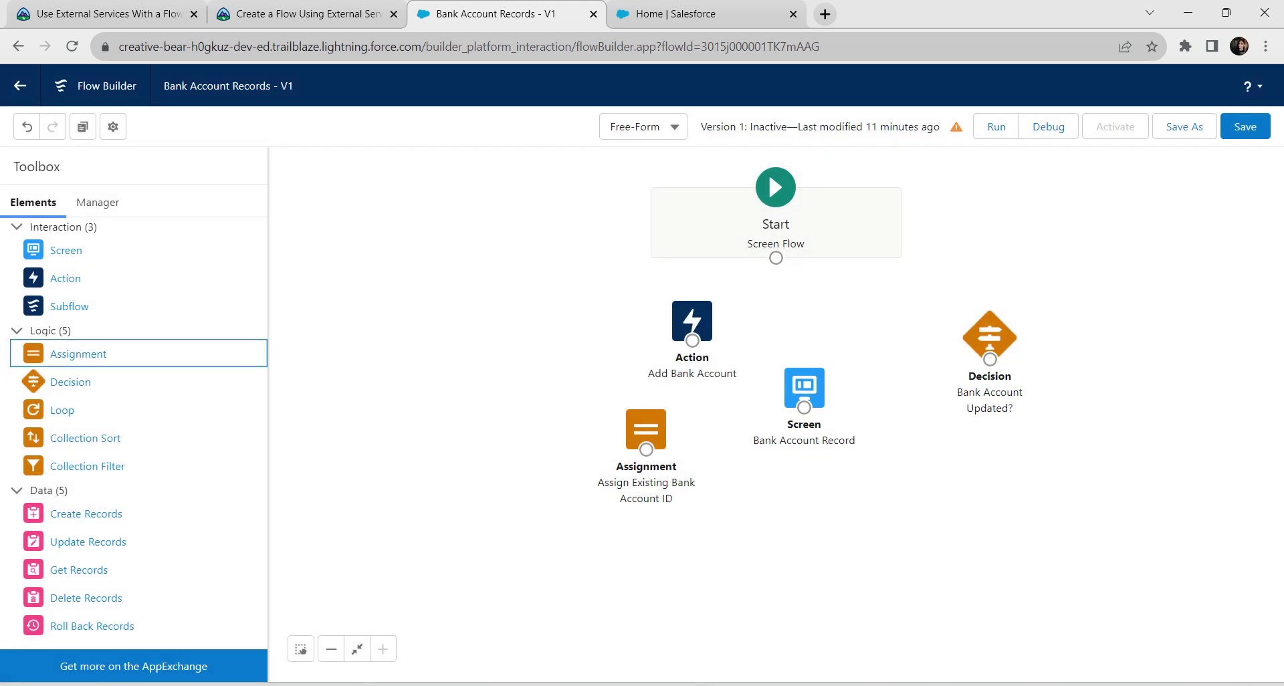
Step: Add an Update Records element labelled Update Salesforce User Record, copied from the Trailhead unit, with API name Update_Salesforce_User_Record
key("alt+Tab")
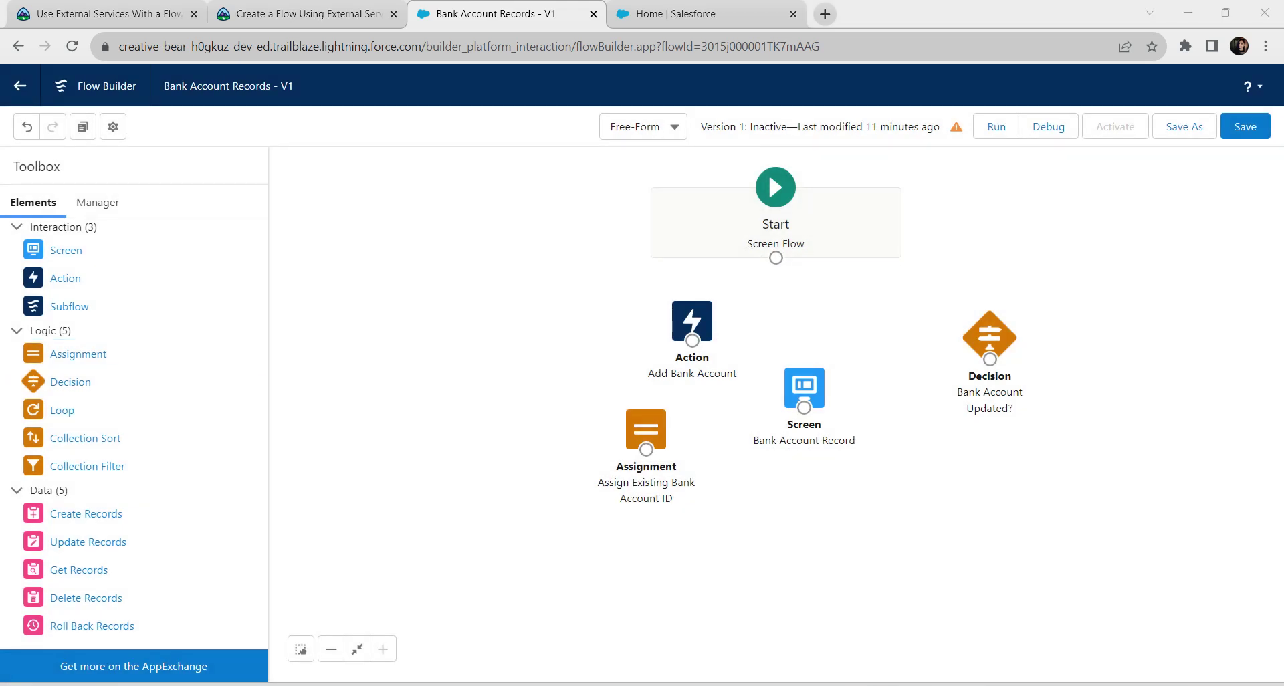
left_click_drag(88, 542, 793, 515)
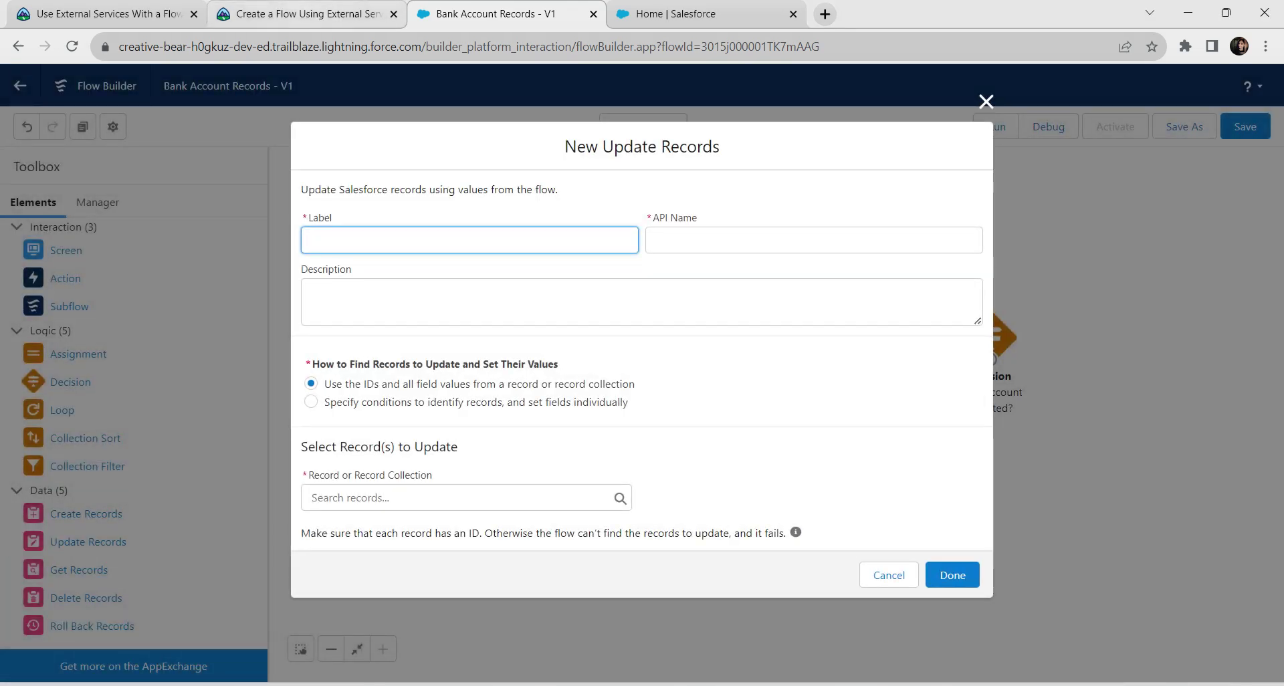
left_click(307, 13)
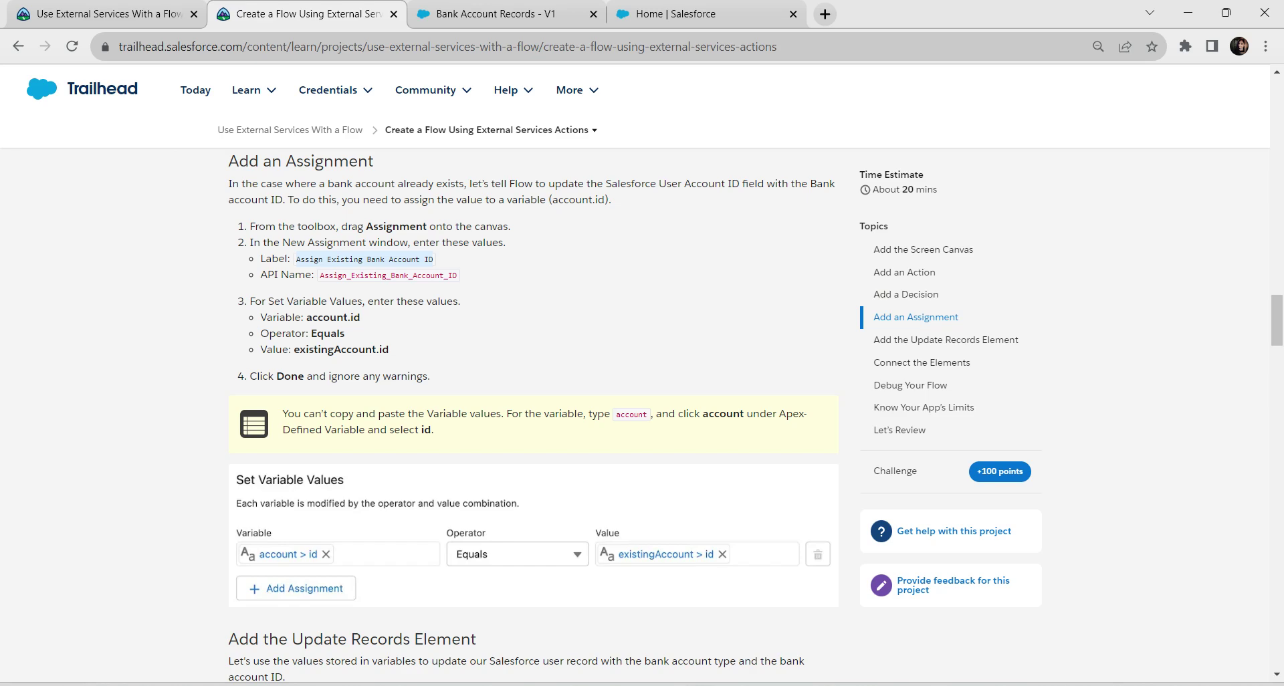
scroll(534, 414, "down", 6)
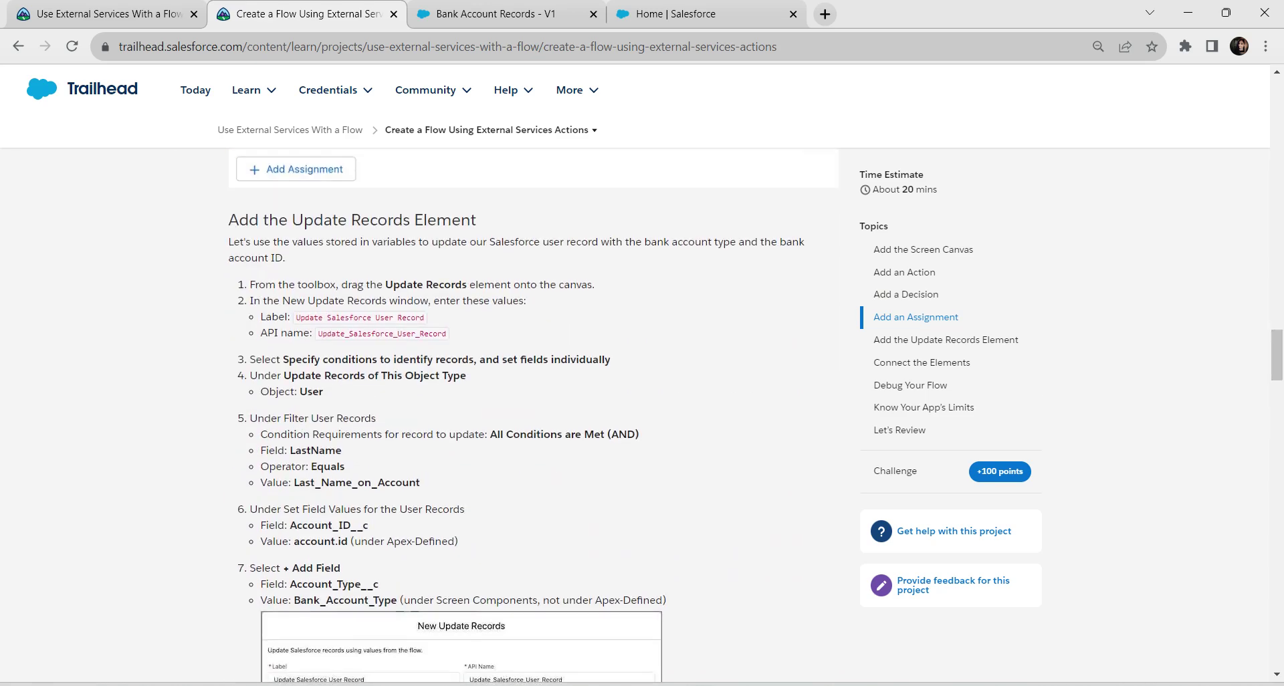
left_click_drag(295, 318, 425, 318)
key("ctrl+c")
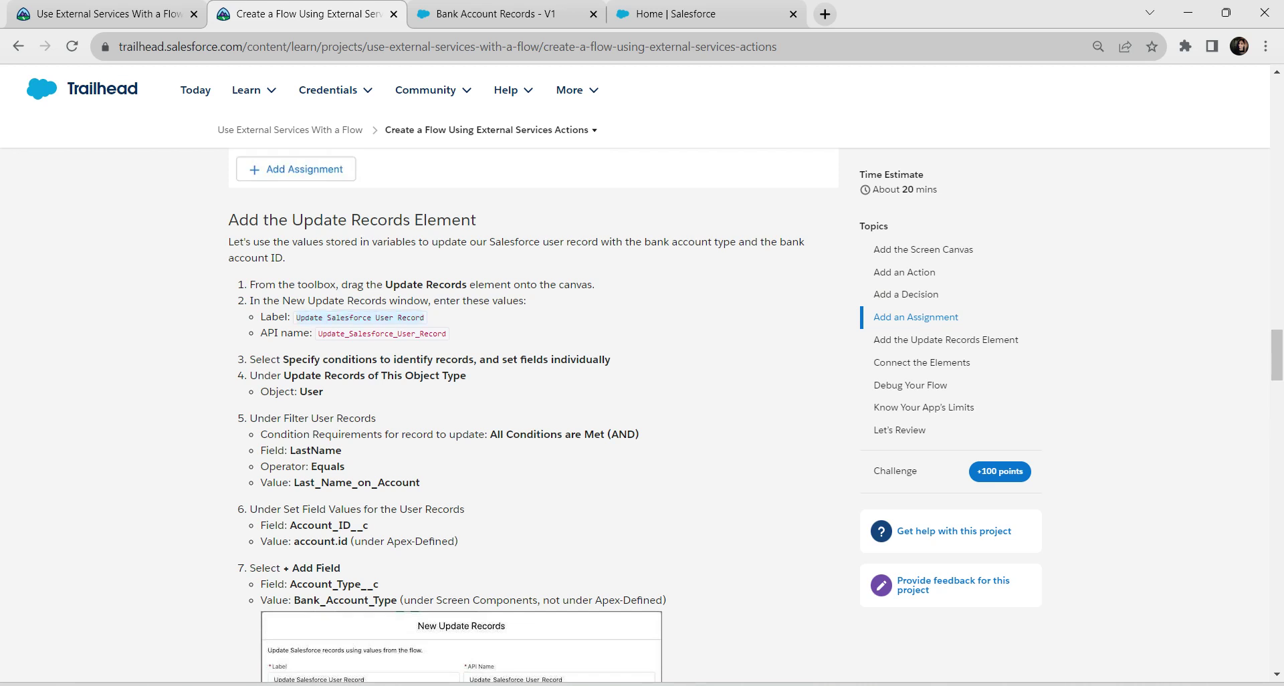
left_click(495, 14)
key("ctrl+v")
left_click(701, 239)
left_click(312, 291)
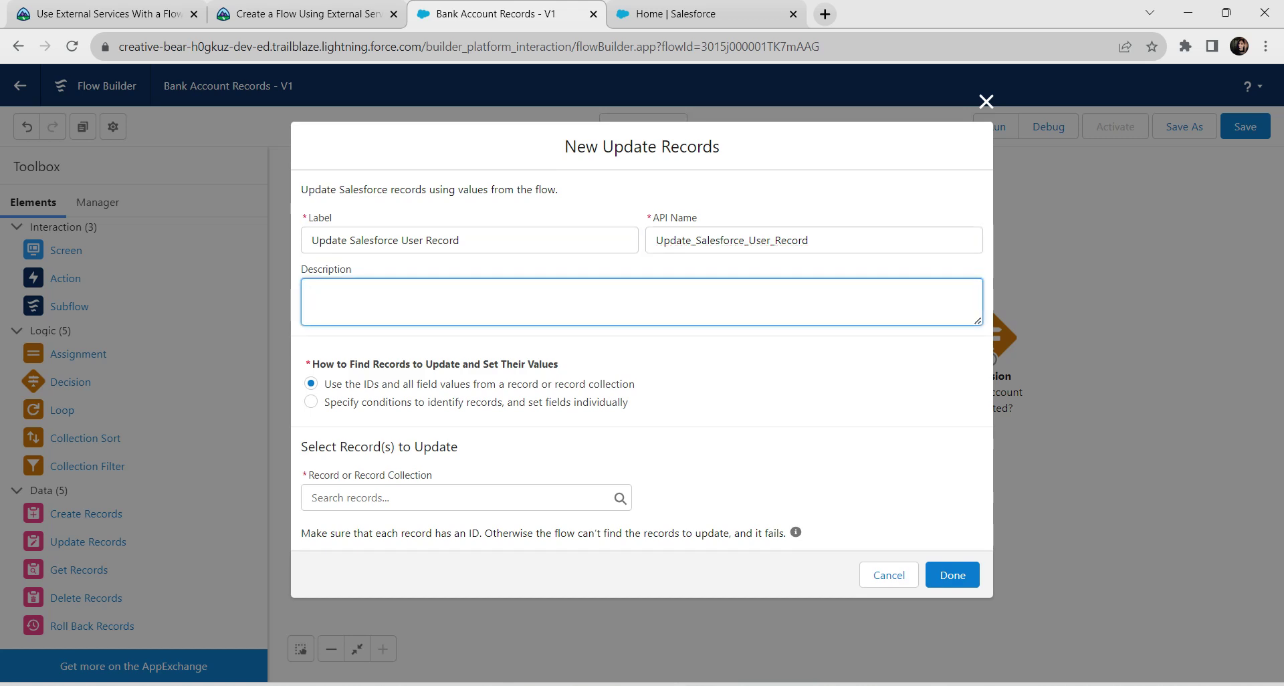
Step: Make the update specify conditions to identify records and set fields individually, with User as the object
left_click(311, 401)
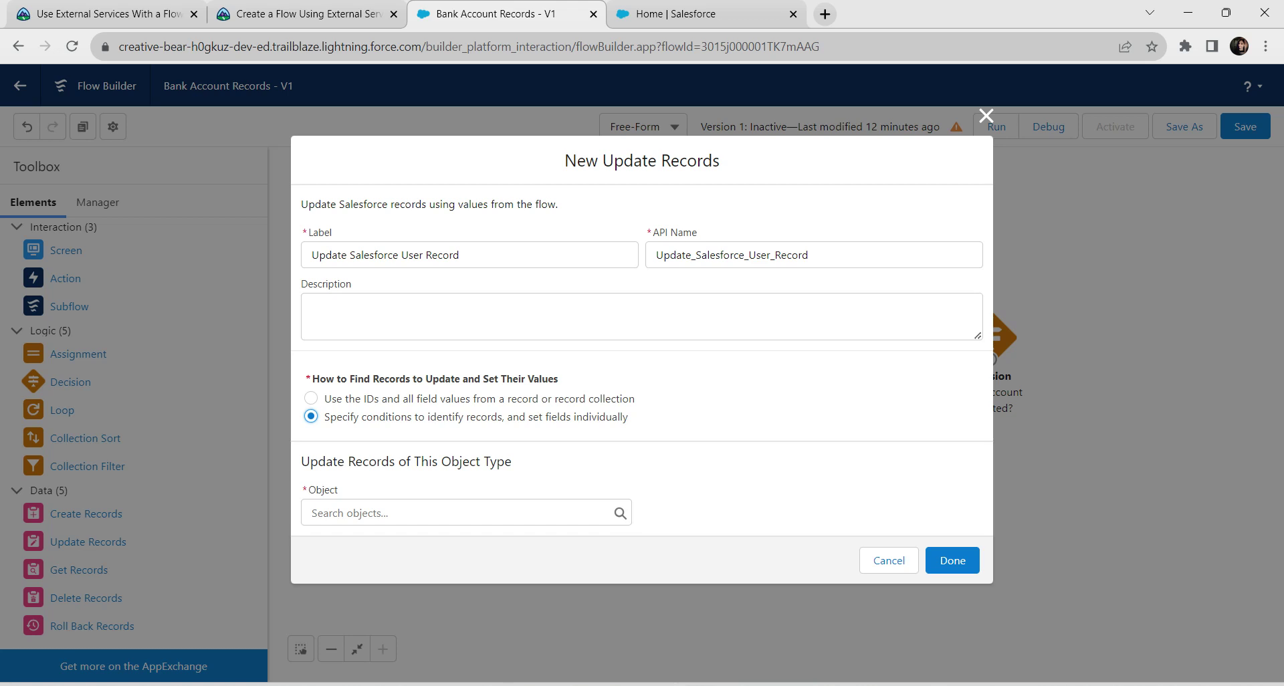
left_click(466, 513)
type("user")
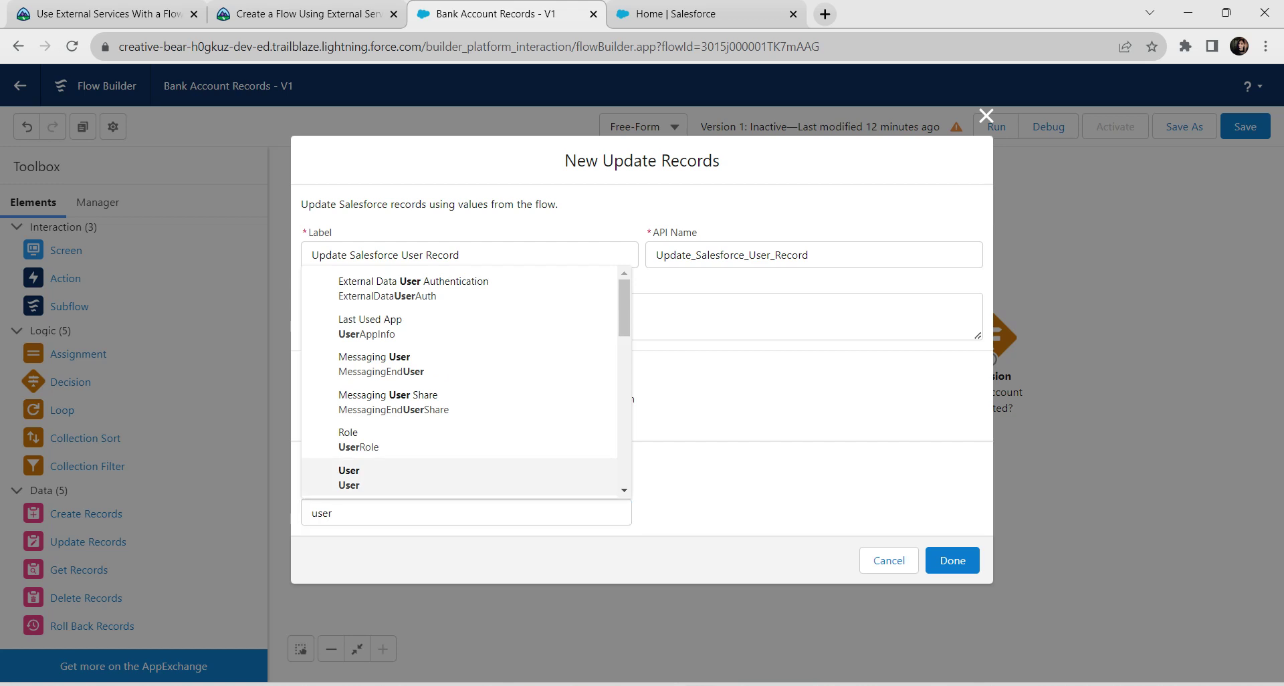
key("Return")
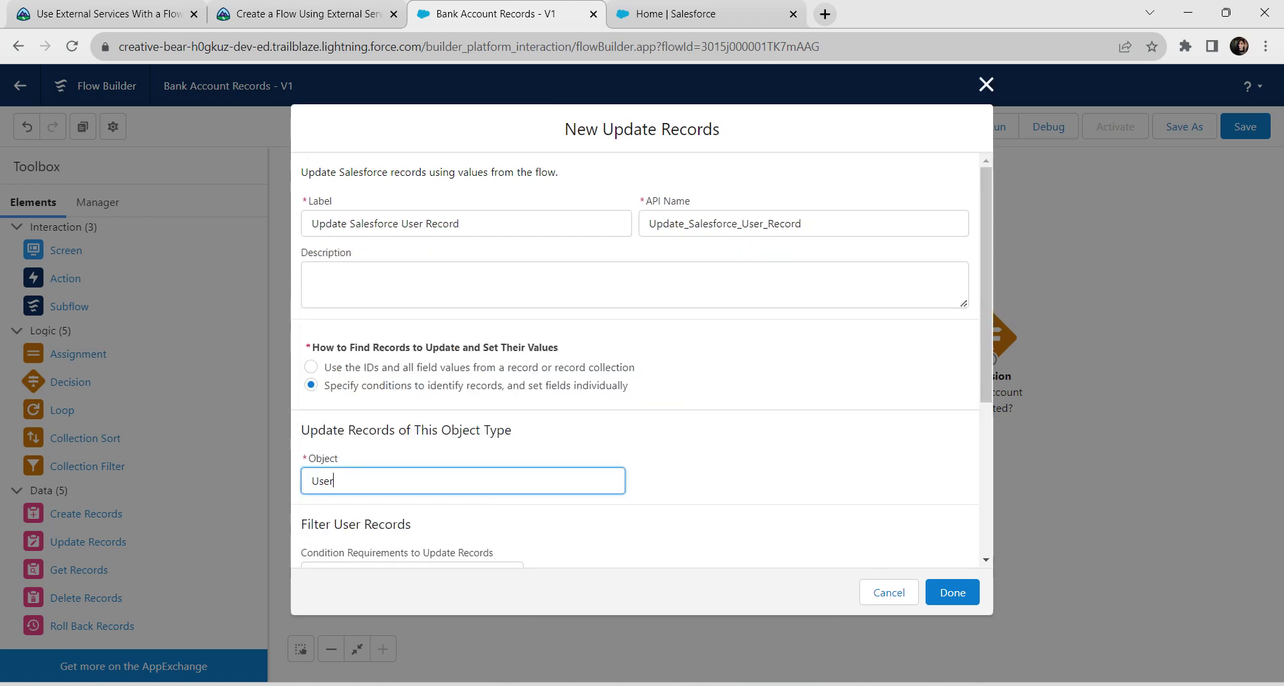
Step: Filter the User records by the condition LastName Equals the screen component Last_Name_on_Account
left_click_drag(986, 284, 986, 396)
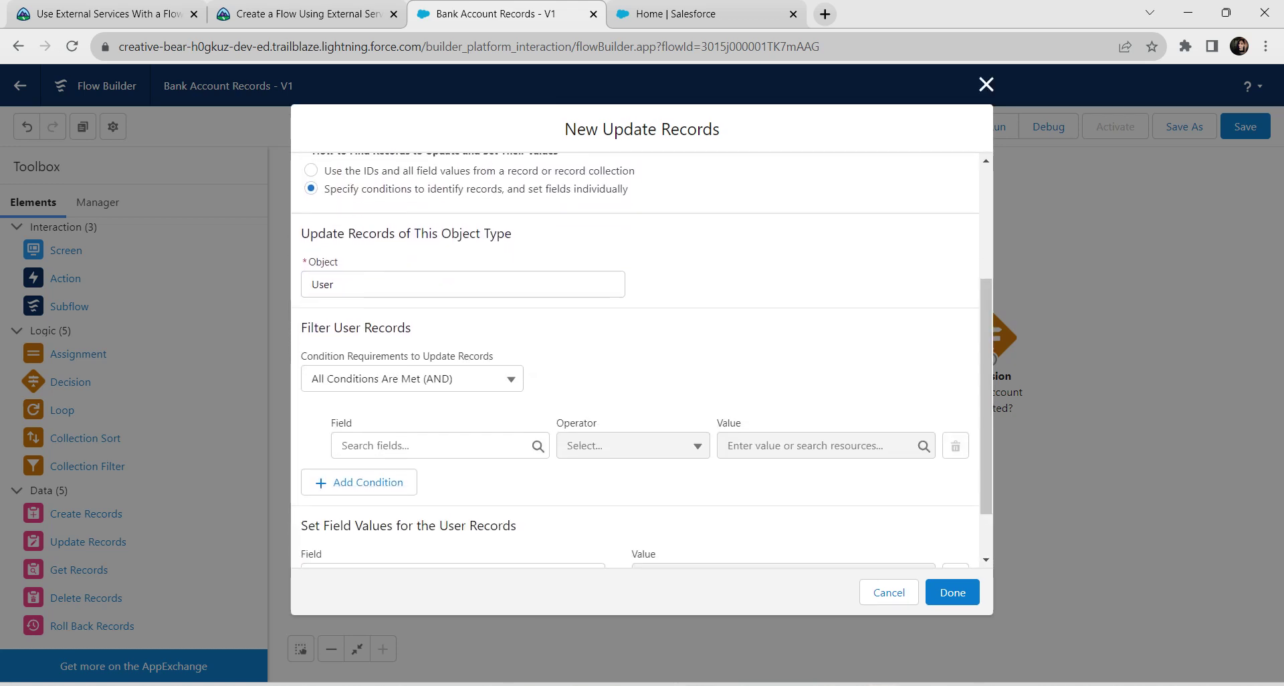
left_click(439, 445)
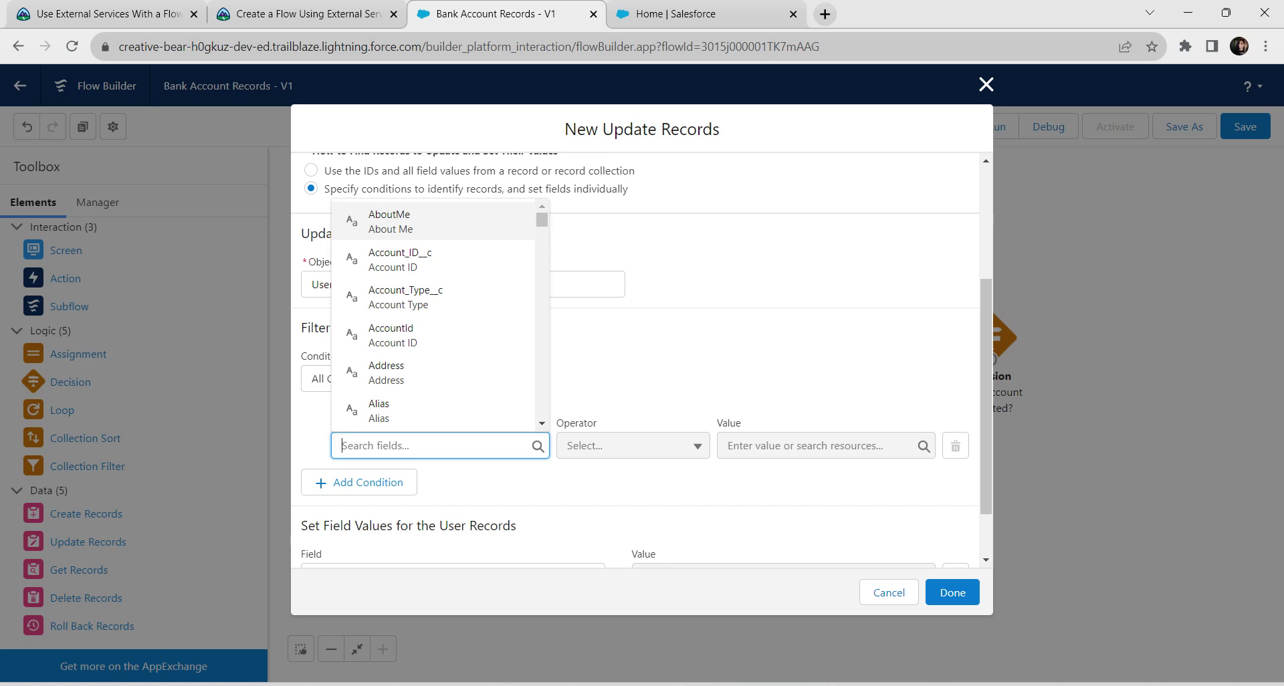
type("last")
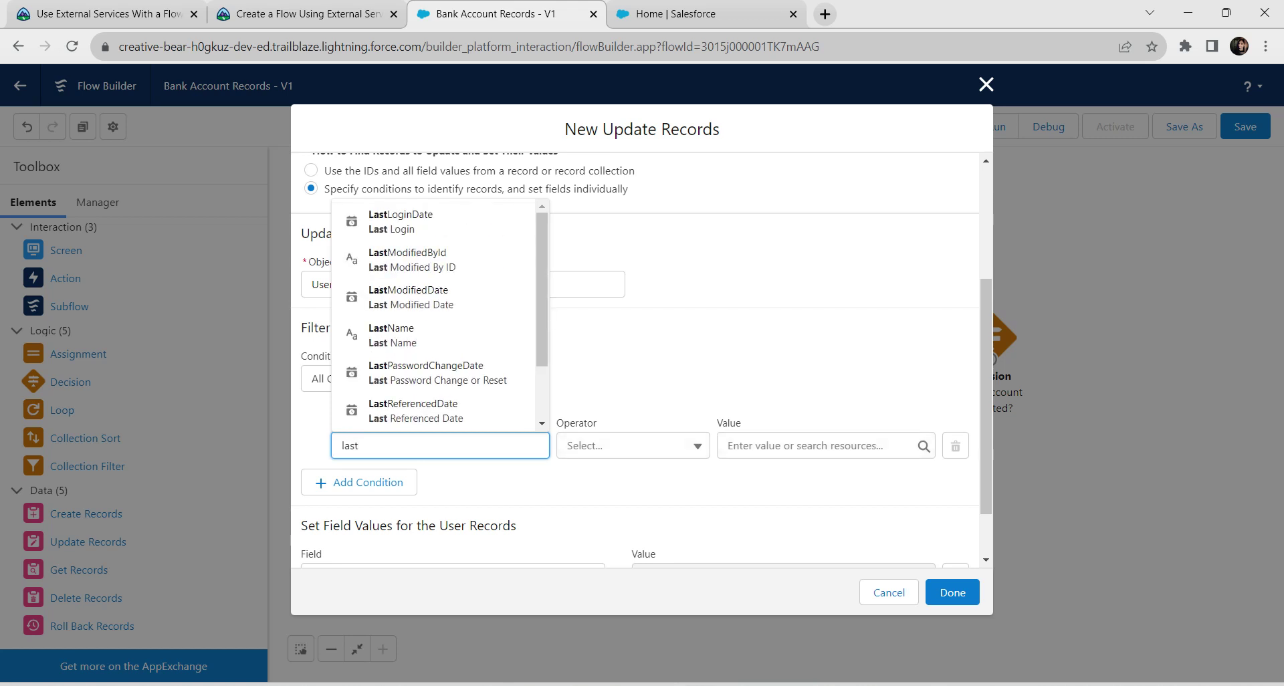
left_click(392, 335)
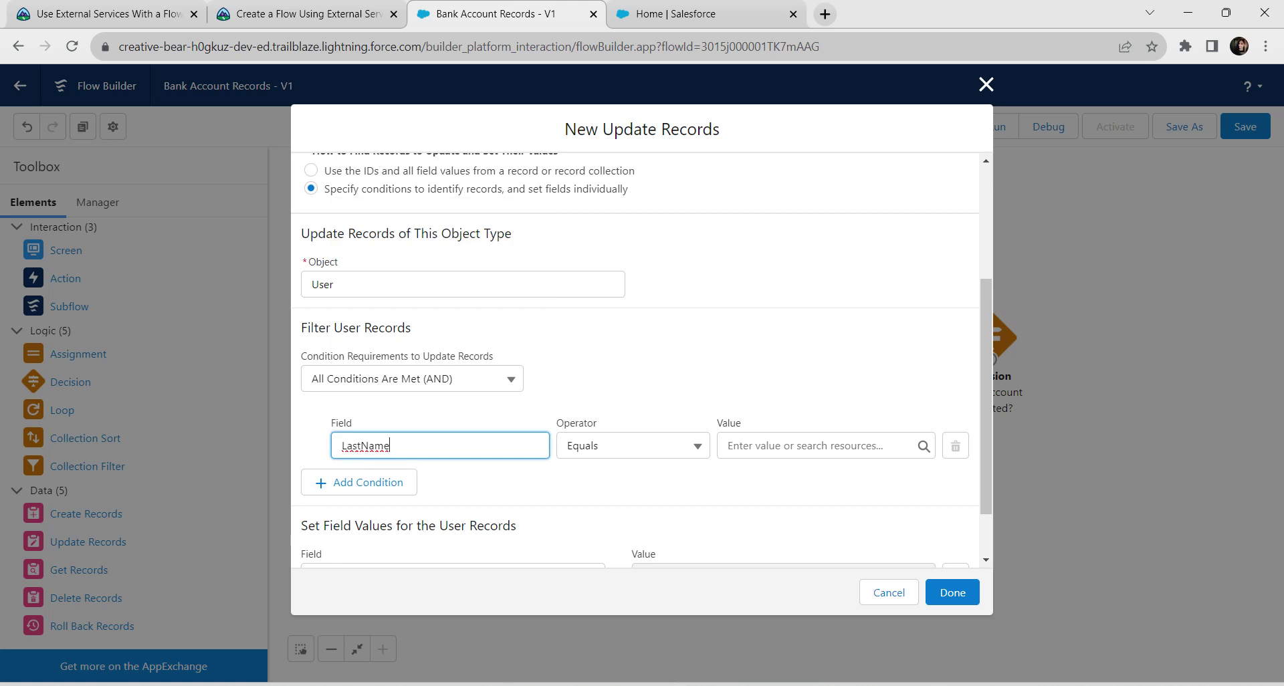
left_click(804, 445)
type("last")
key("Down")
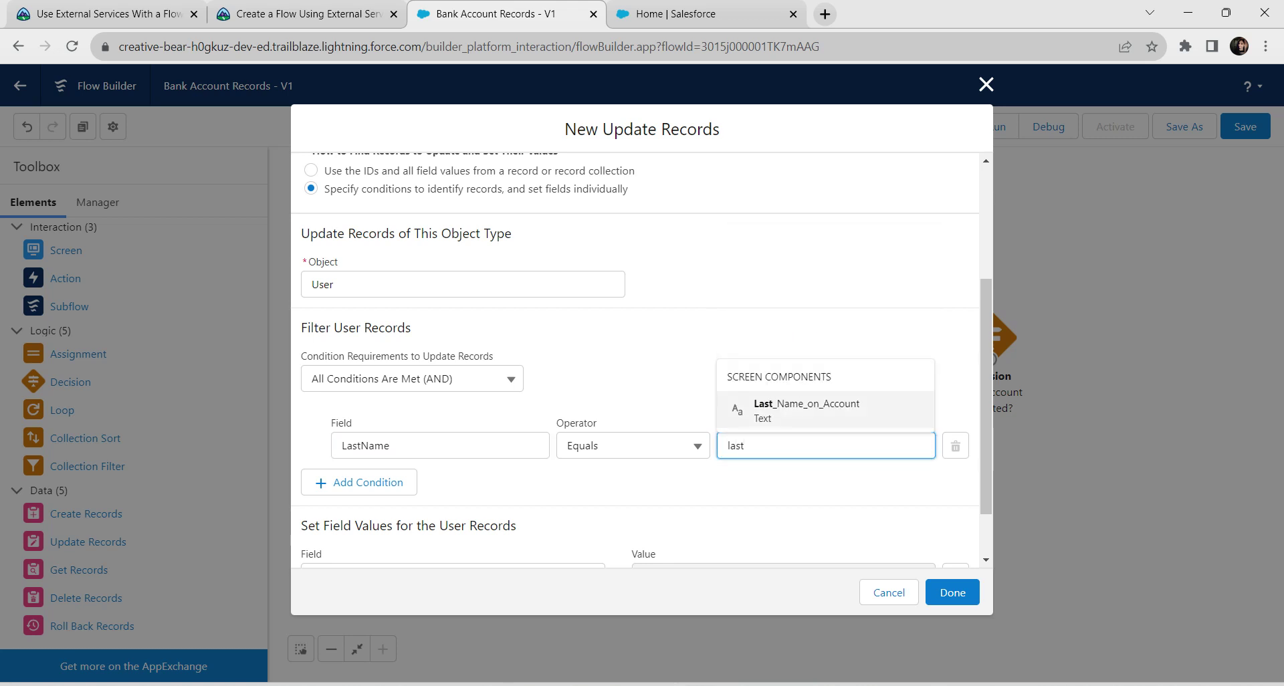
key("Return")
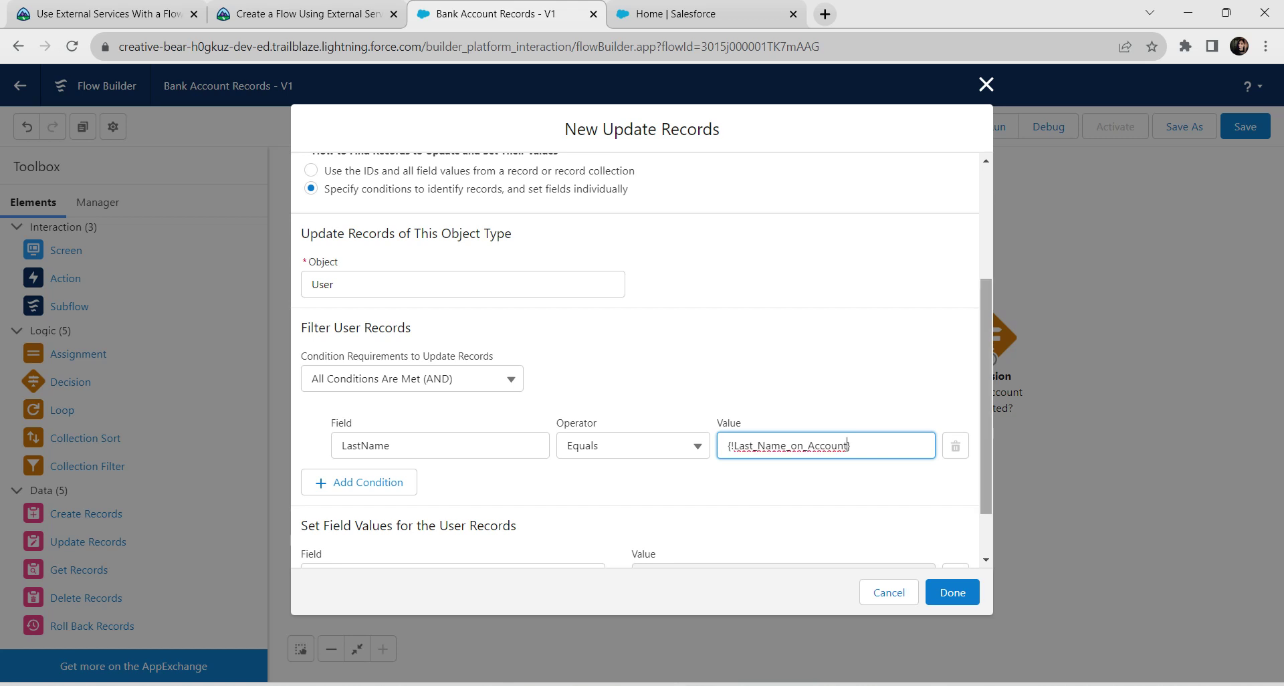
Step: Set the User field Account_ID__c to the id field of the Apex-defined variable account
left_click_drag(985, 397, 985, 436)
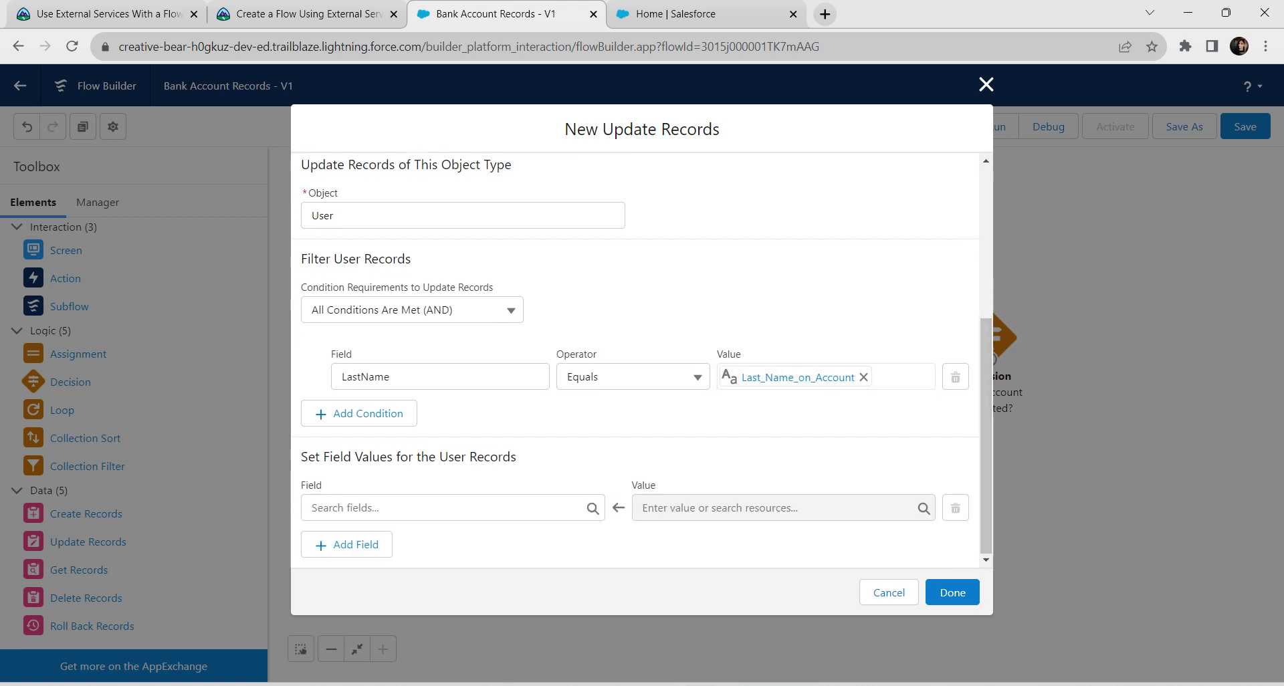
left_click(444, 508)
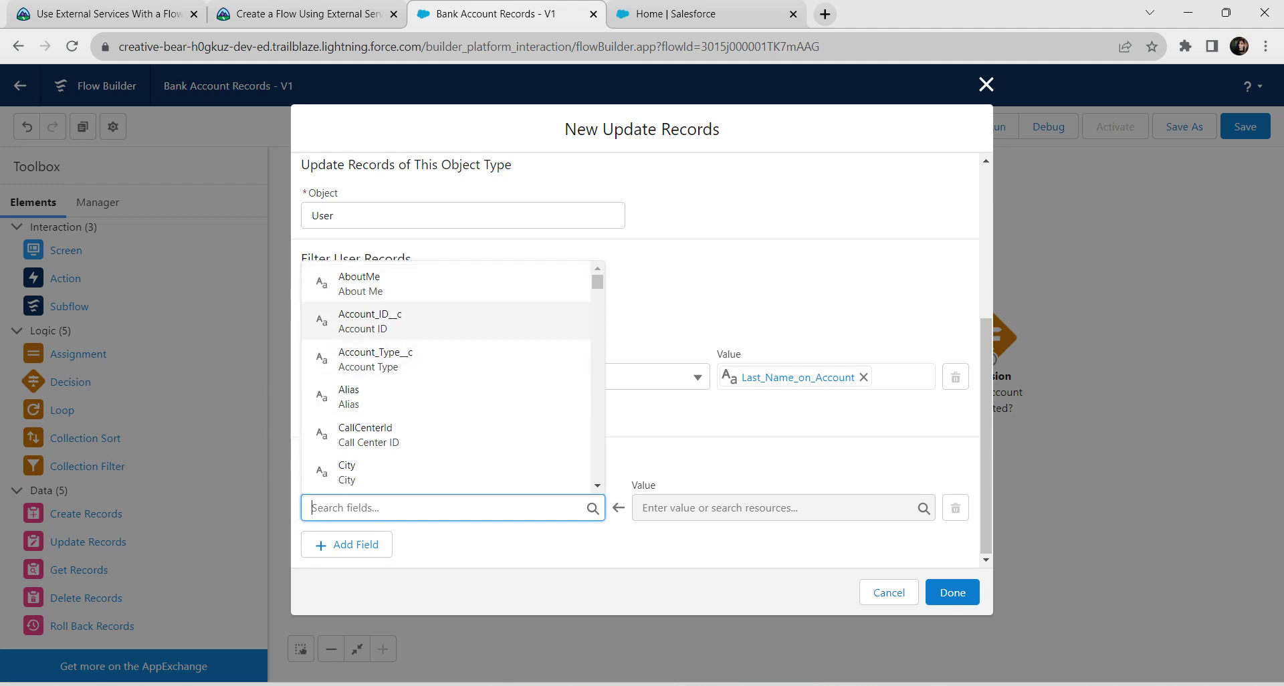
left_click(370, 321)
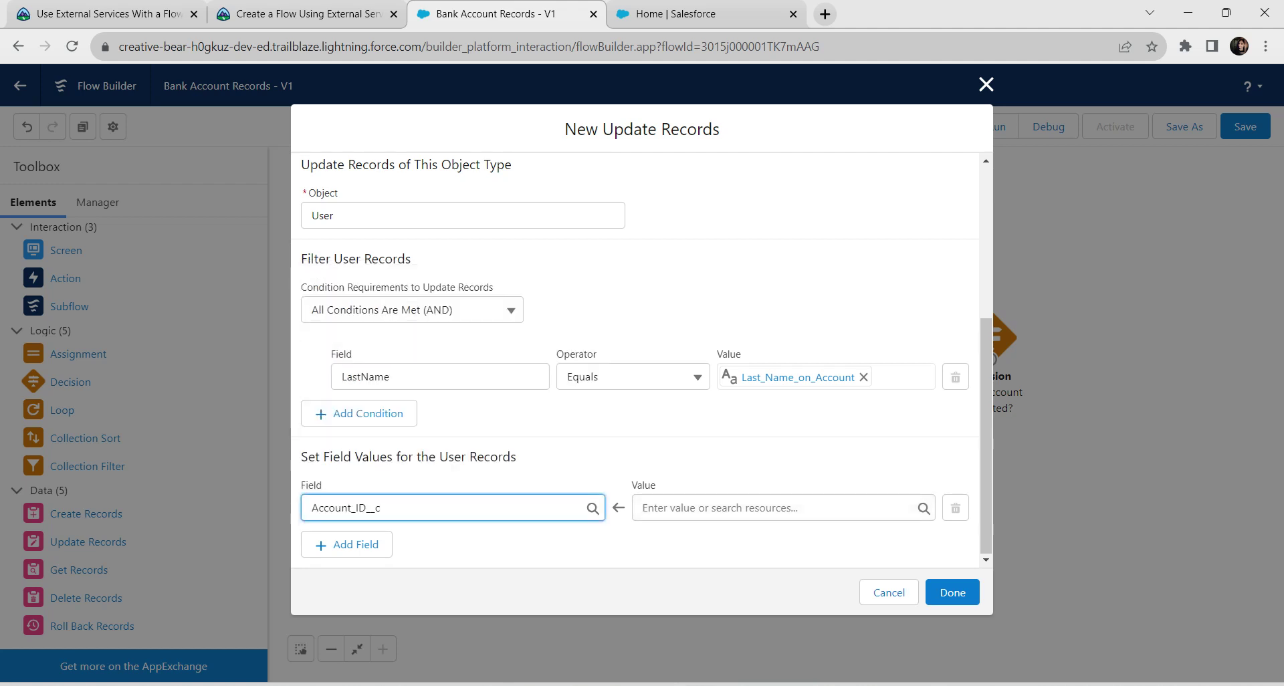
left_click(783, 508)
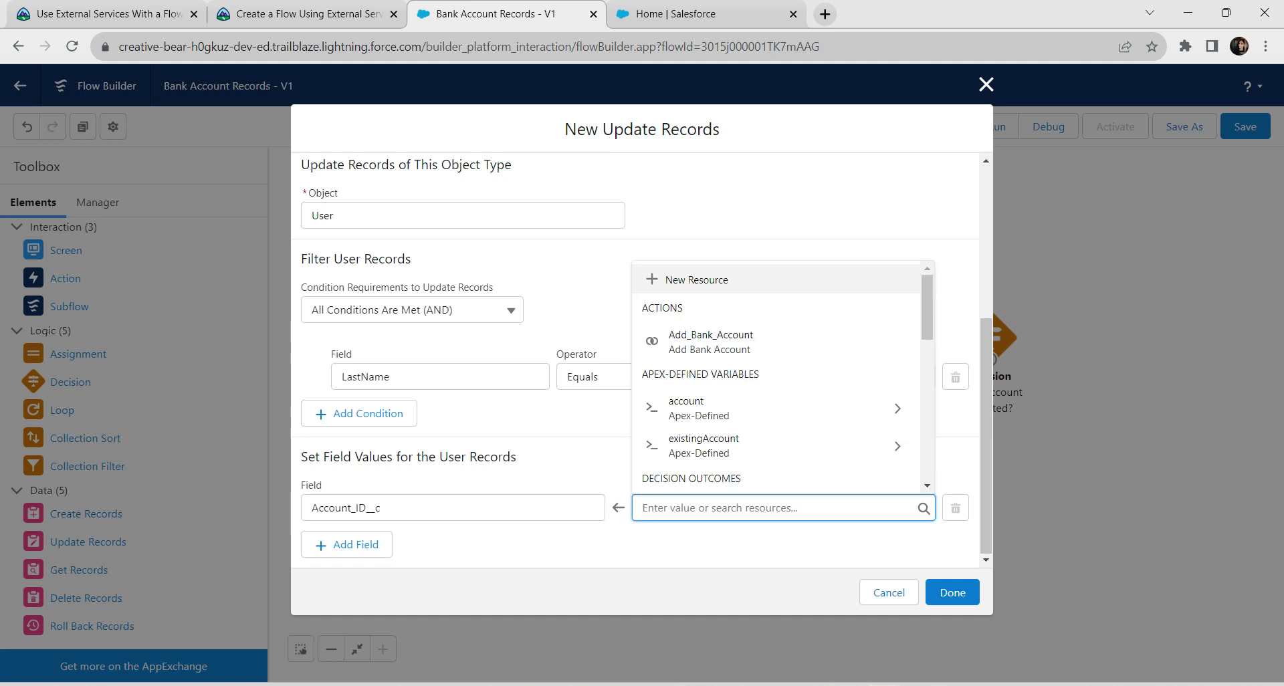
key("alt+Tab")
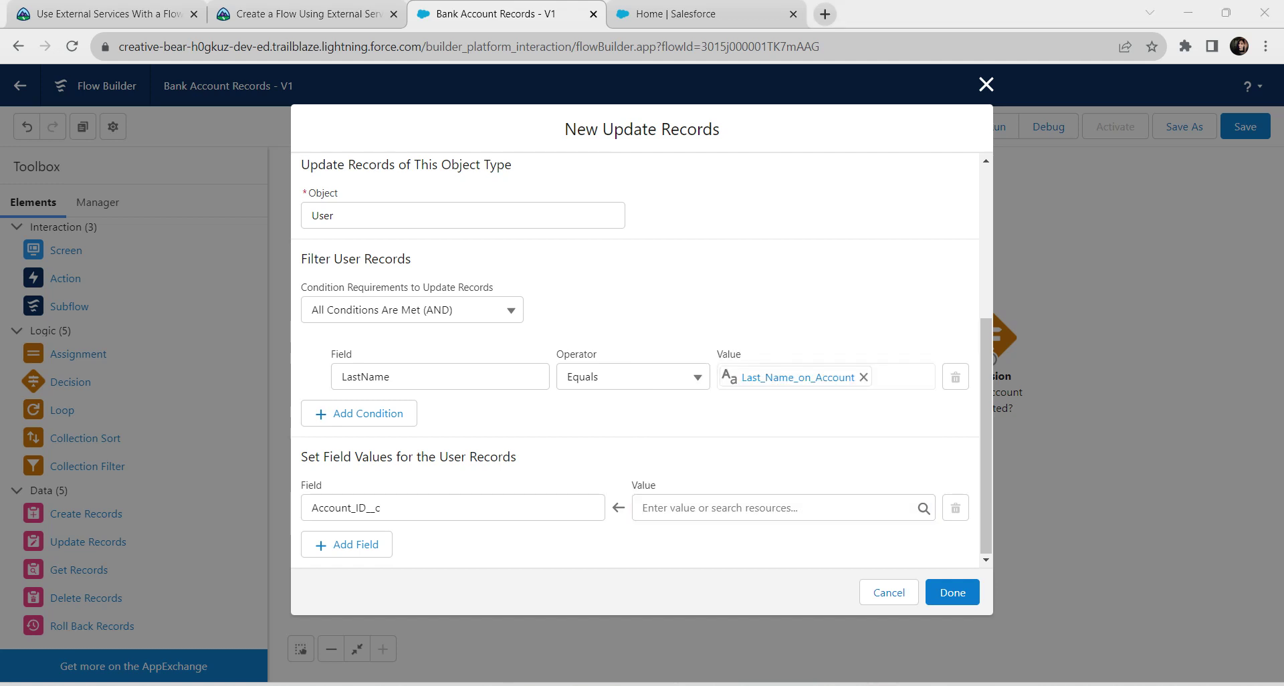
key("alt+Tab")
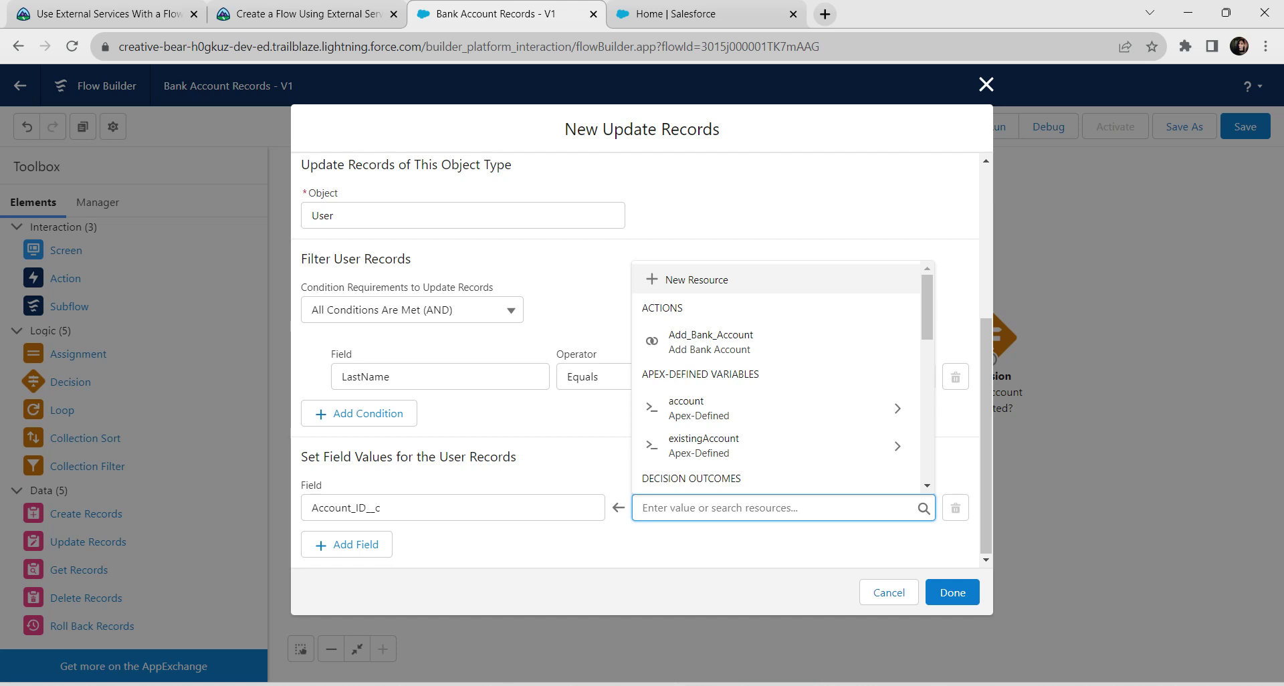
type("account.}")
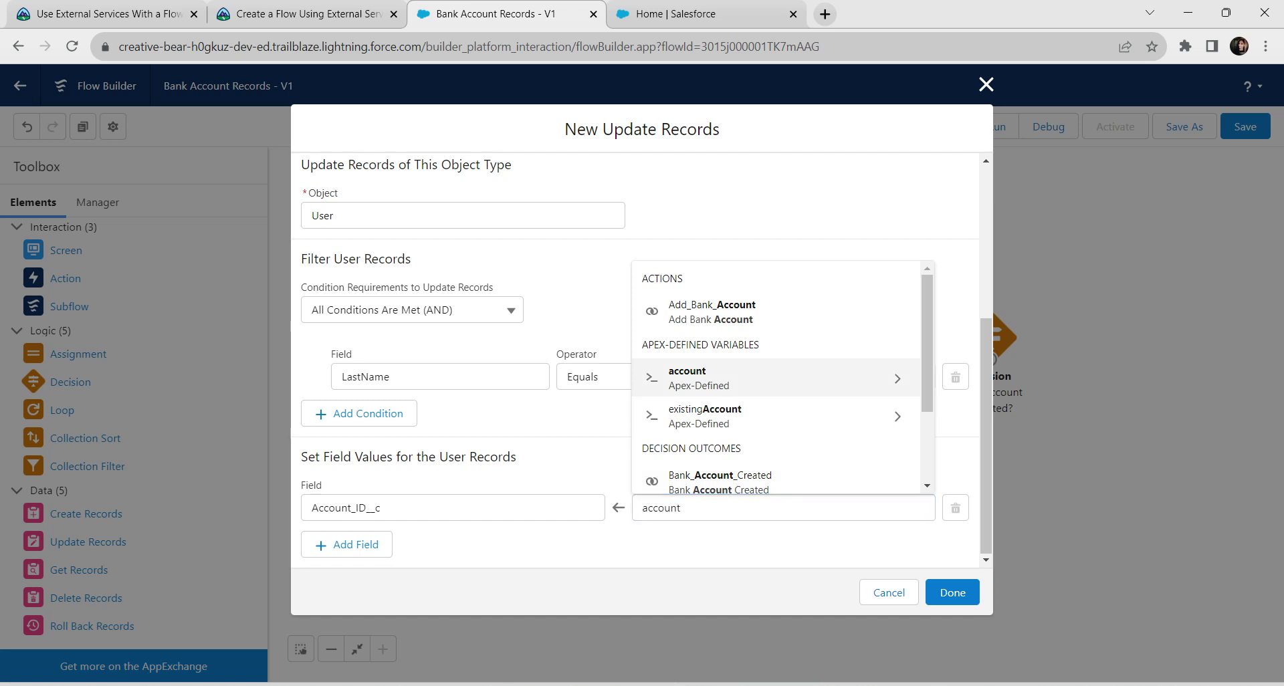
left_click(735, 378)
left_click(676, 581)
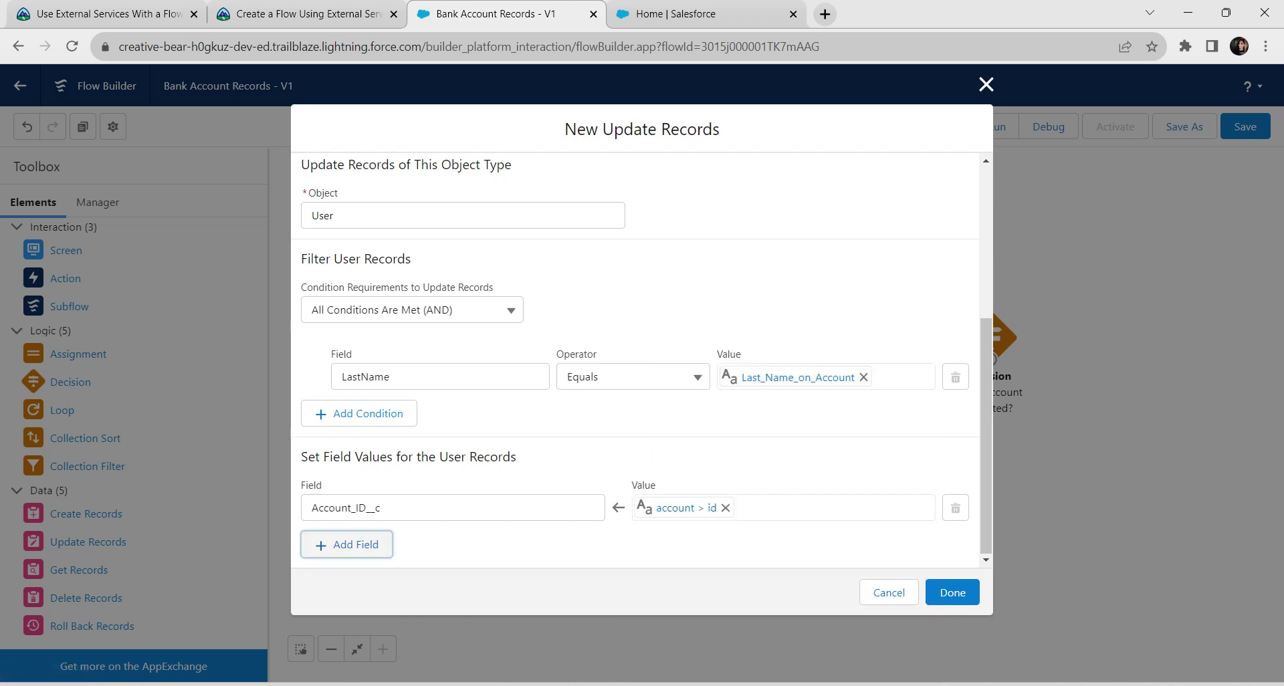
Step: Add a second field value setting Account_Type__c to the screen component Bank_Account_Type and complete the Update Records element
left_click(346, 544)
left_click(452, 561)
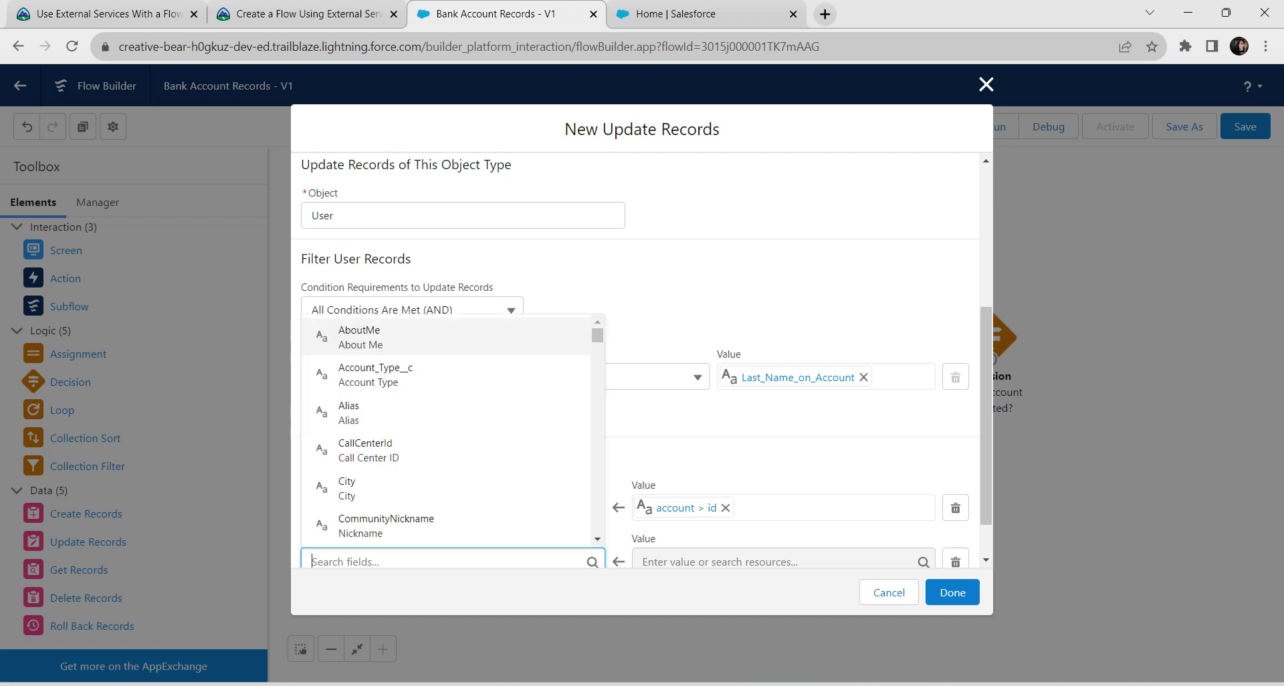
type("a")
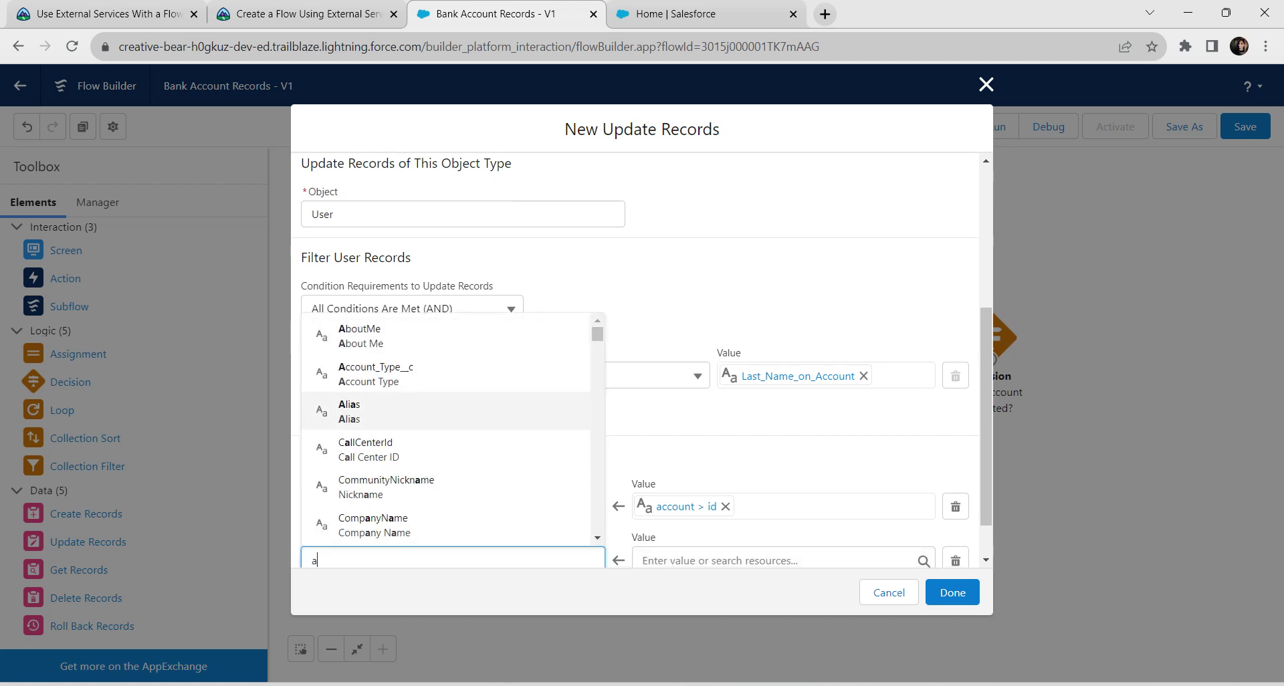
left_click(376, 374)
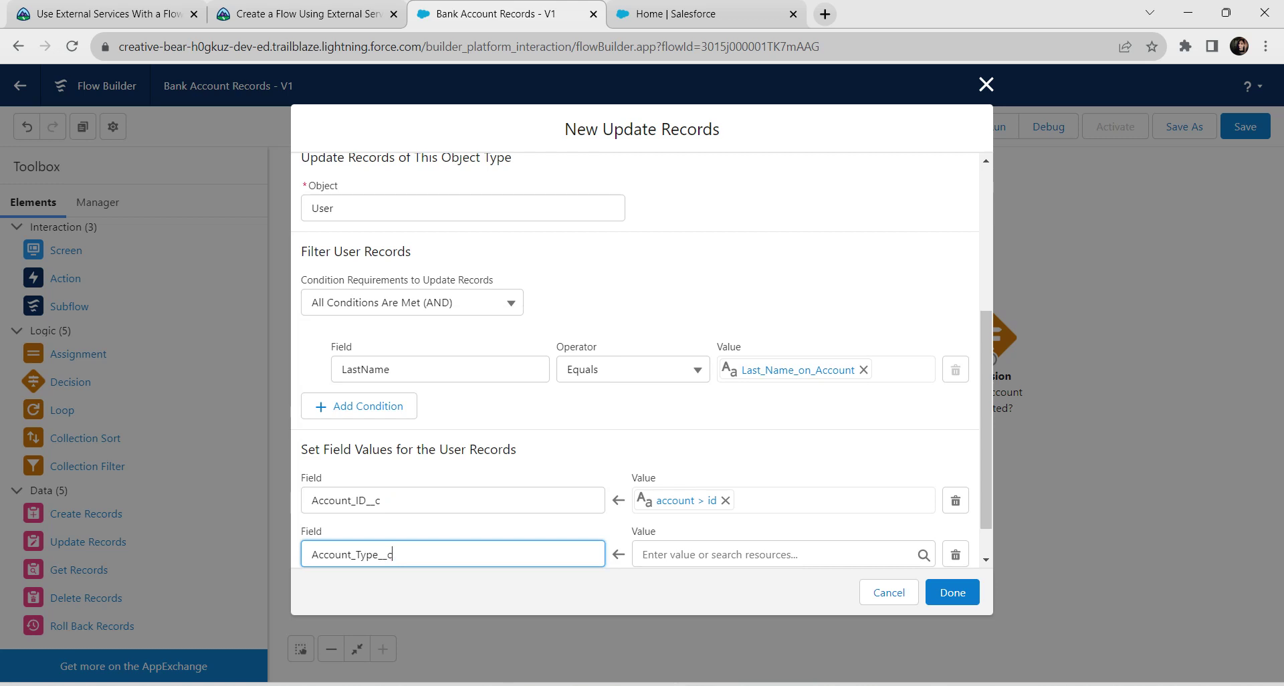
left_click(776, 555)
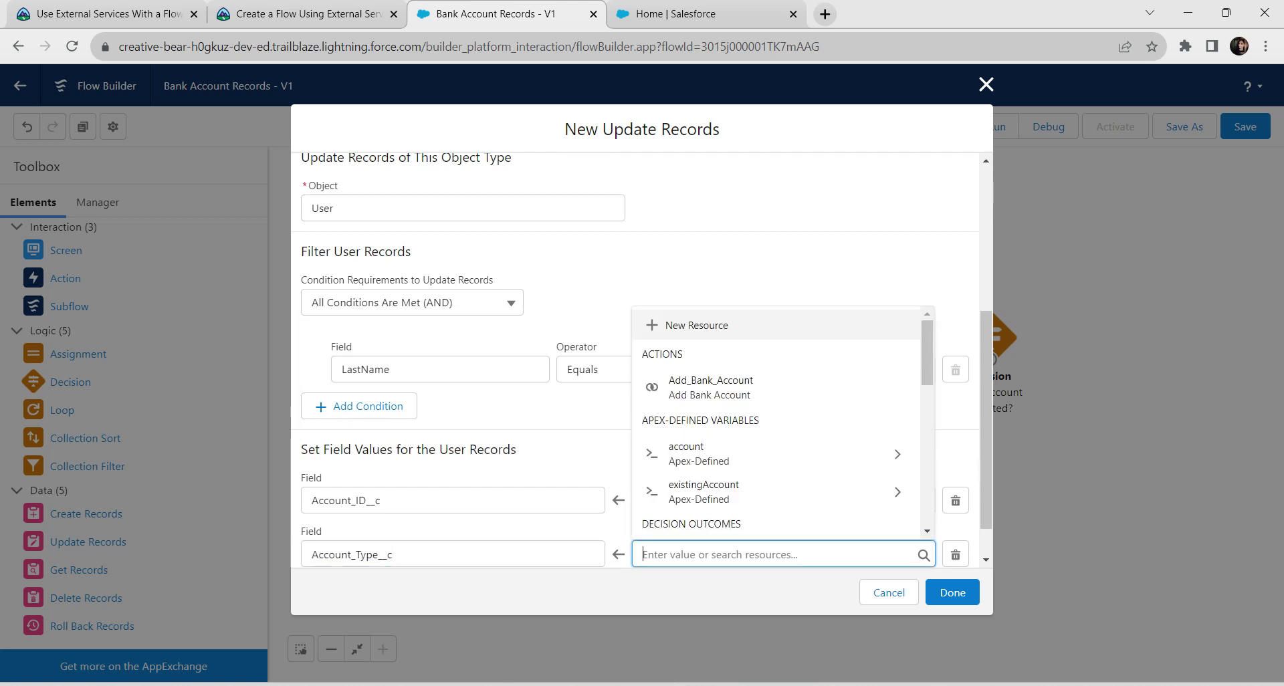
type("ba")
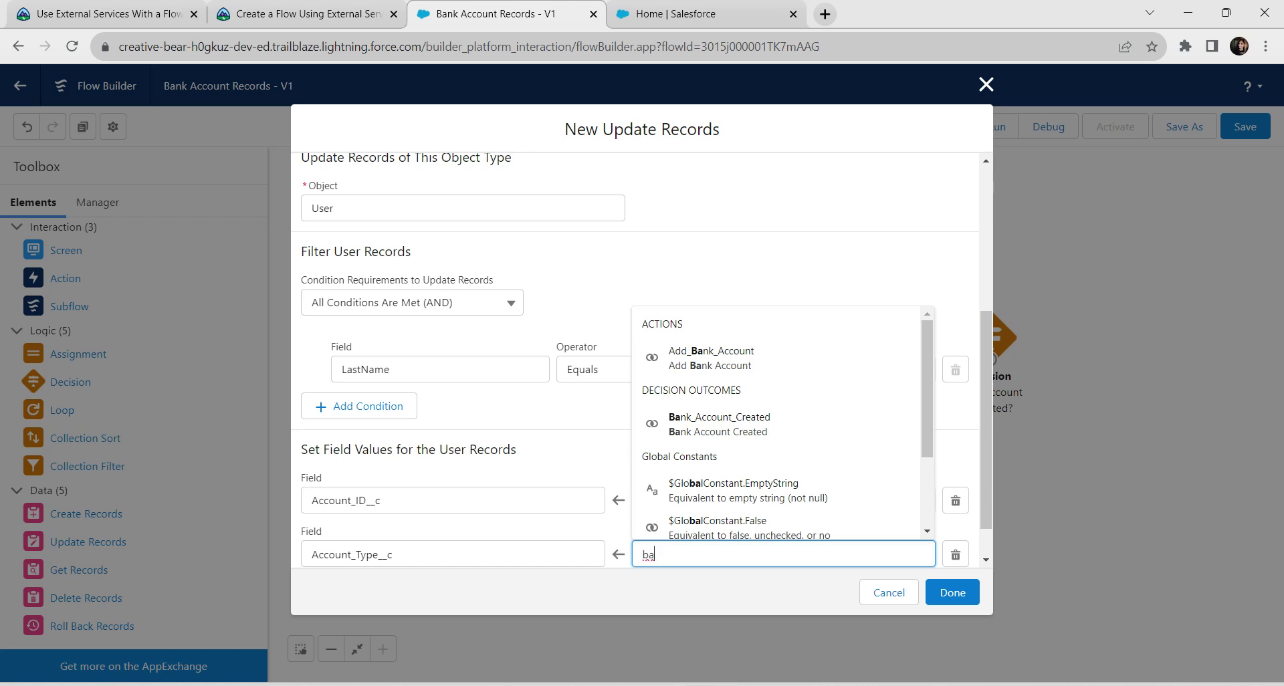
type("nk")
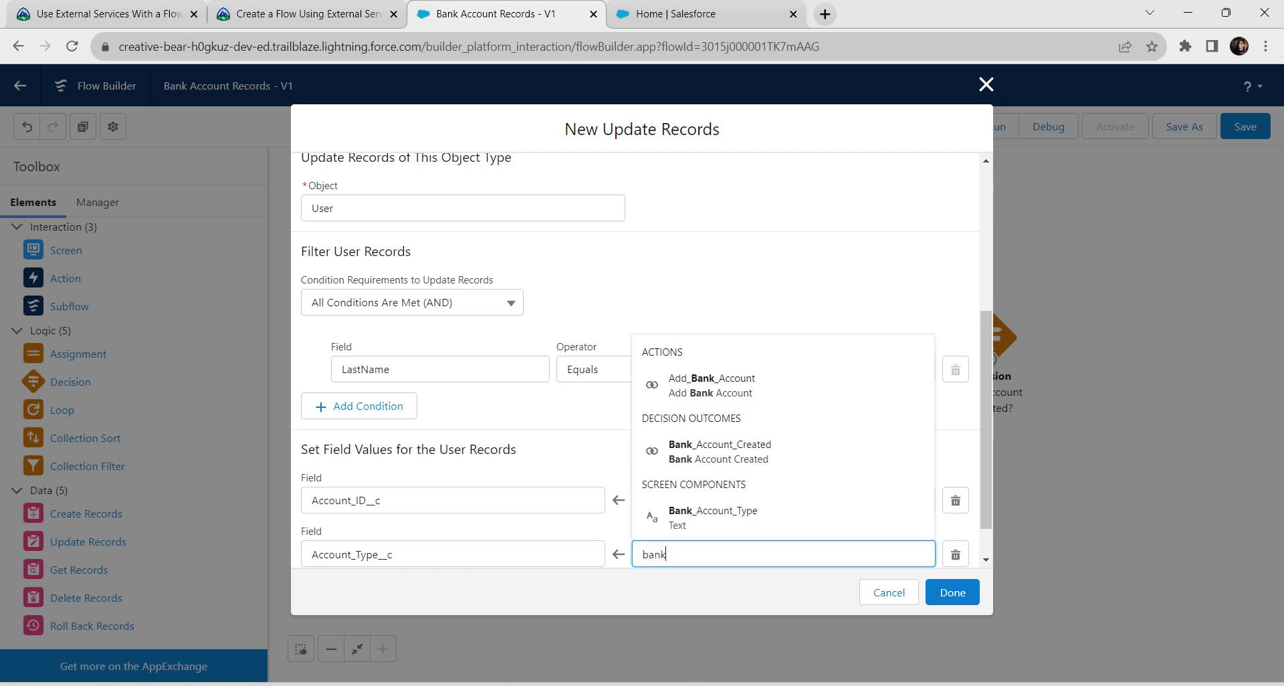
key("Return")
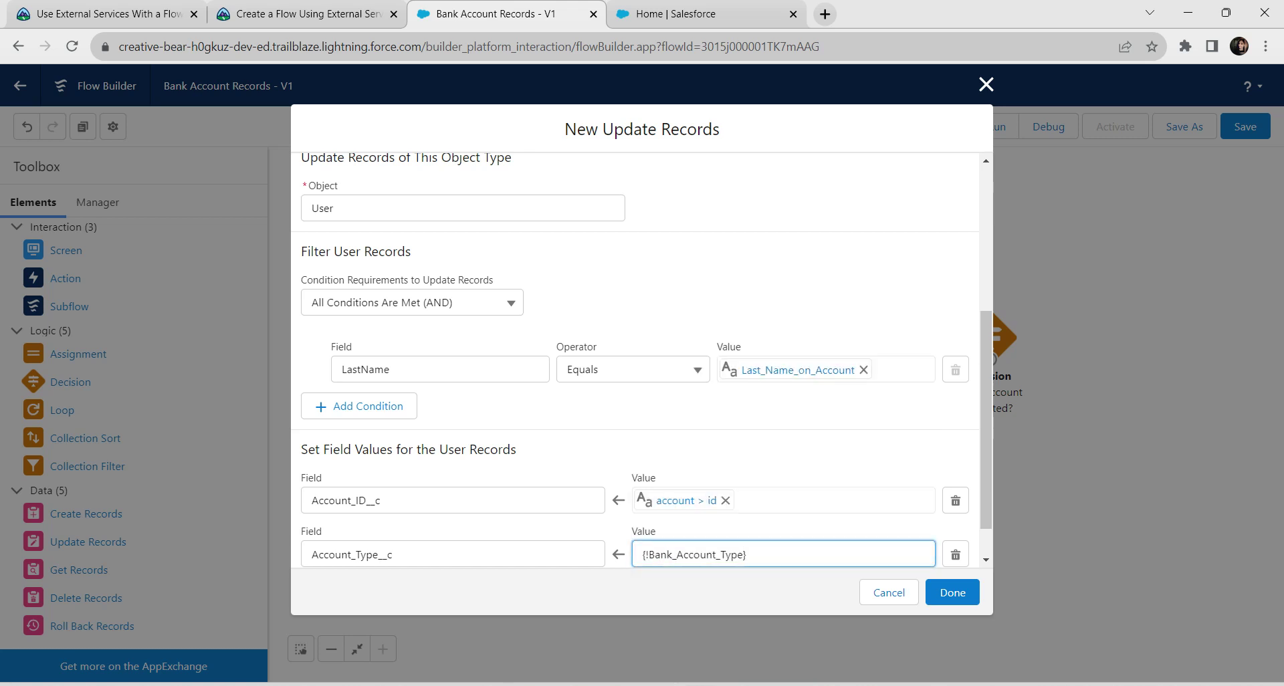
key("Tab")
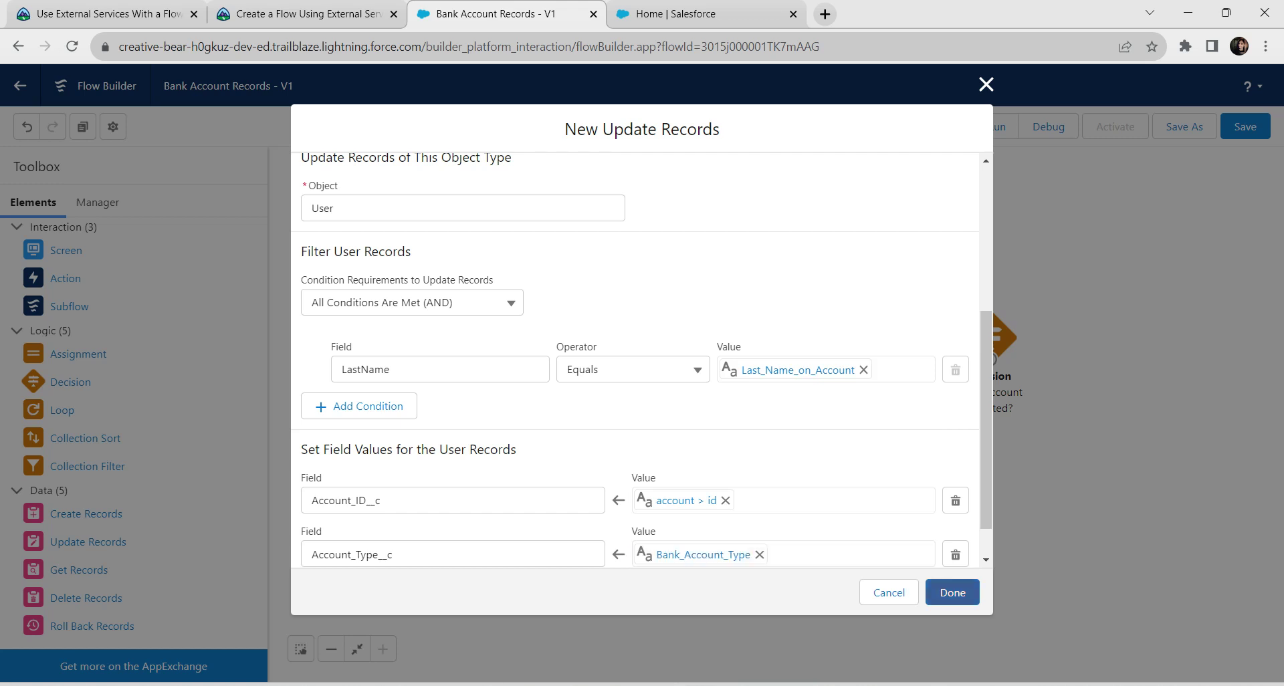
left_click(952, 593)
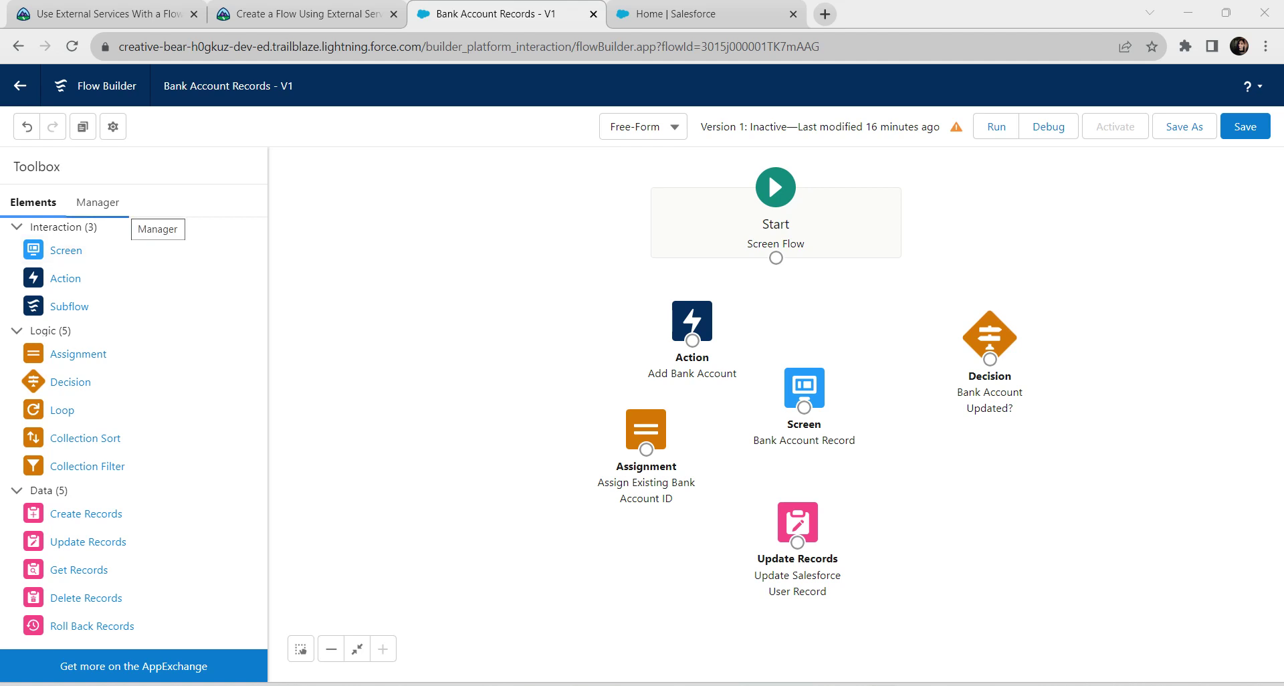
Step: Start a new flow resource of type Variable with the API name accountTypeField, copied from the Trailhead unit
left_click(97, 202)
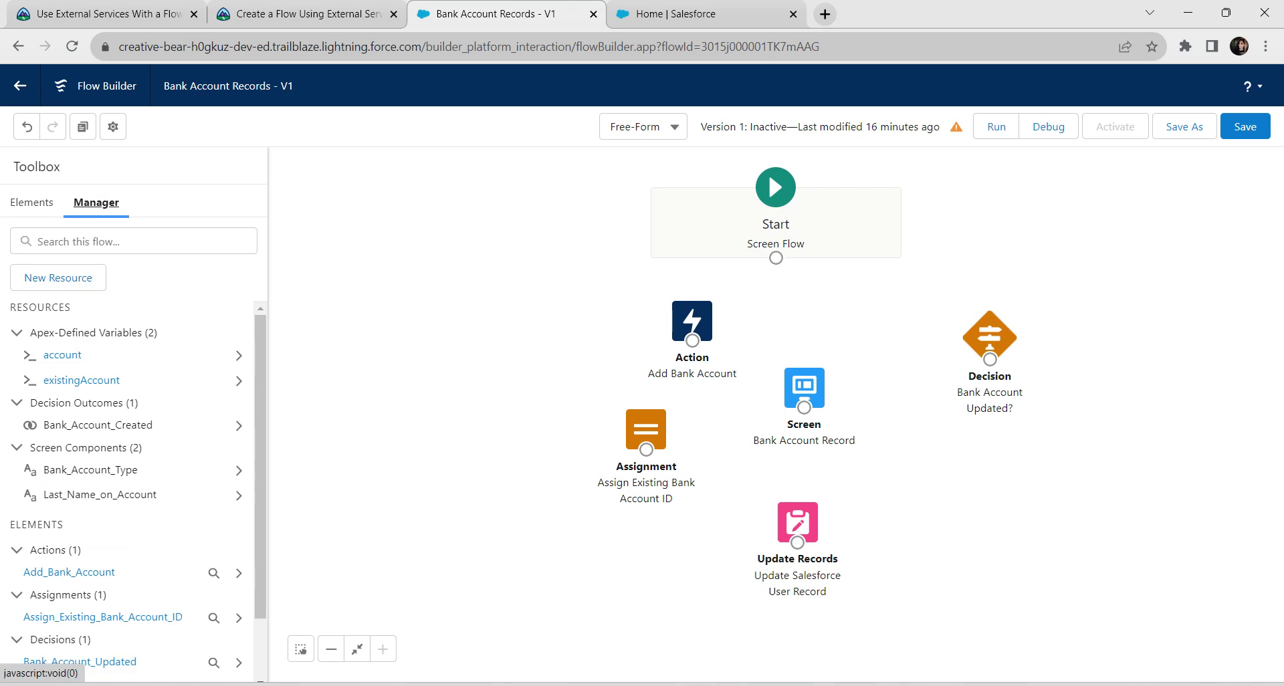
left_click(59, 278)
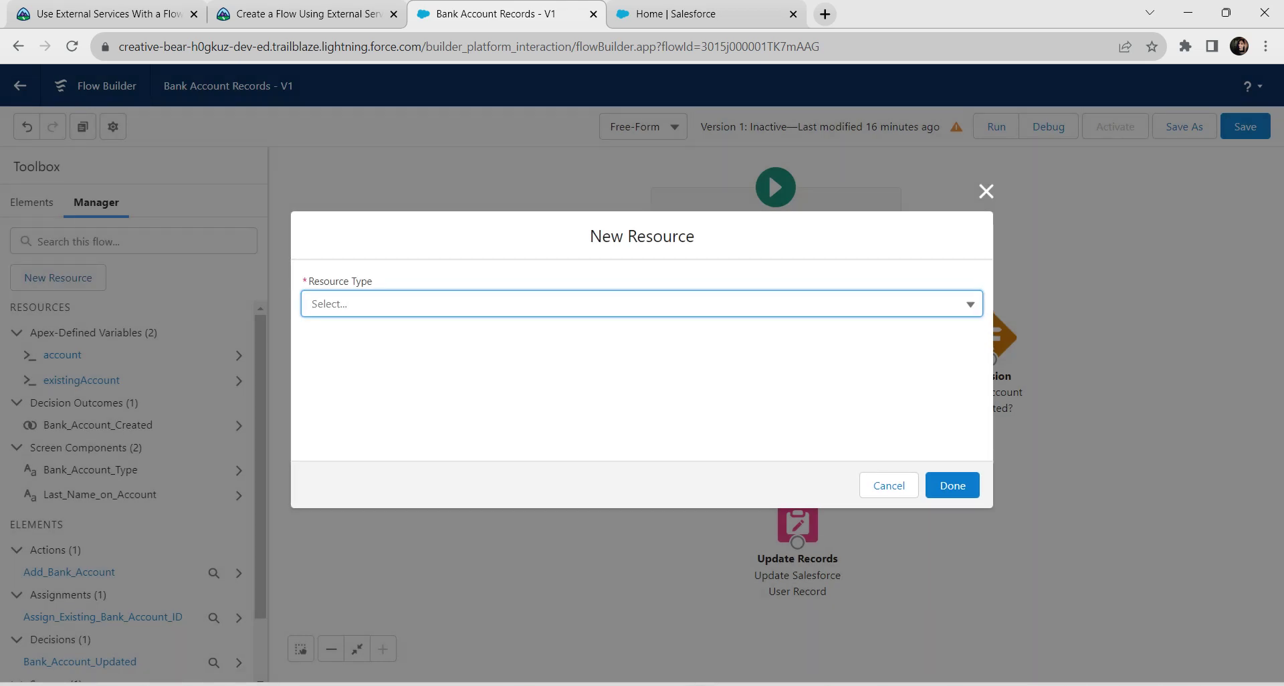
left_click(641, 304)
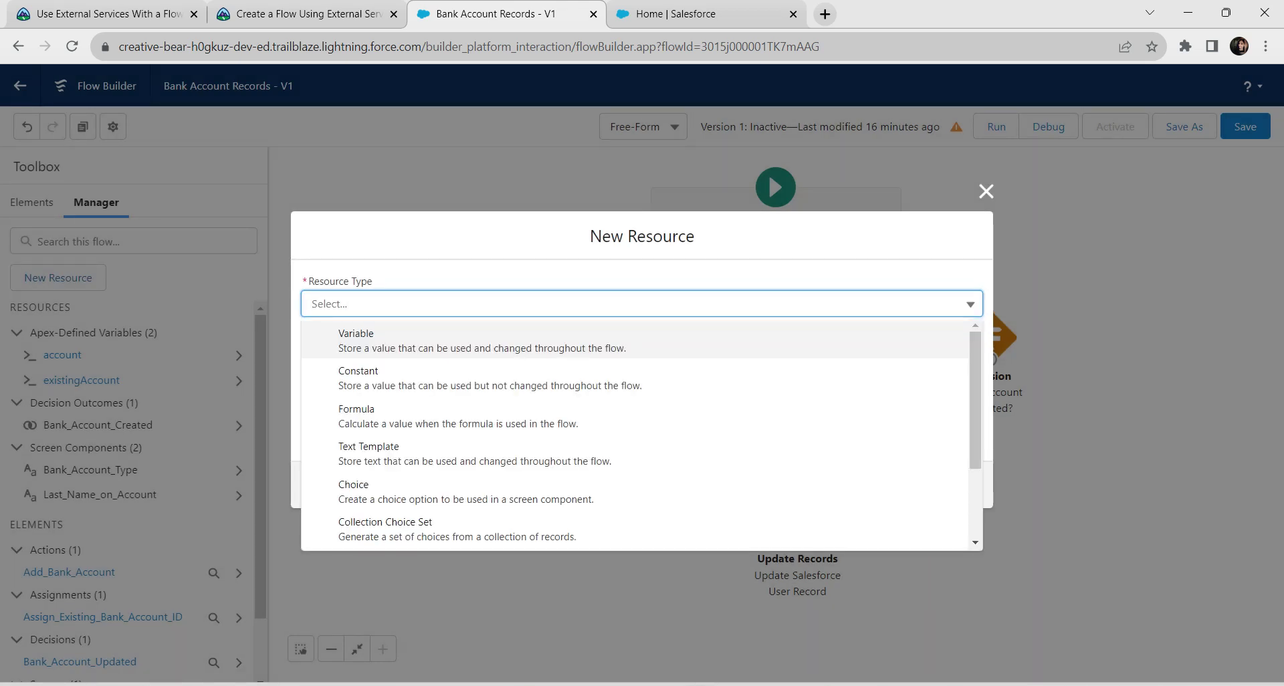
key("Return")
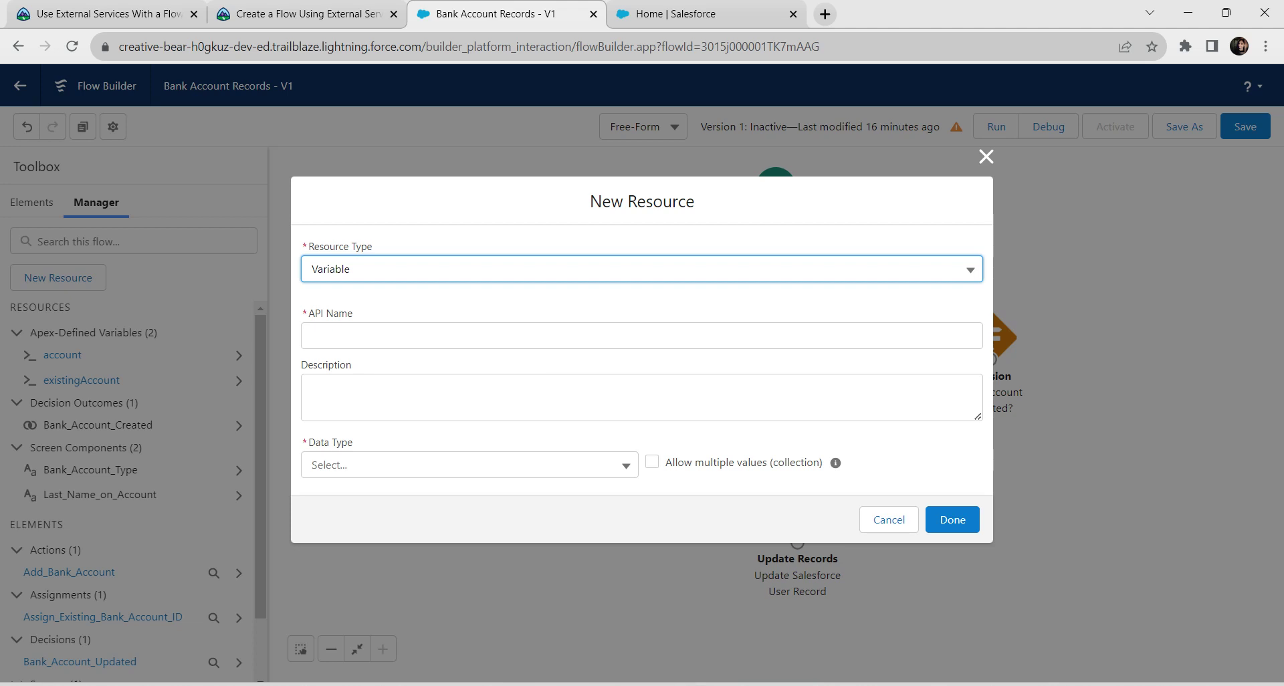
left_click(641, 335)
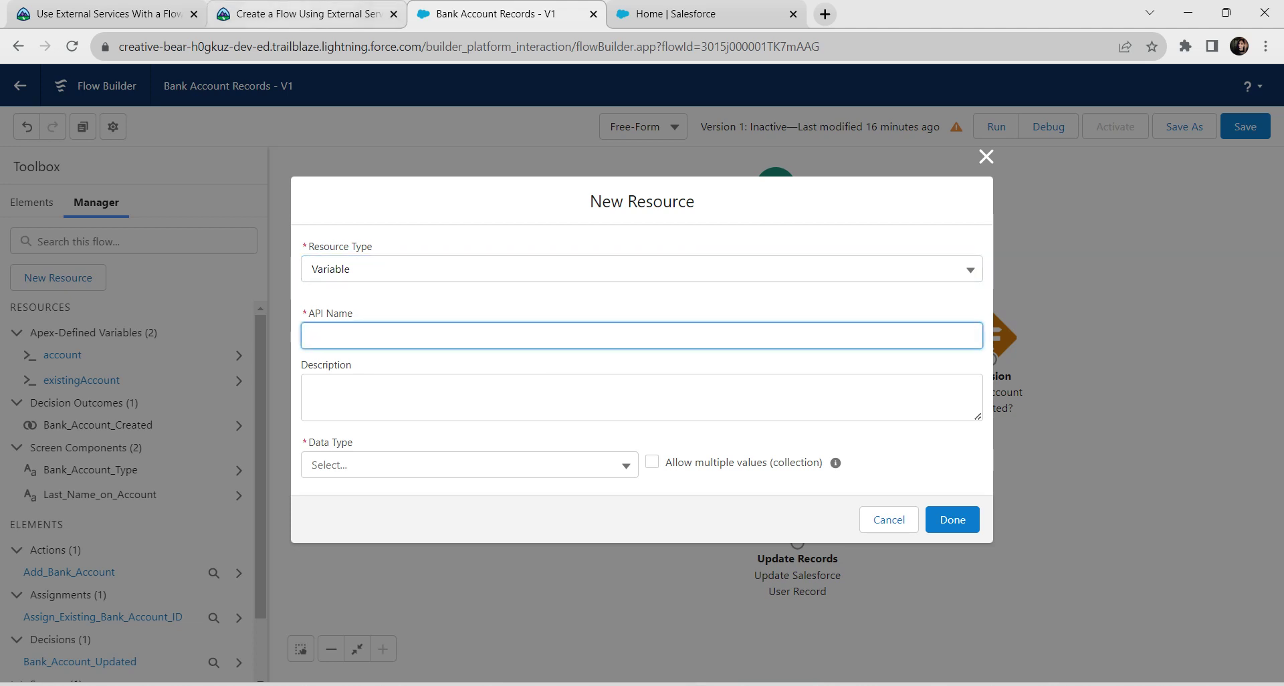
left_click(301, 13)
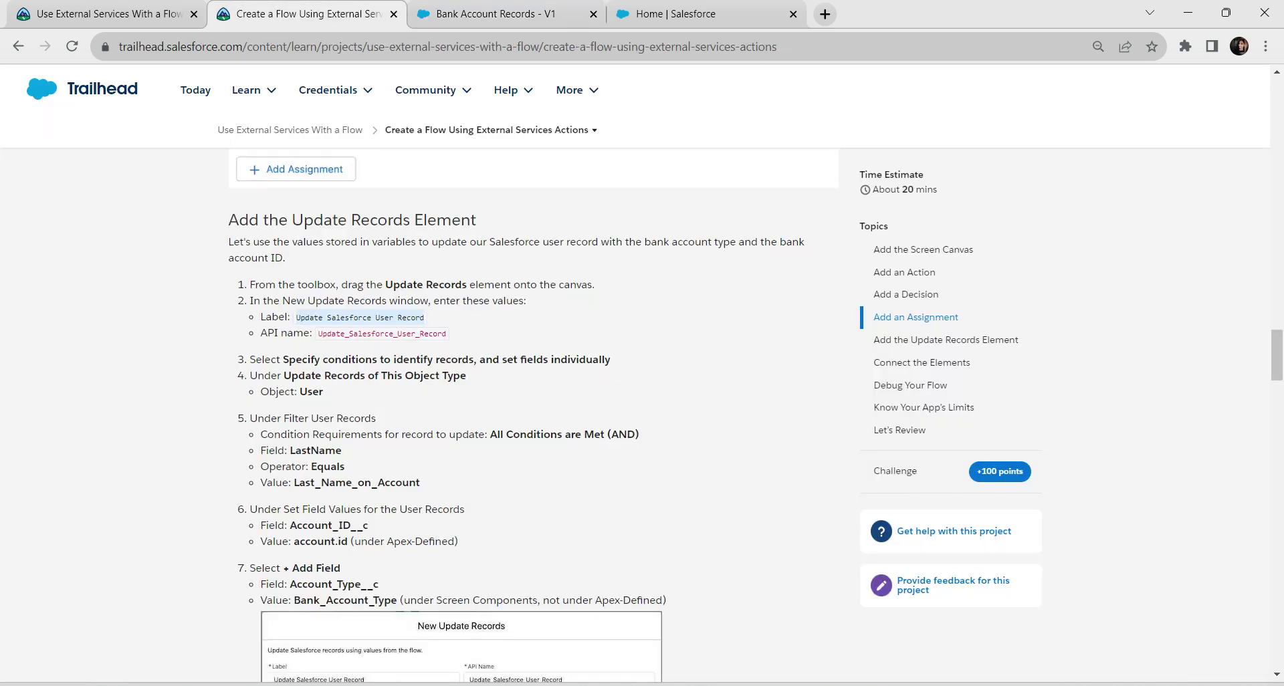
scroll(1276, 355, "down", 12)
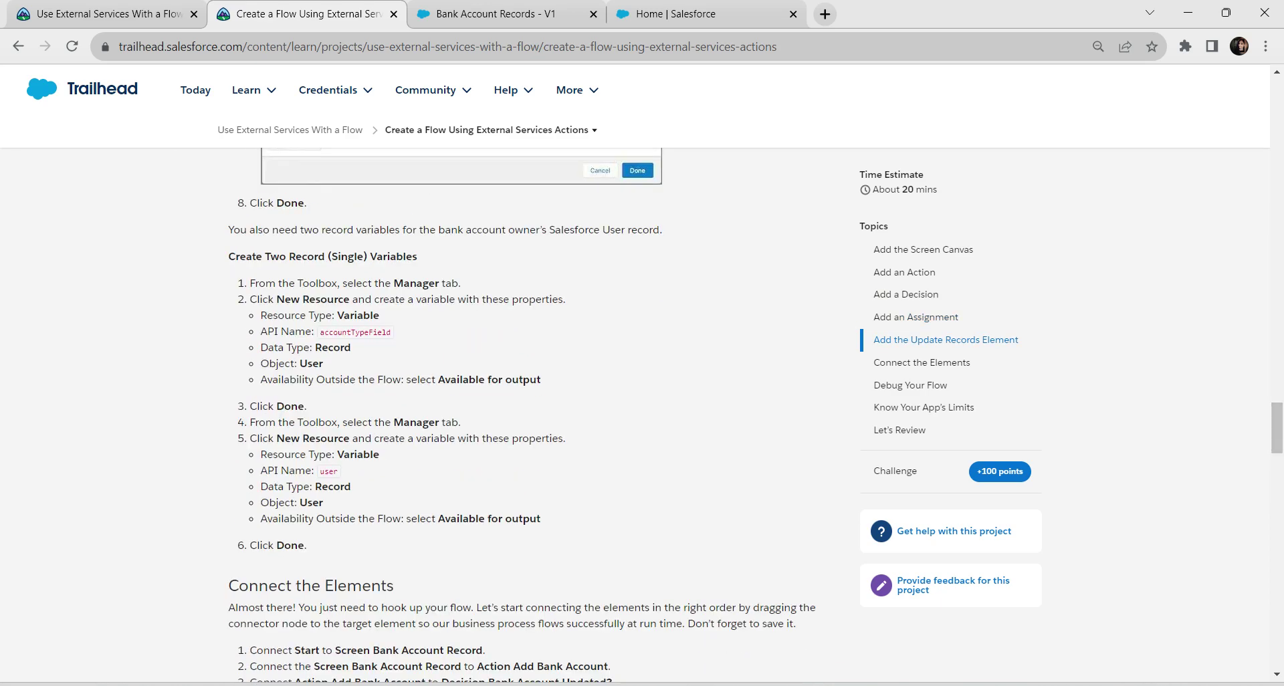
left_click_drag(321, 332, 391, 332)
key("ctrl+c")
left_click(495, 14)
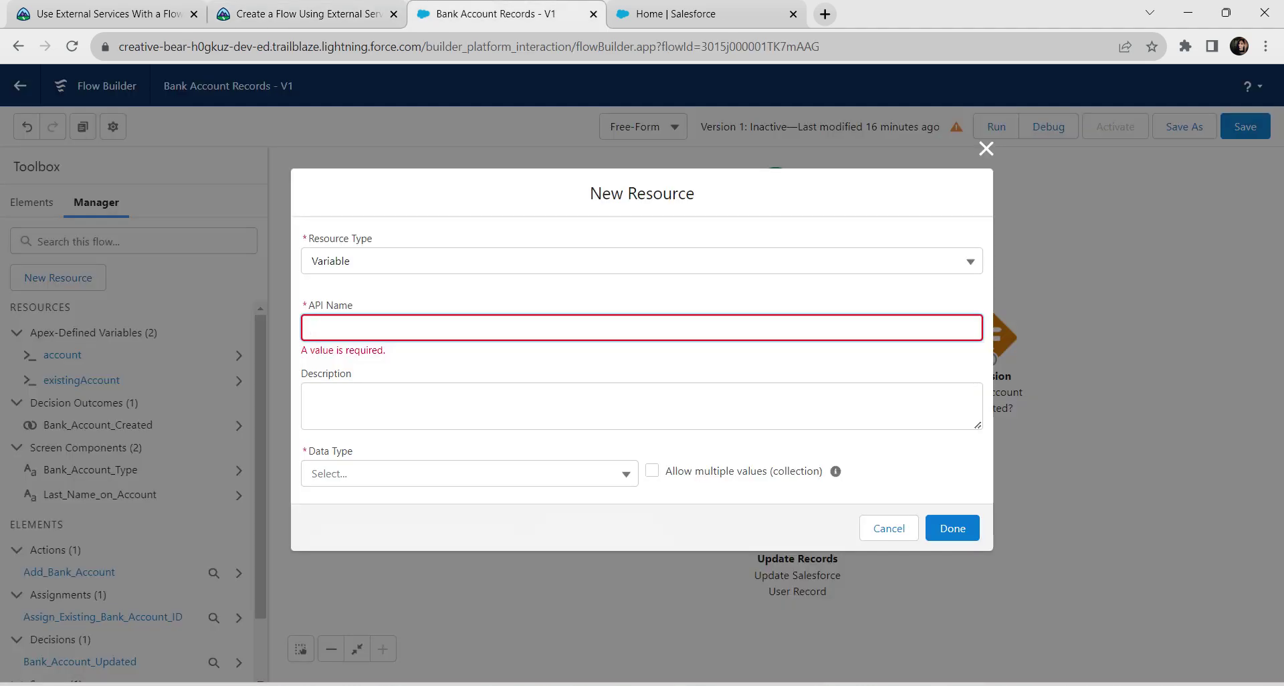
key("ctrl+v")
Step: Give the accountTypeField variable the data type Record and object User, make it available for output, and complete it
left_click(469, 474)
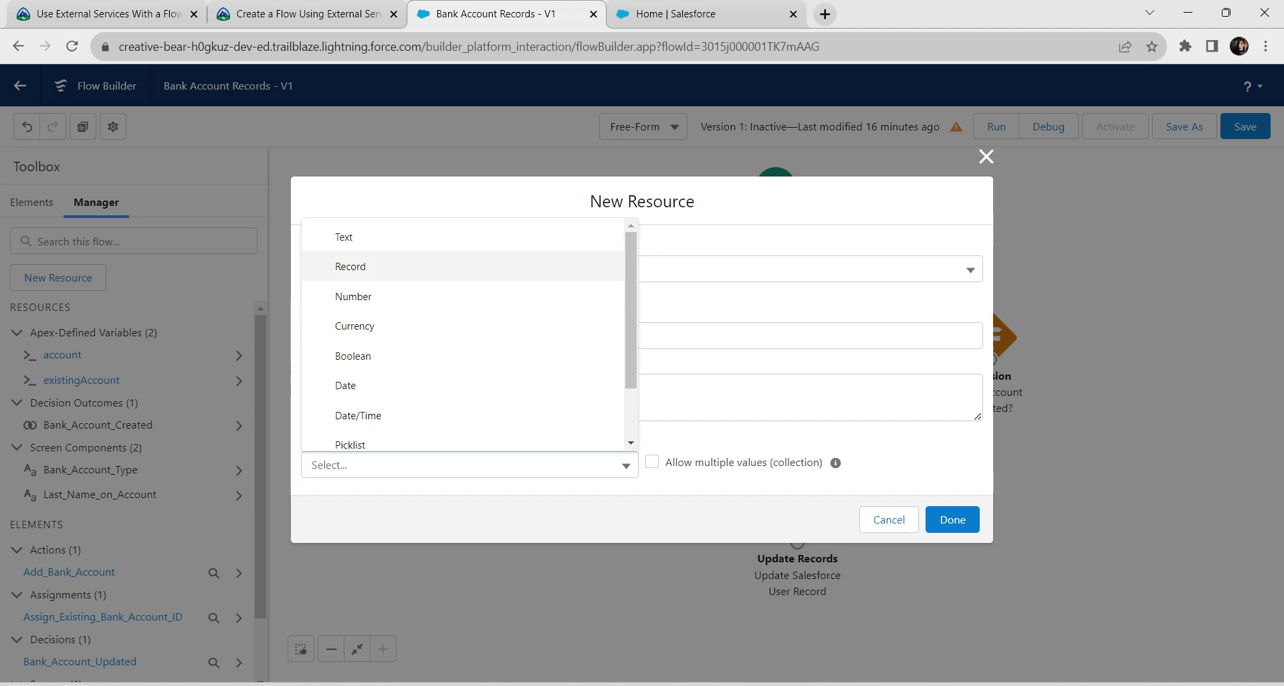
left_click(350, 266)
left_click(471, 464)
type("user")
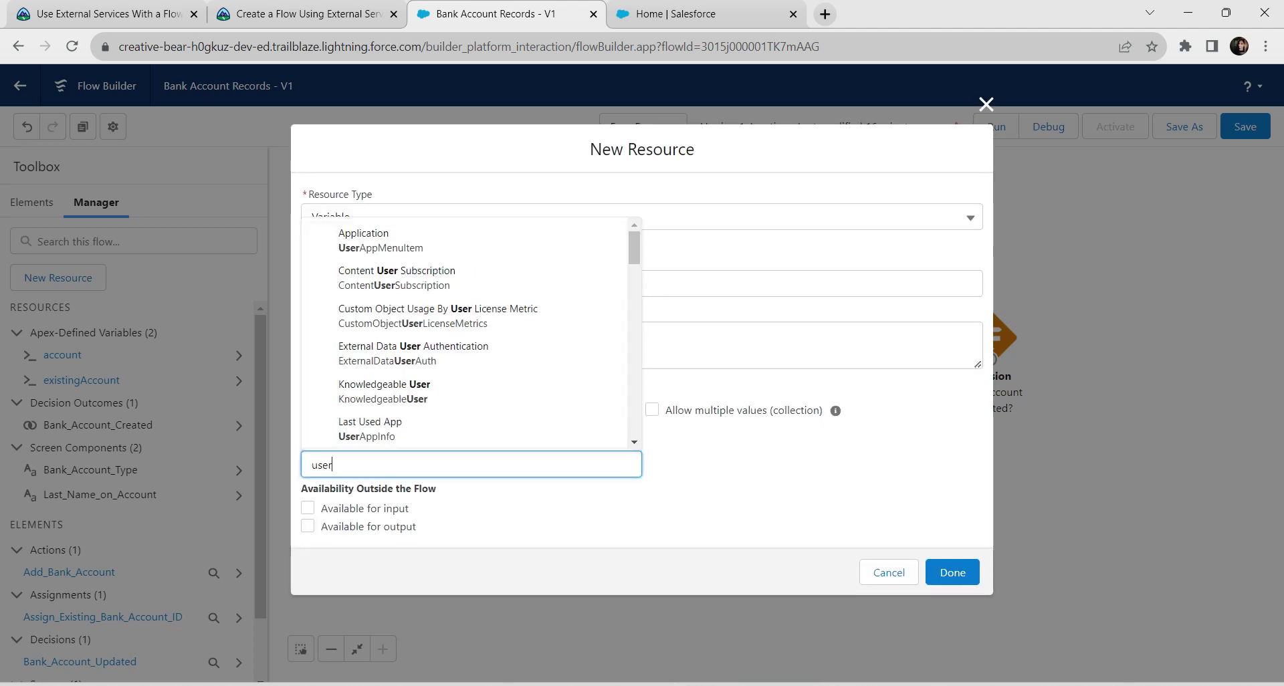
left_click_drag(633, 247, 634, 304)
left_click(468, 259)
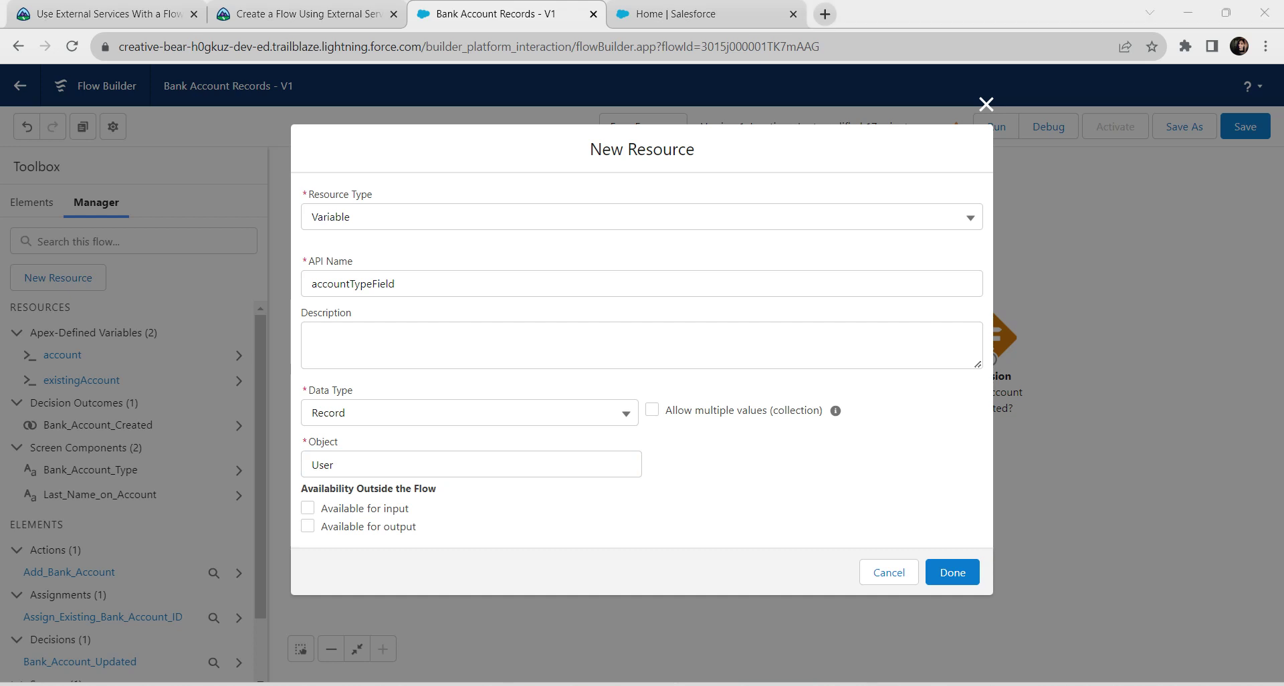
left_click(308, 525)
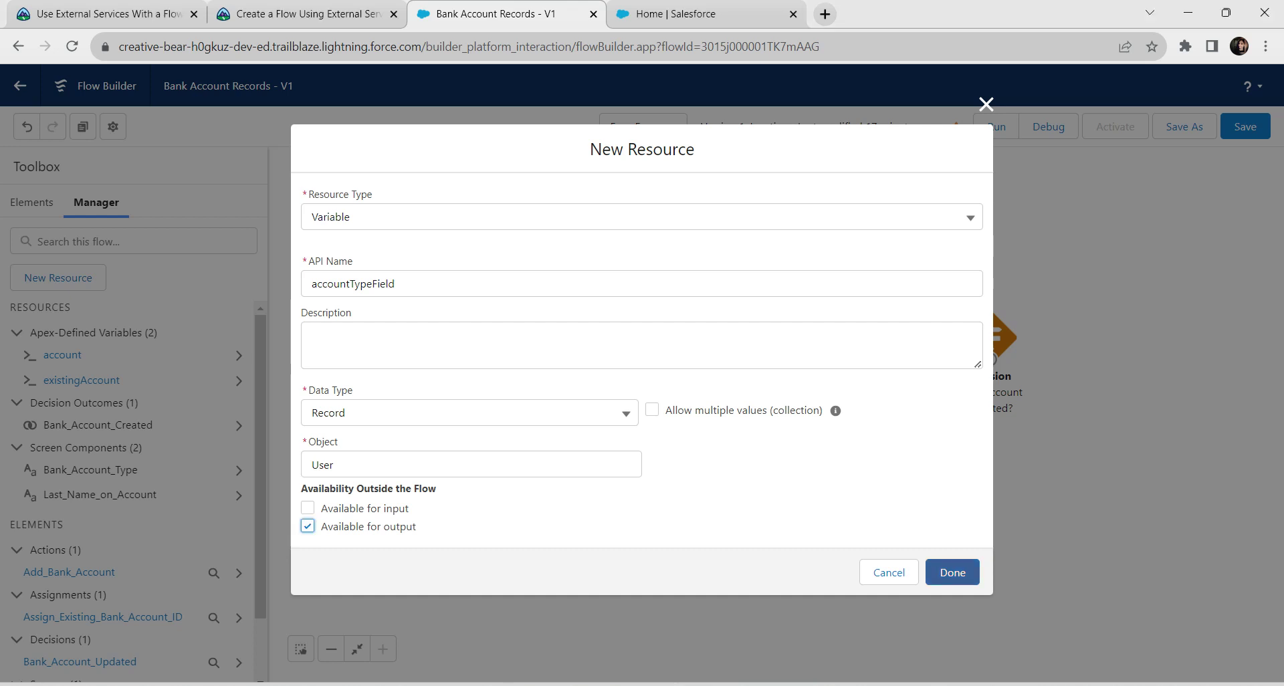
left_click(952, 573)
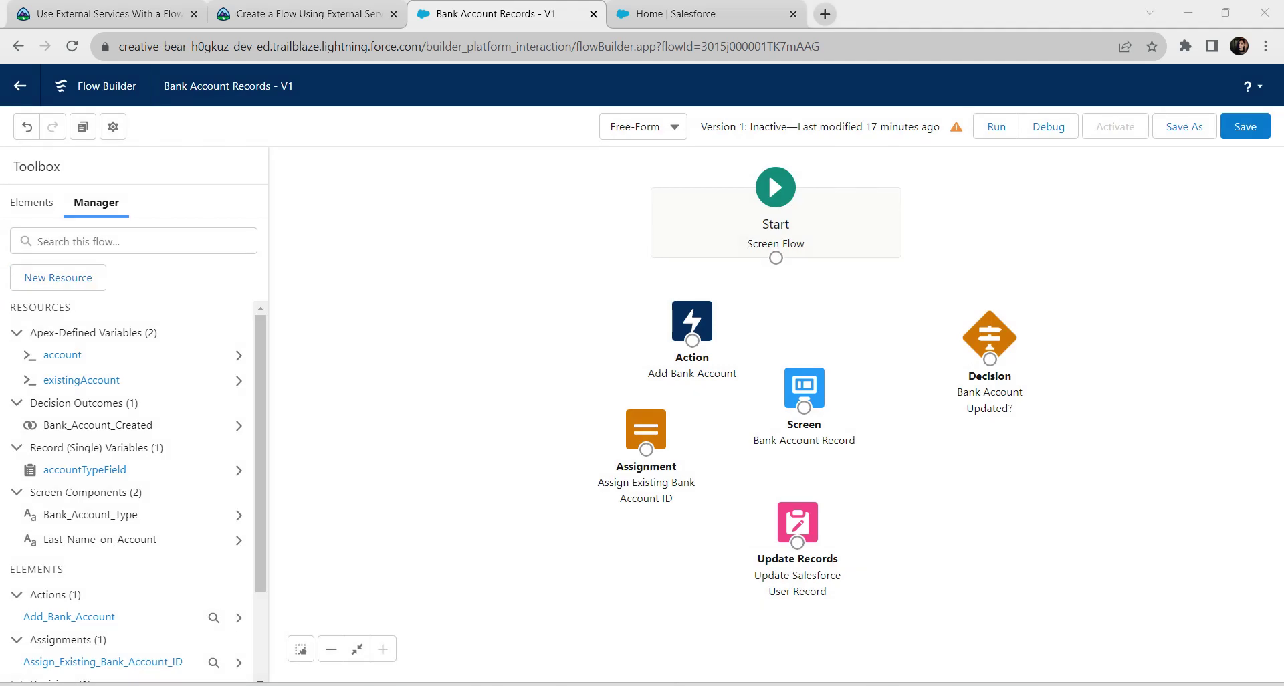
Step: Start a new flow resource of type Variable with the API name user
left_click(66, 280)
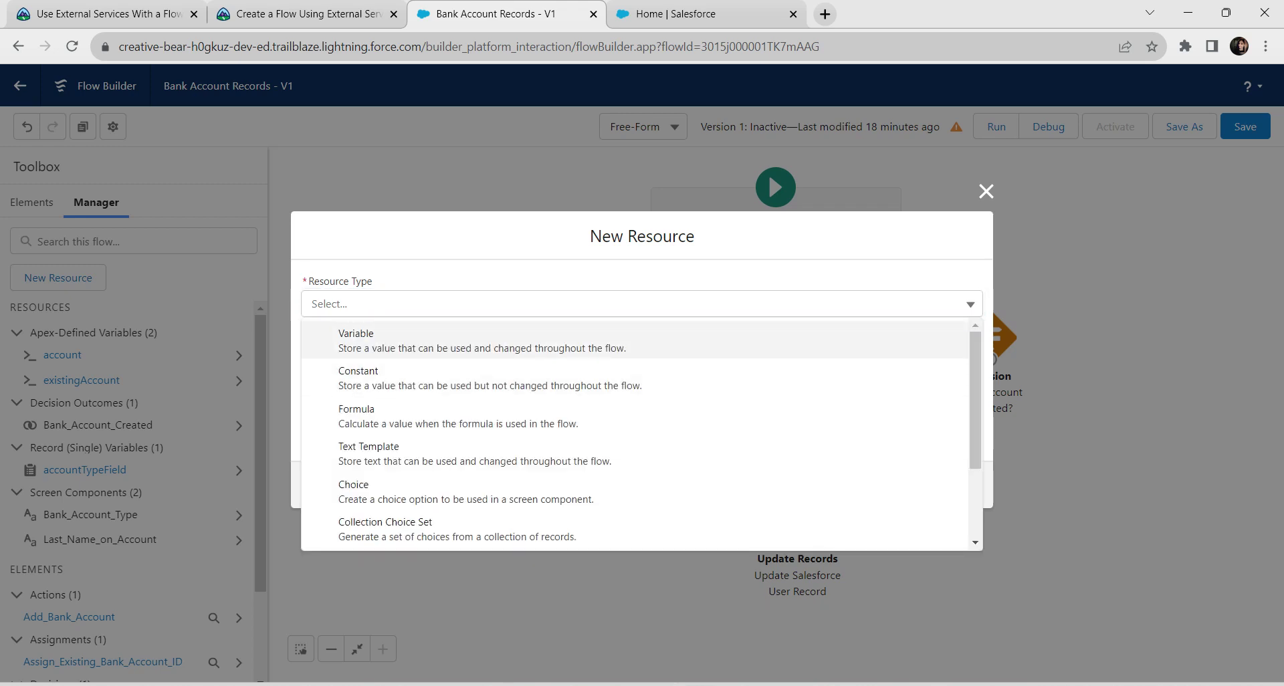
key("Return")
key("Tab")
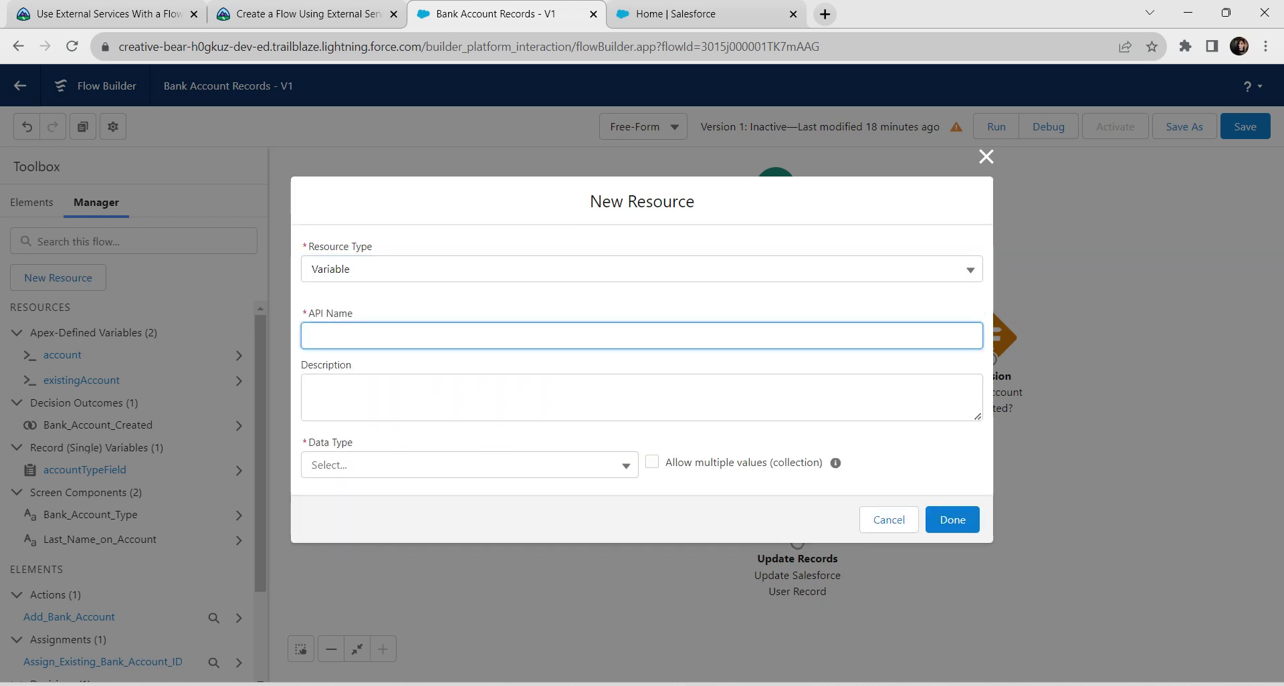
type("user")
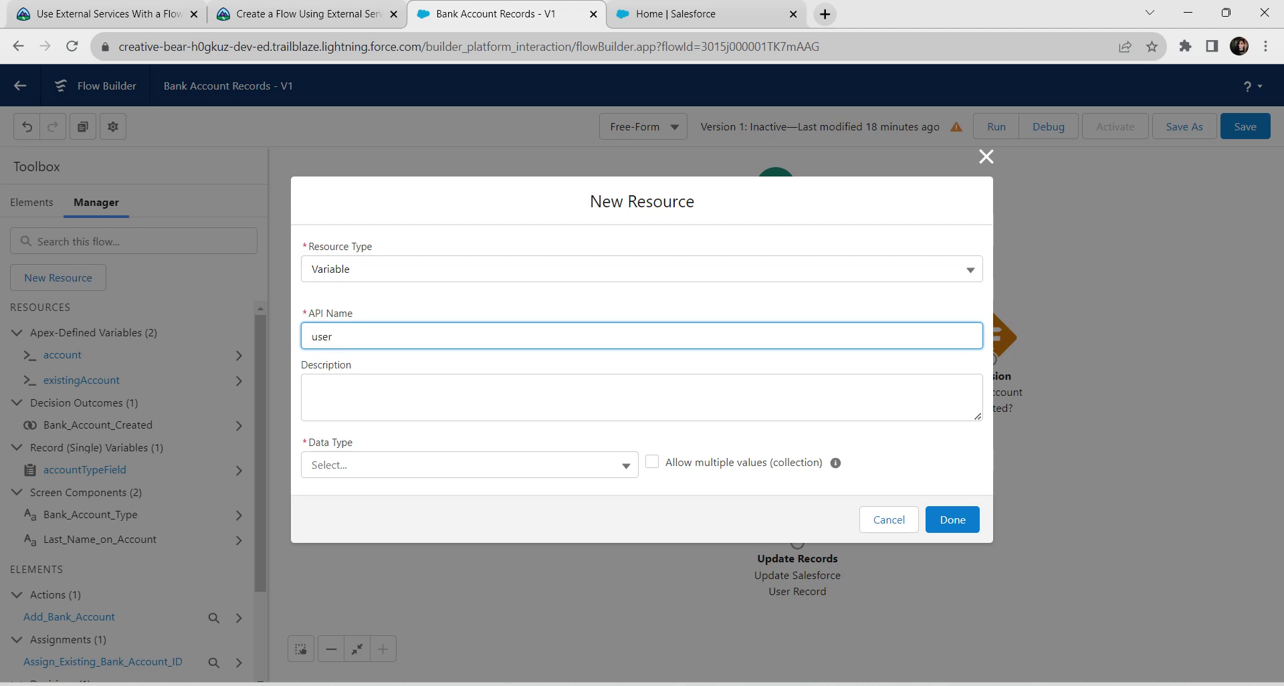
Step: Give the user variable the data type Record and object User, make it available for output, and complete it
left_click(469, 465)
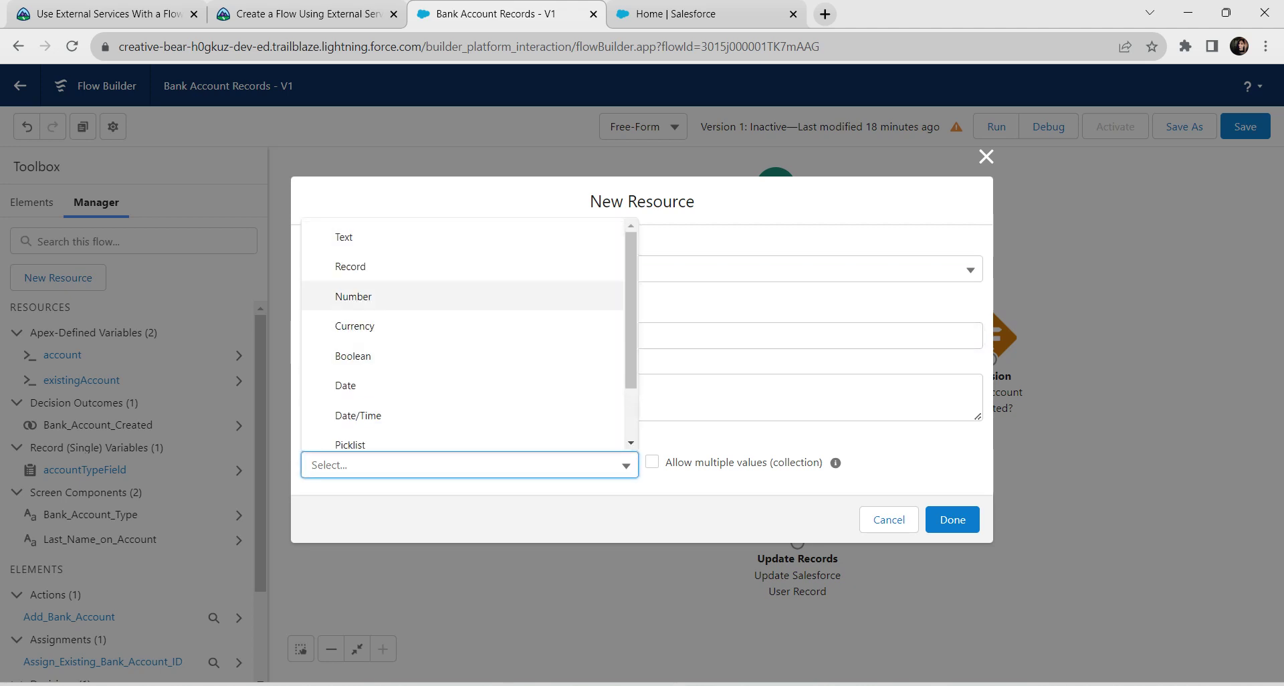
left_click(463, 266)
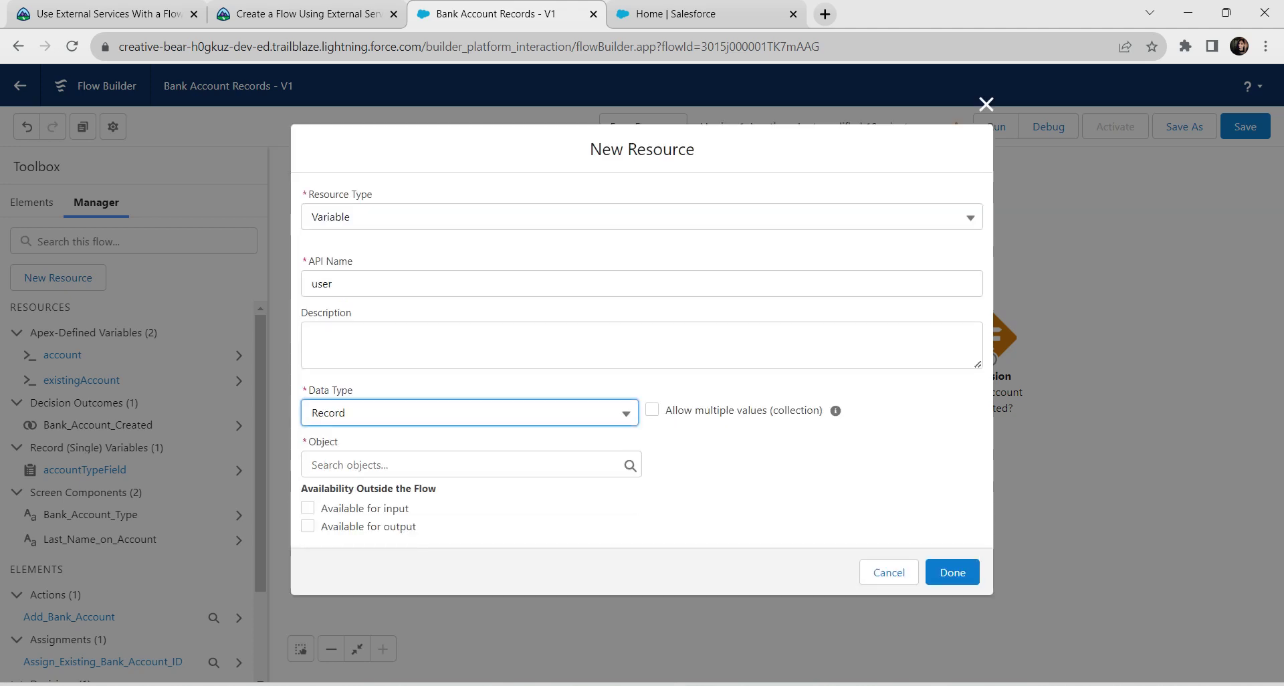
left_click(441, 465)
type("user")
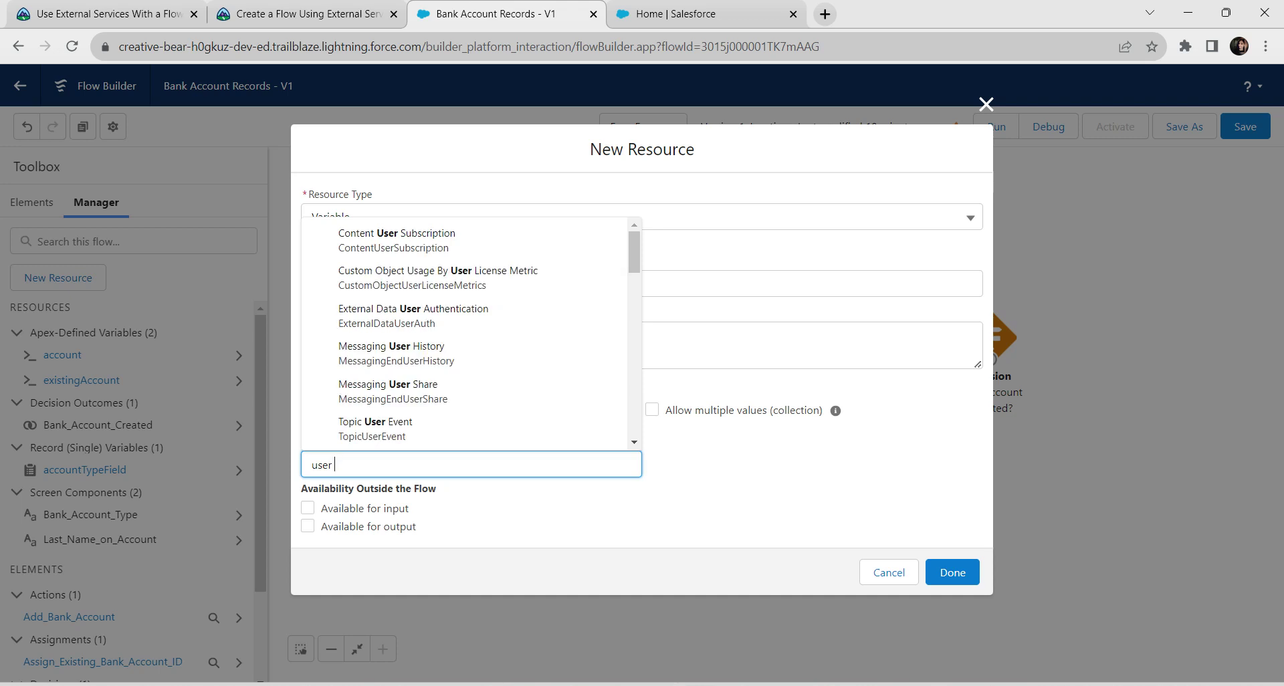
key("BackSpace")
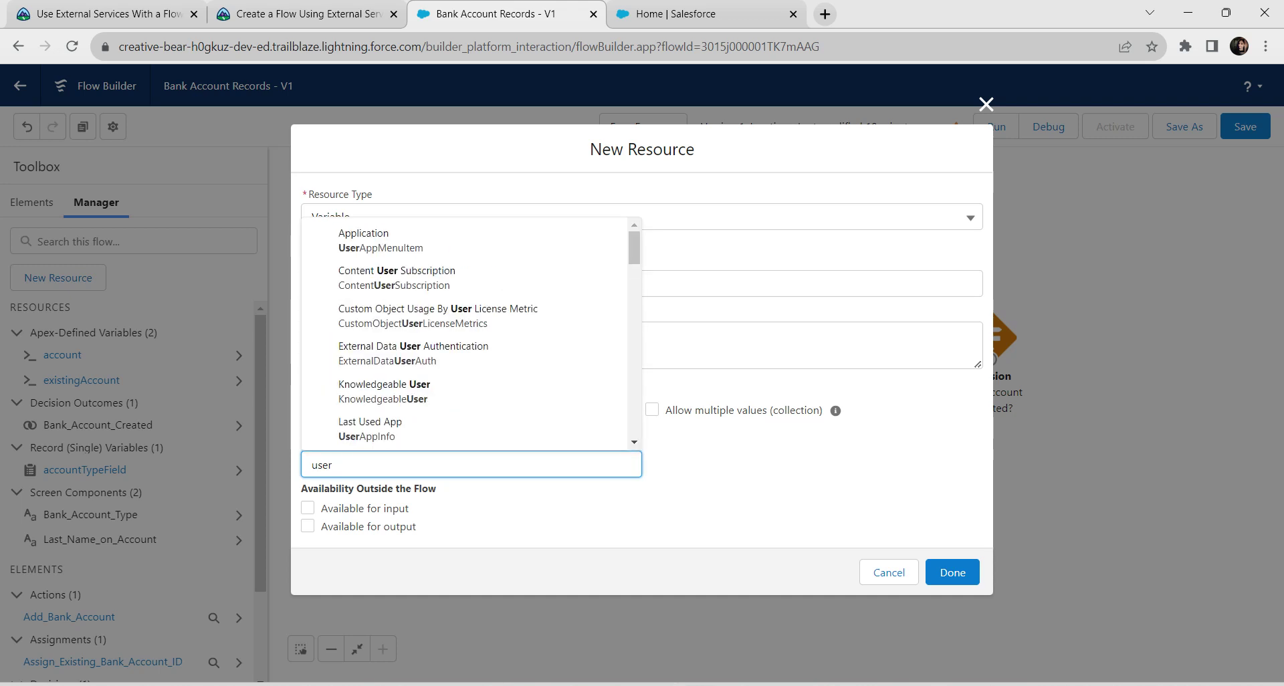
key("BackSpace")
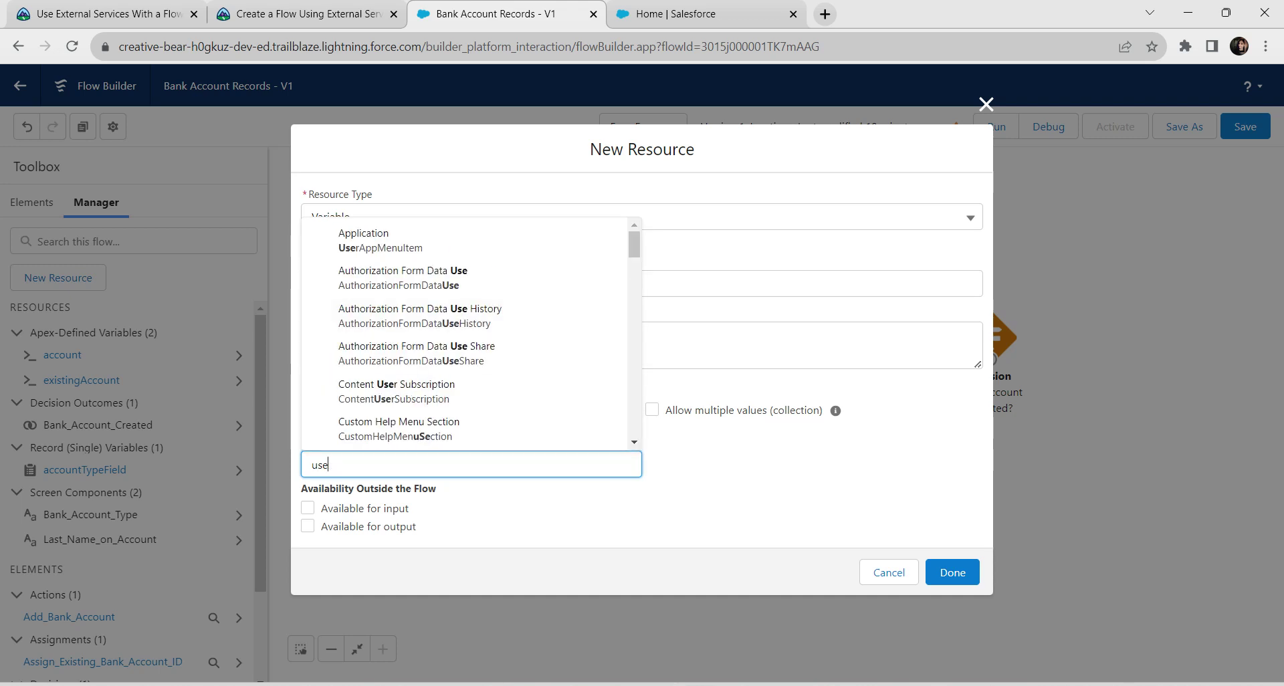
scroll(464, 334, "down", 5)
scroll(465, 334, "down", 8)
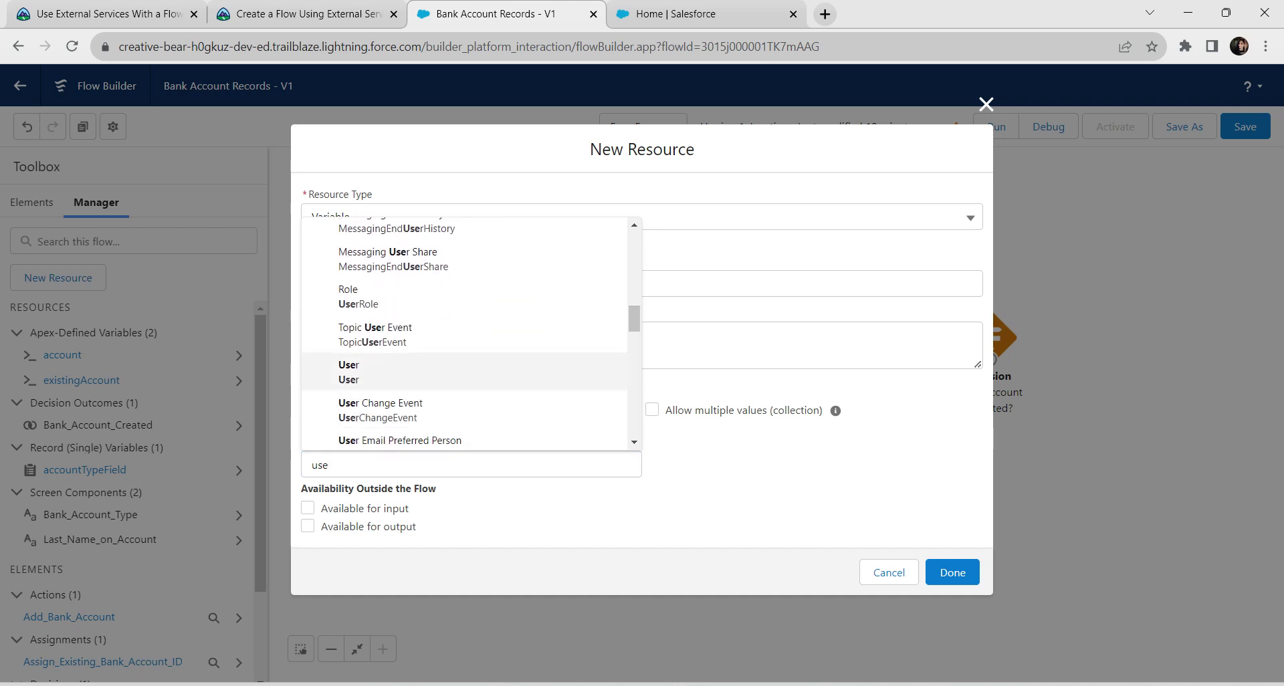
left_click(349, 372)
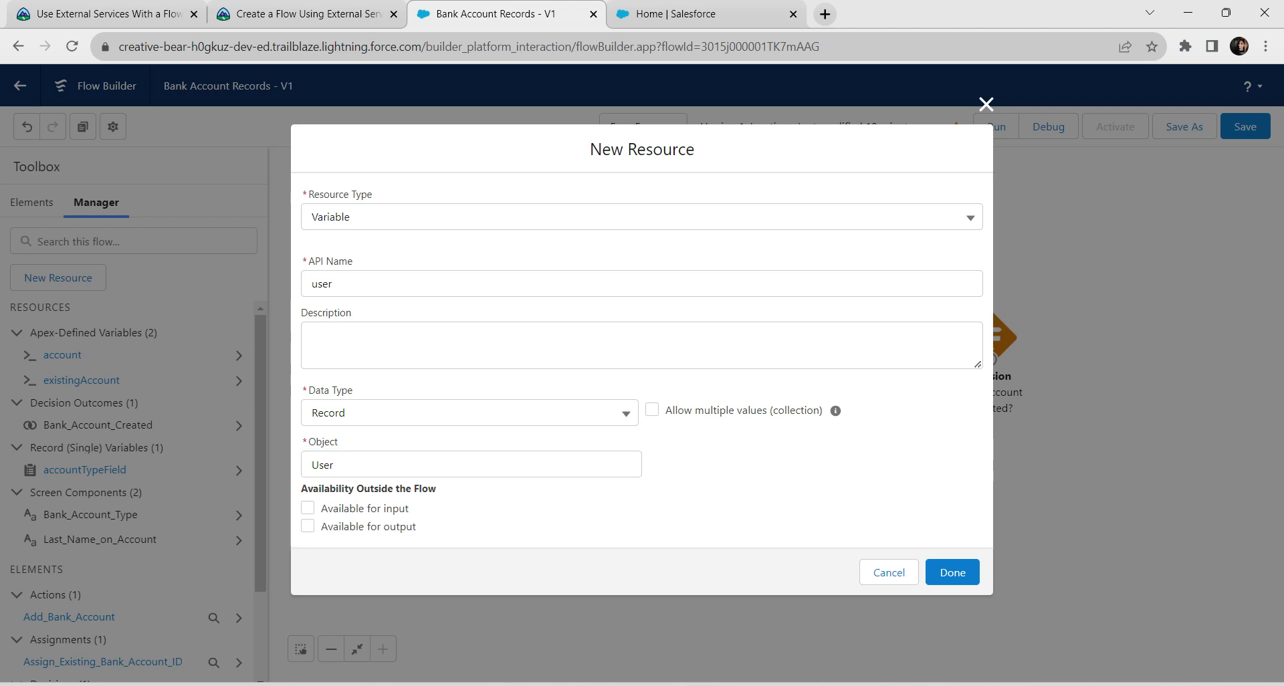
left_click(308, 526)
left_click(952, 573)
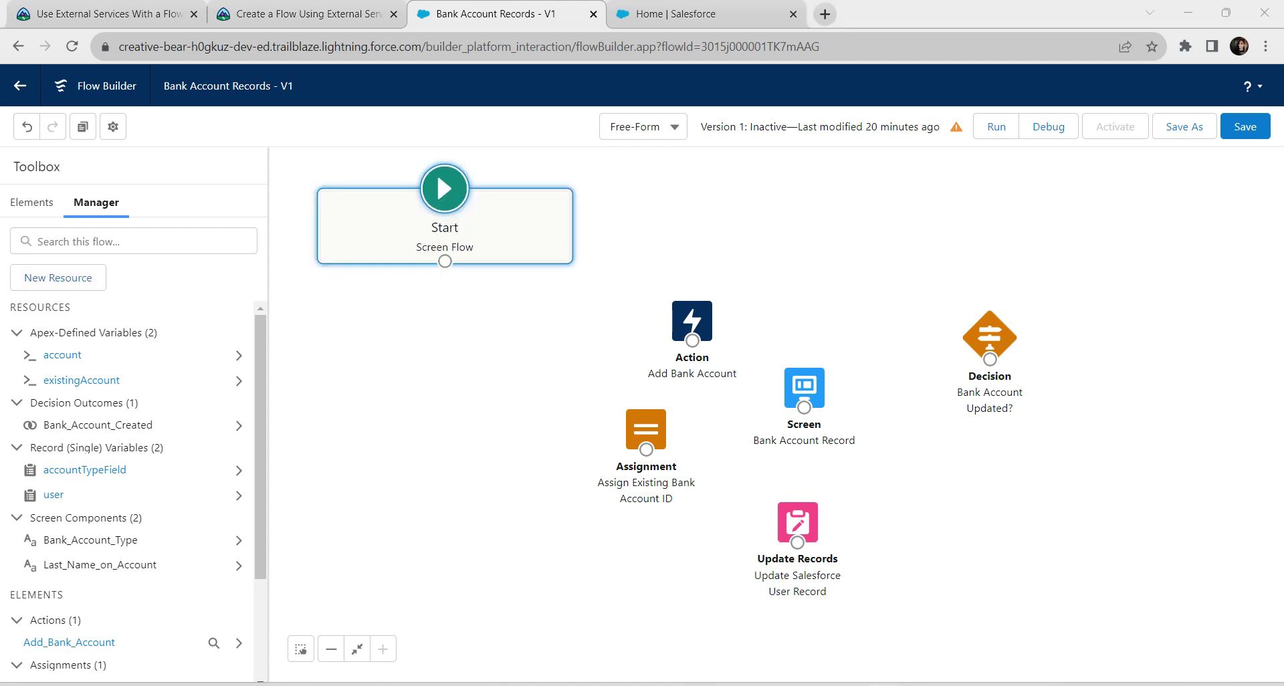
Step: Arrange and connect Start, the Bank Account Record screen, the Add Bank Account action and the Bank Account Updated? decision in that order
left_click_drag(804, 387, 713, 211)
left_click_drag(441, 256, 719, 235)
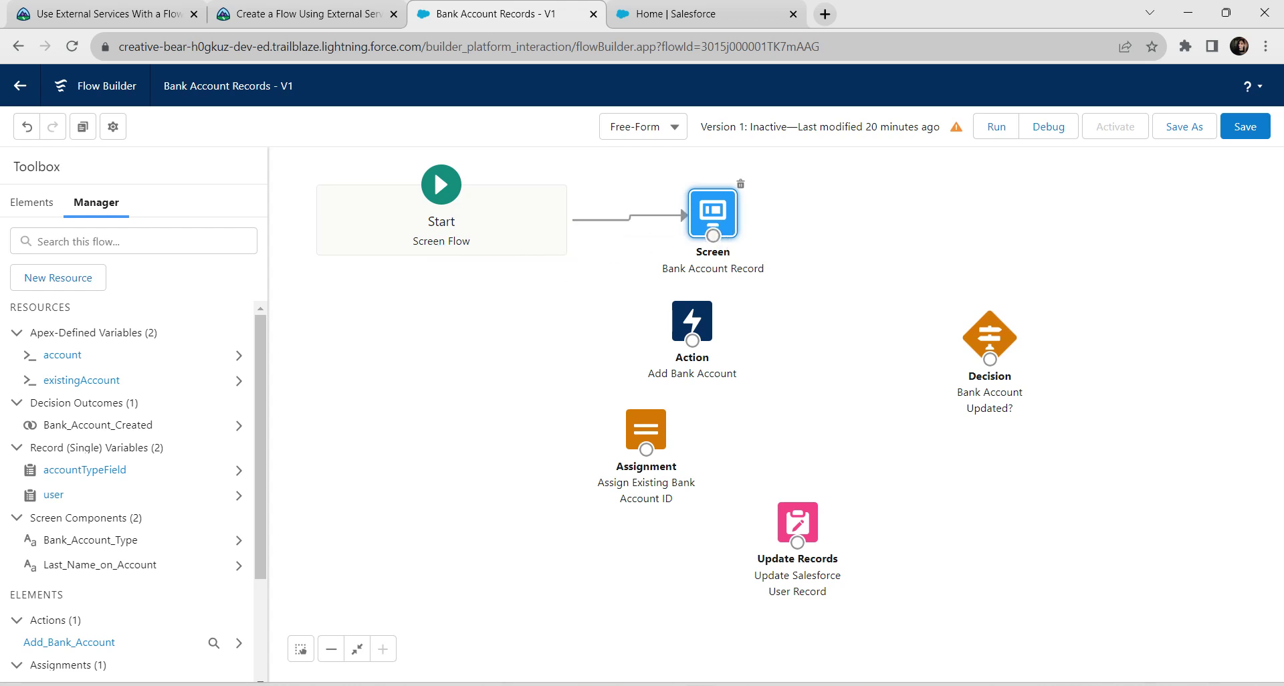
left_click_drag(692, 321, 861, 221)
left_click_drag(720, 235, 863, 230)
left_click_drag(990, 334, 861, 360)
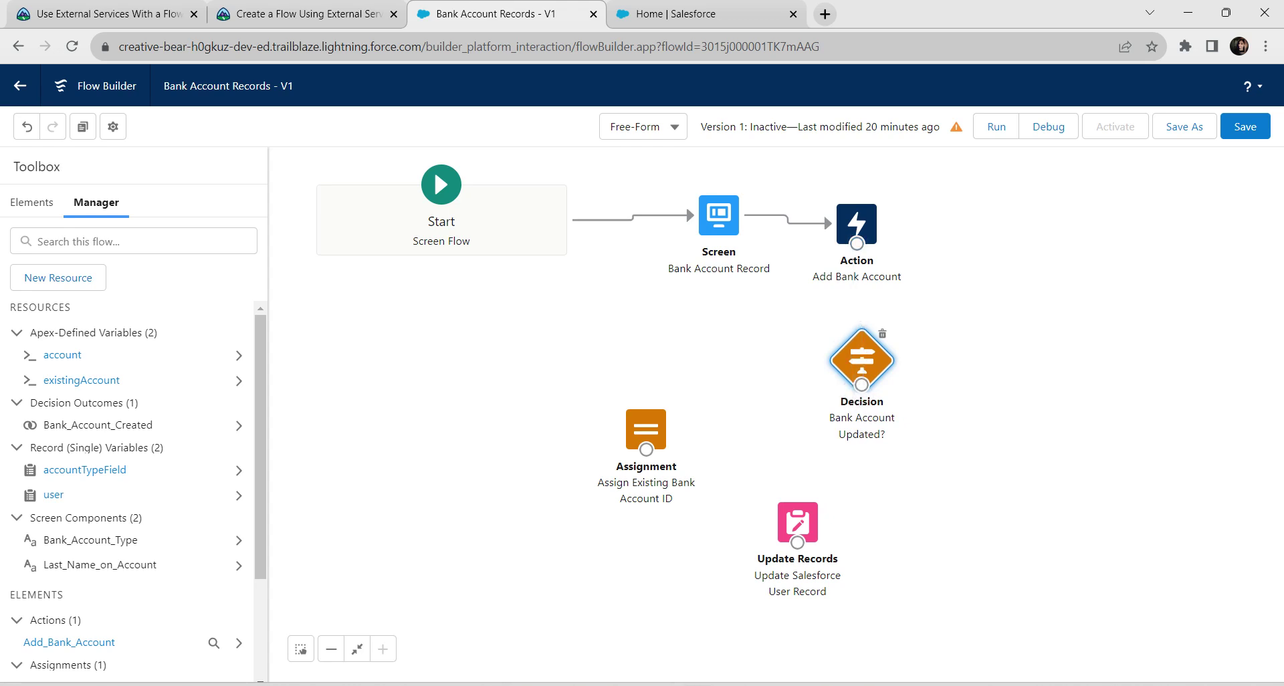
left_click_drag(857, 243, 862, 387)
Step: Connect the Bank Account Updated? decision to the Assign Existing Bank Account ID assignment with the outcome Bank Account Found
left_click_drag(861, 385, 646, 434)
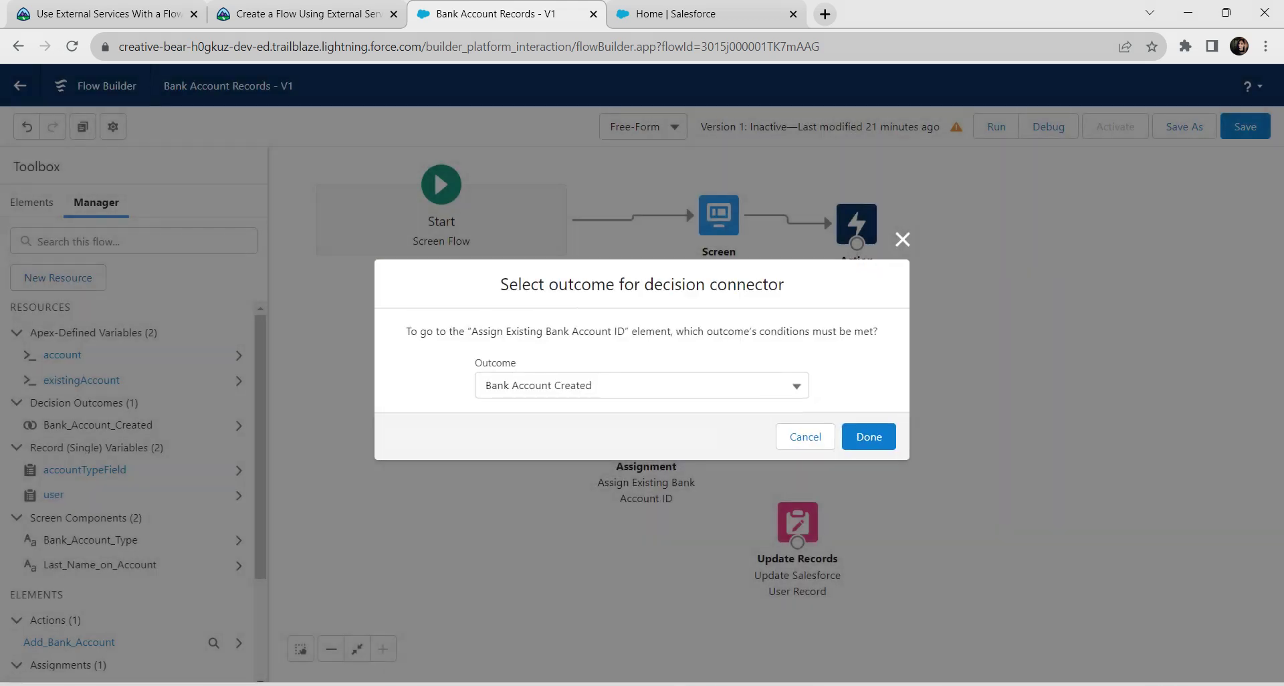
left_click(641, 385)
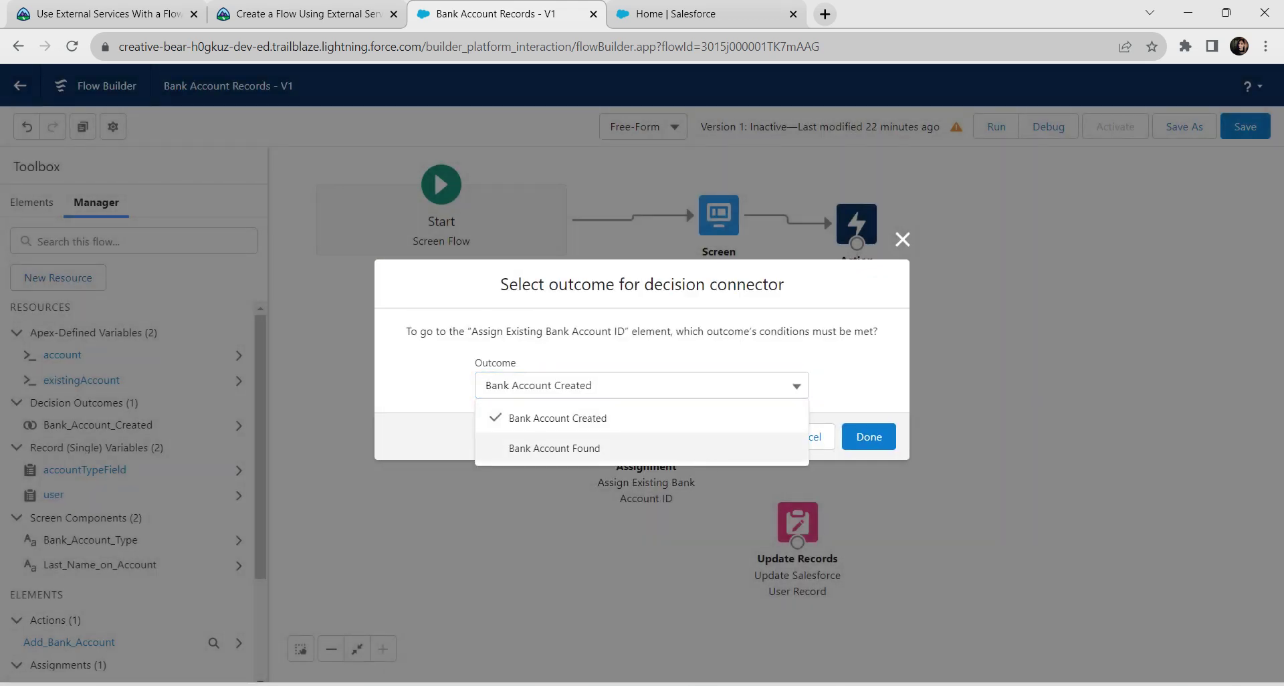
left_click(602, 449)
left_click(869, 437)
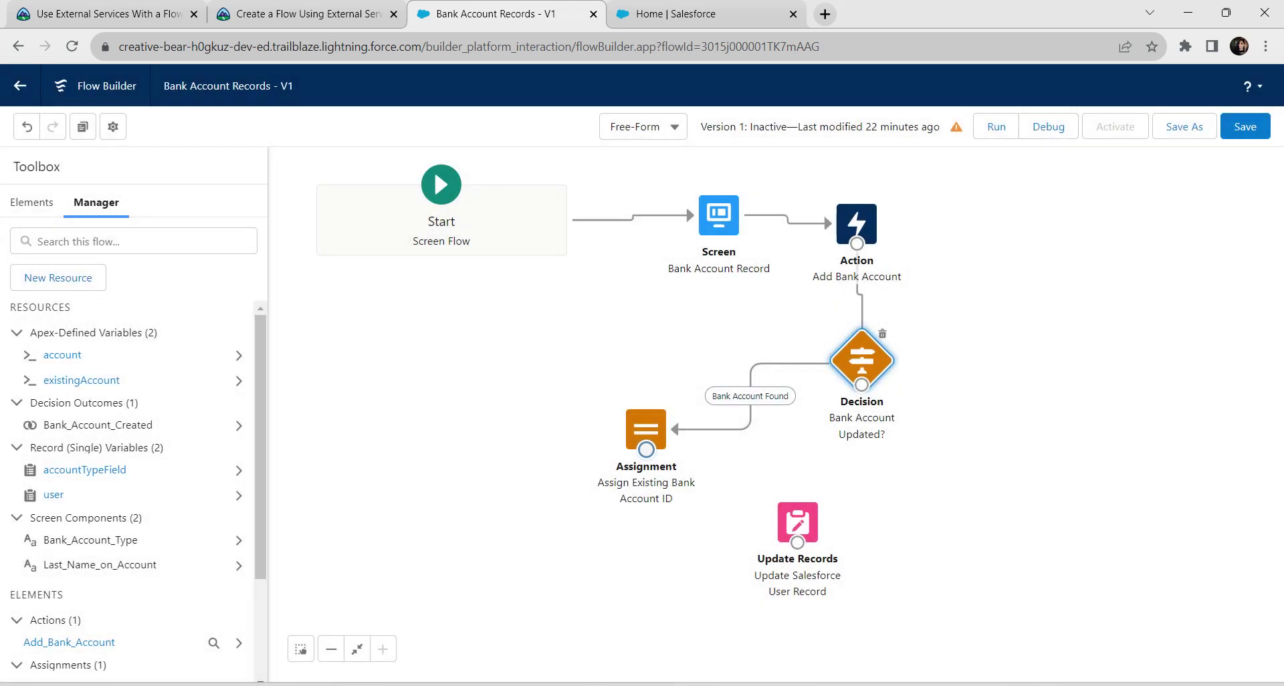
Step: Connect the assignment and the decision's Bank Account Created outcome to the Update Salesforce User Record element, saving the flow
left_click_drag(646, 449, 798, 523)
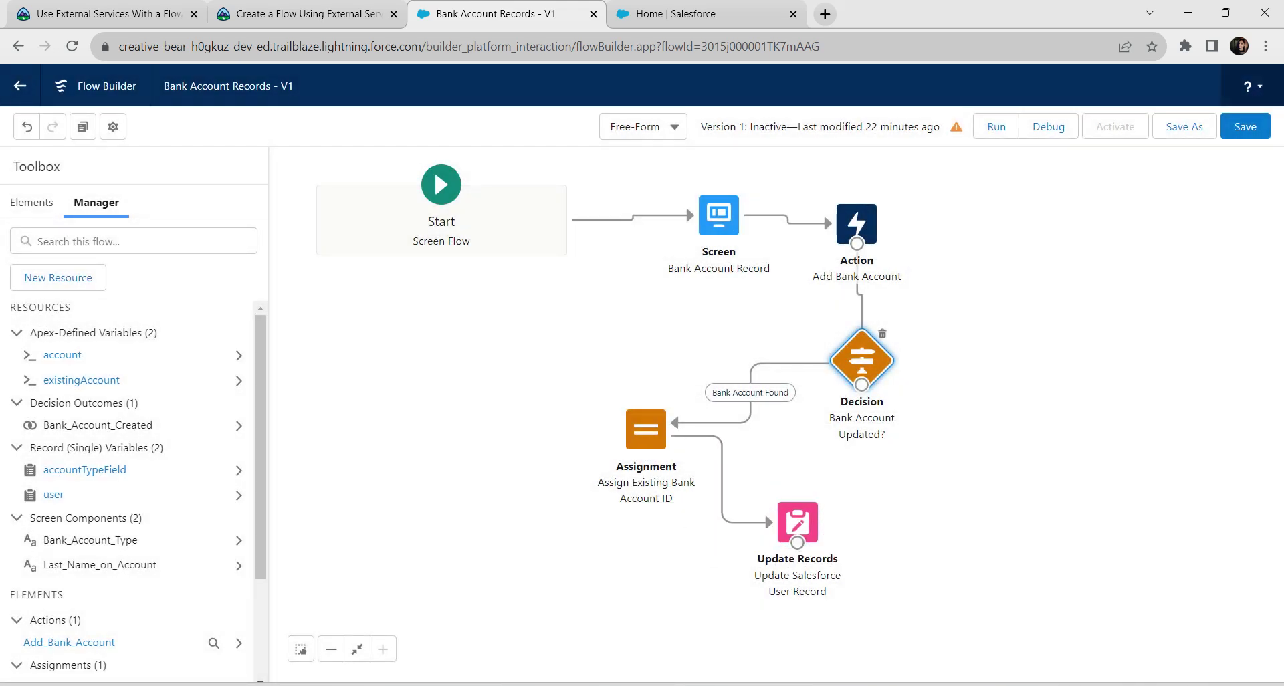
left_click(1246, 126)
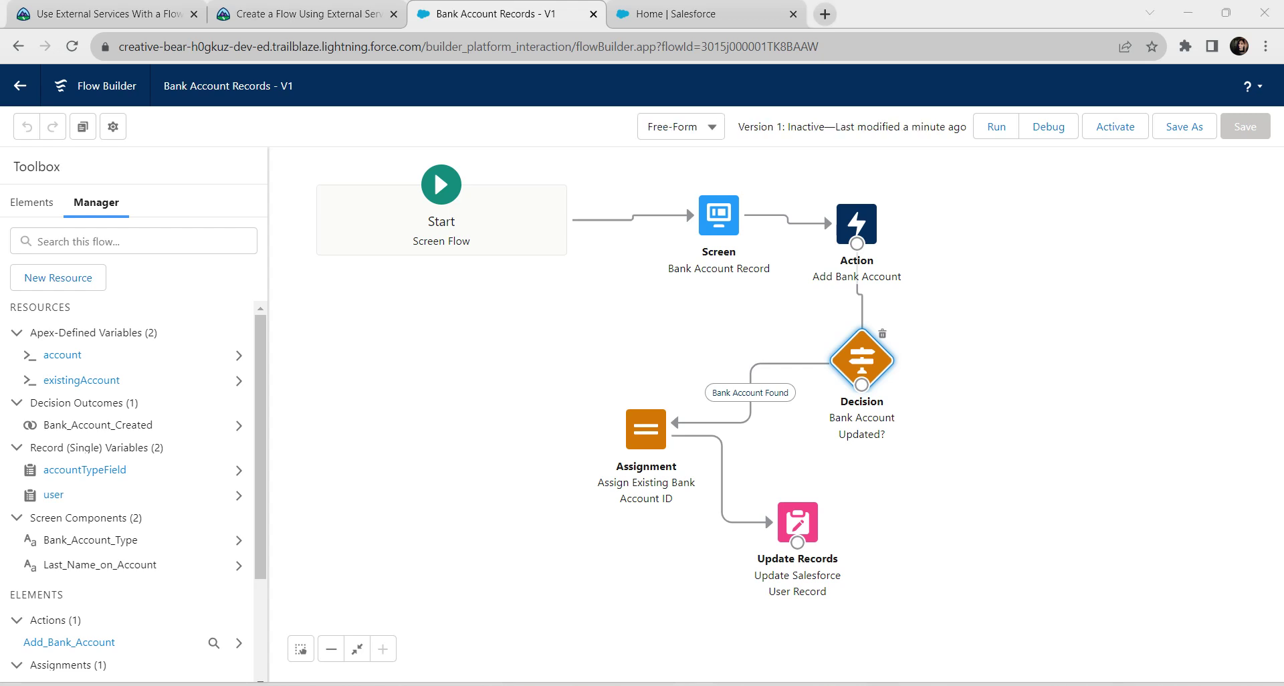
left_click_drag(861, 385, 799, 529)
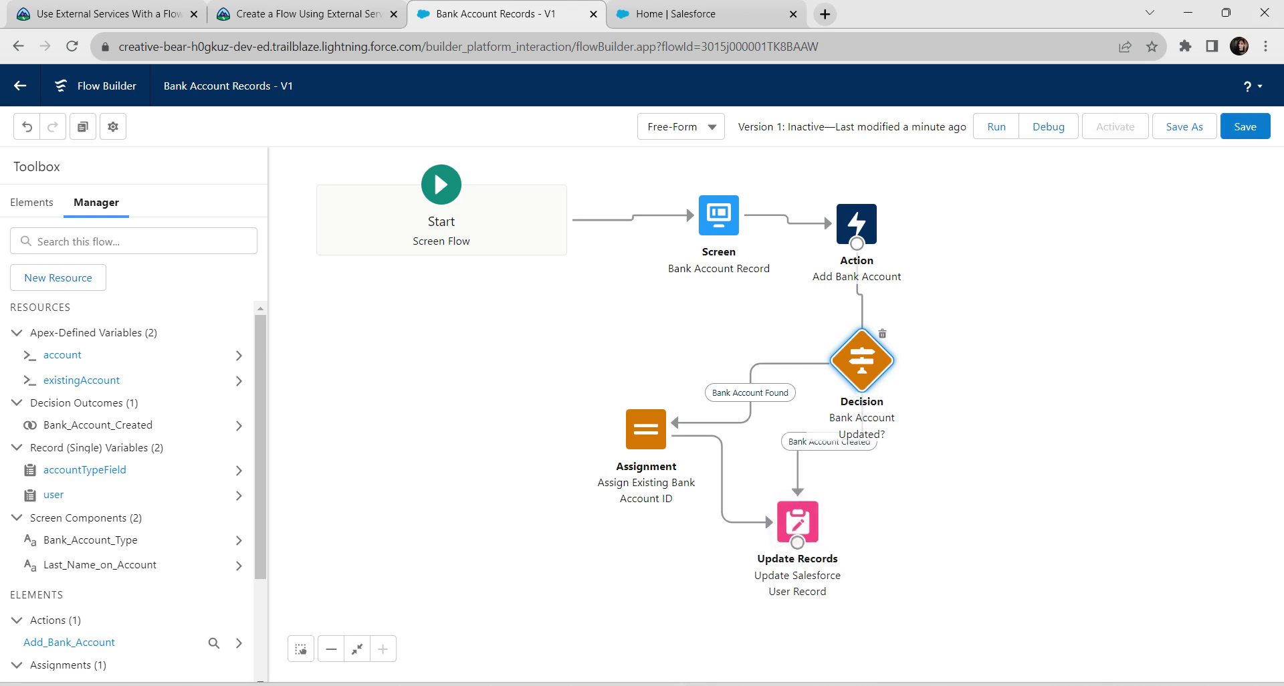
left_click(1246, 126)
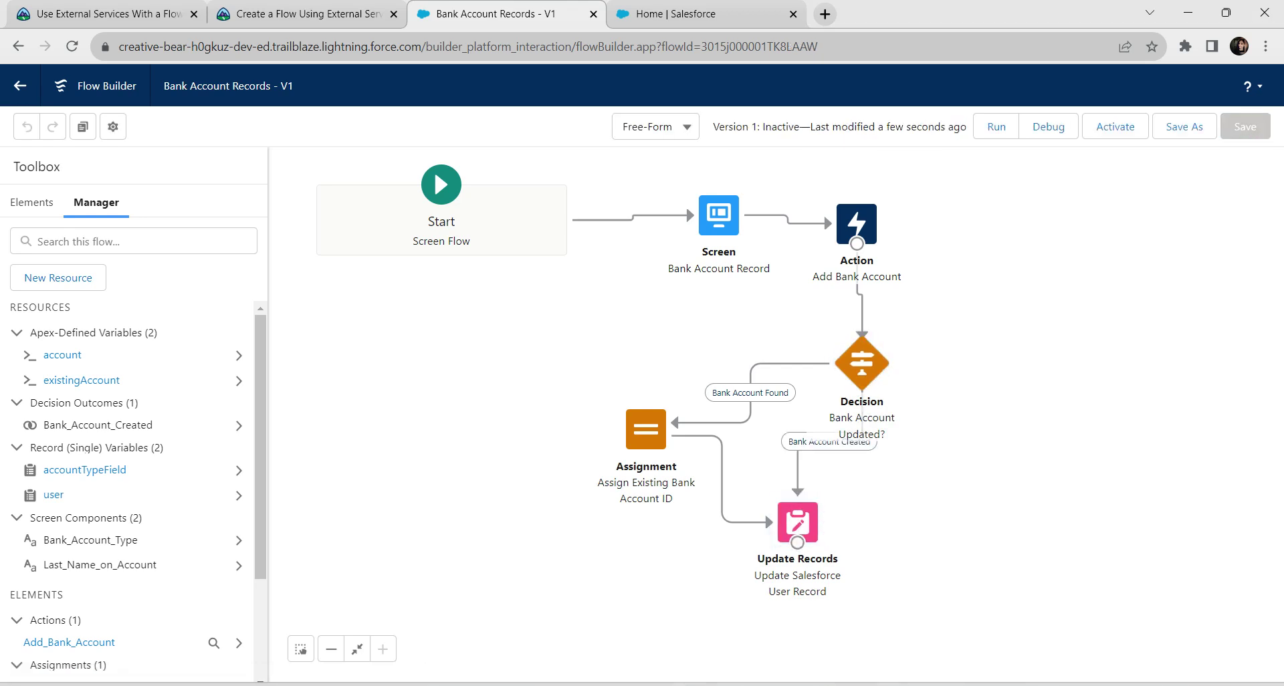
Step: Open the flow in debug mode and find the Debug Your Flow instructions in the Trailhead unit
left_click(1048, 127)
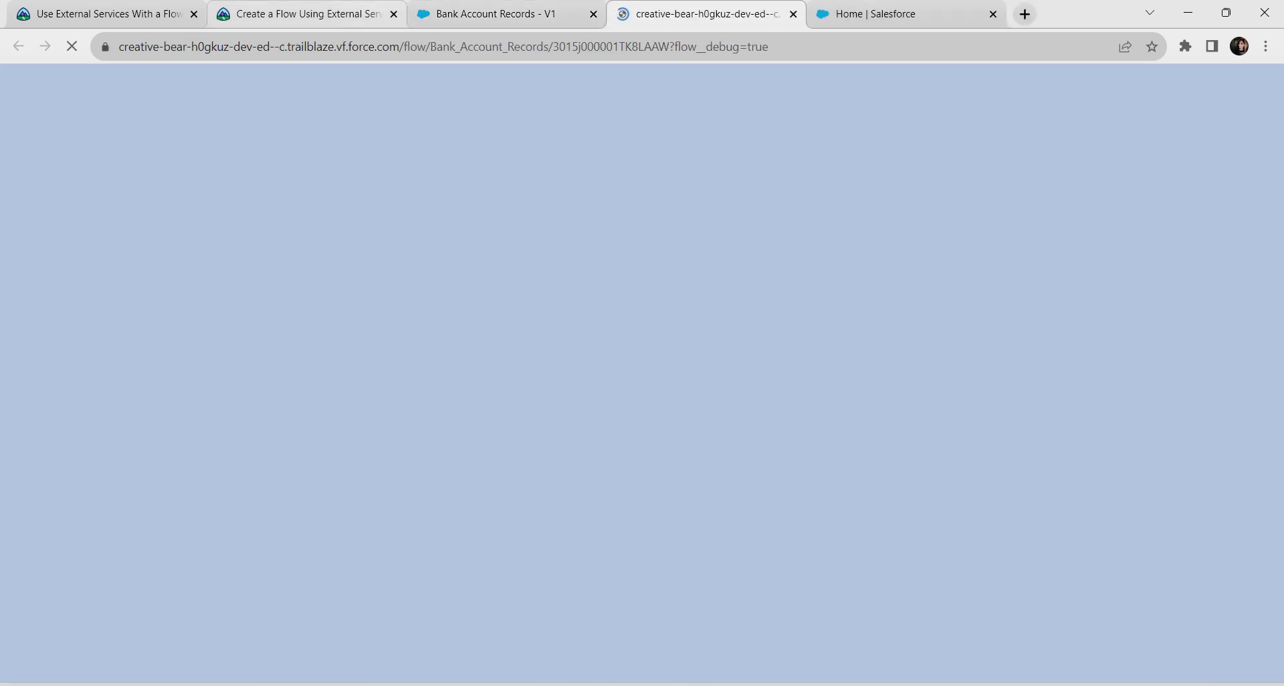
key("ctrl+2")
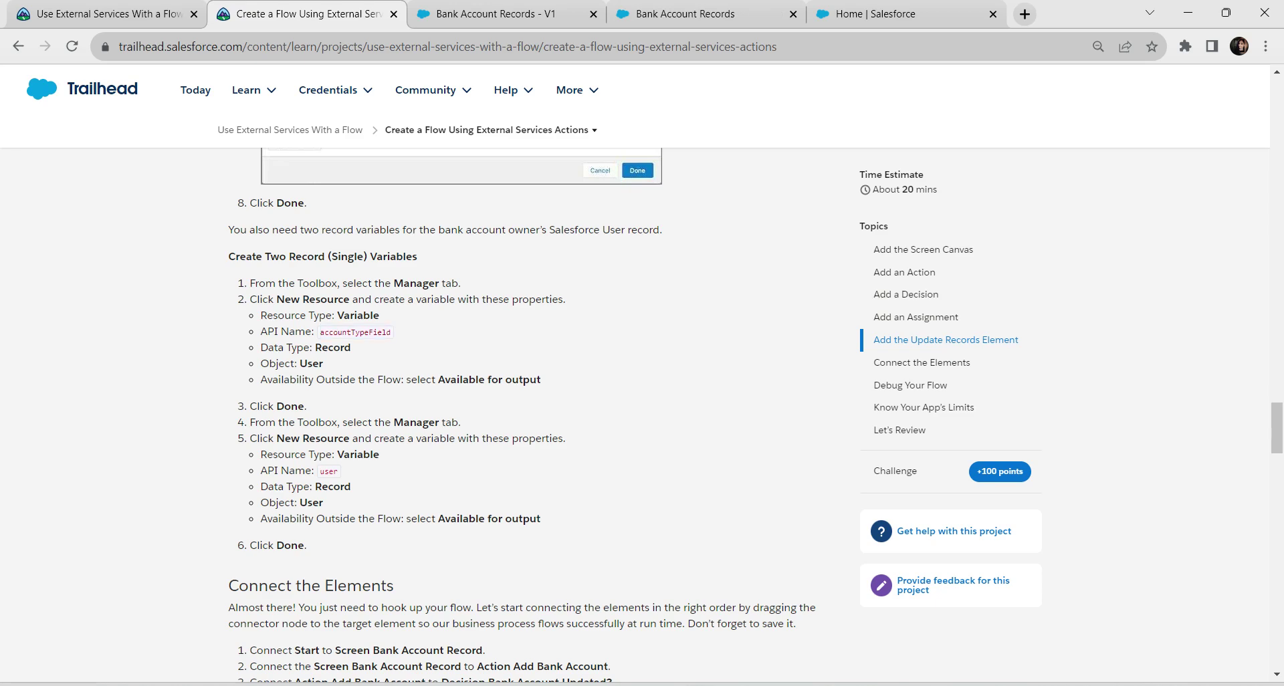
left_click_drag(1276, 428, 1276, 494)
scroll(533, 415, "down", 15)
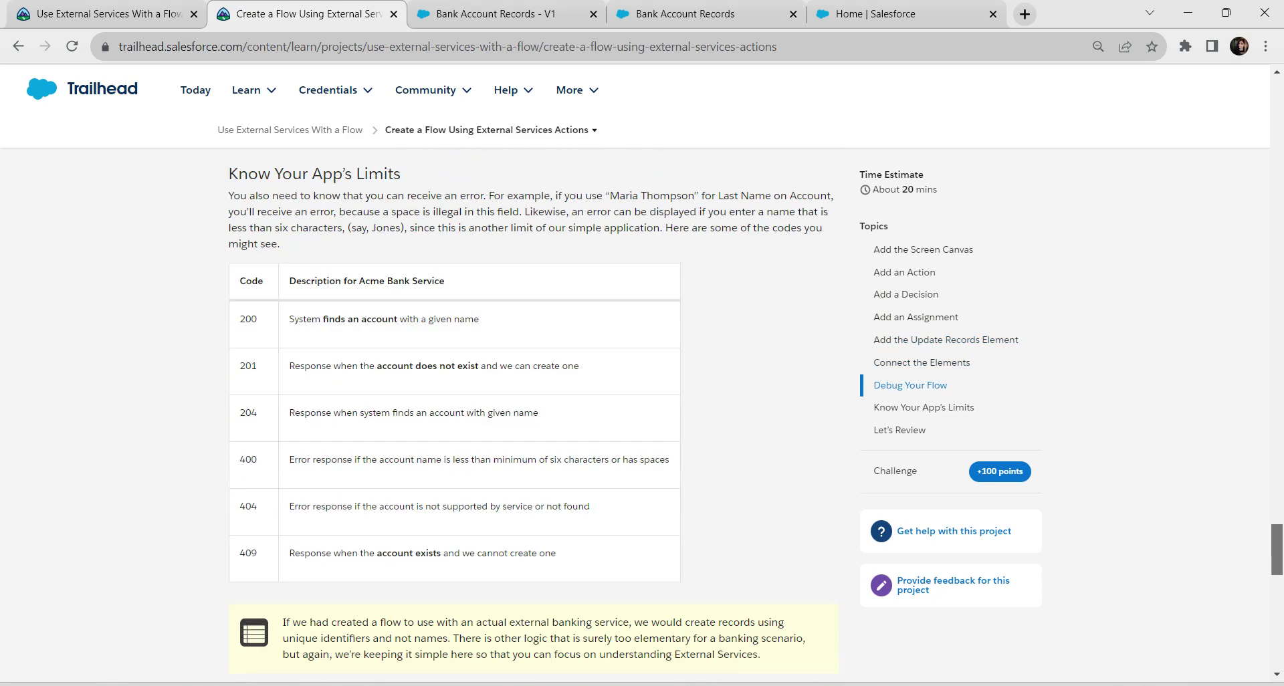
left_click_drag(1276, 574, 1276, 439)
scroll(533, 415, "down", 6)
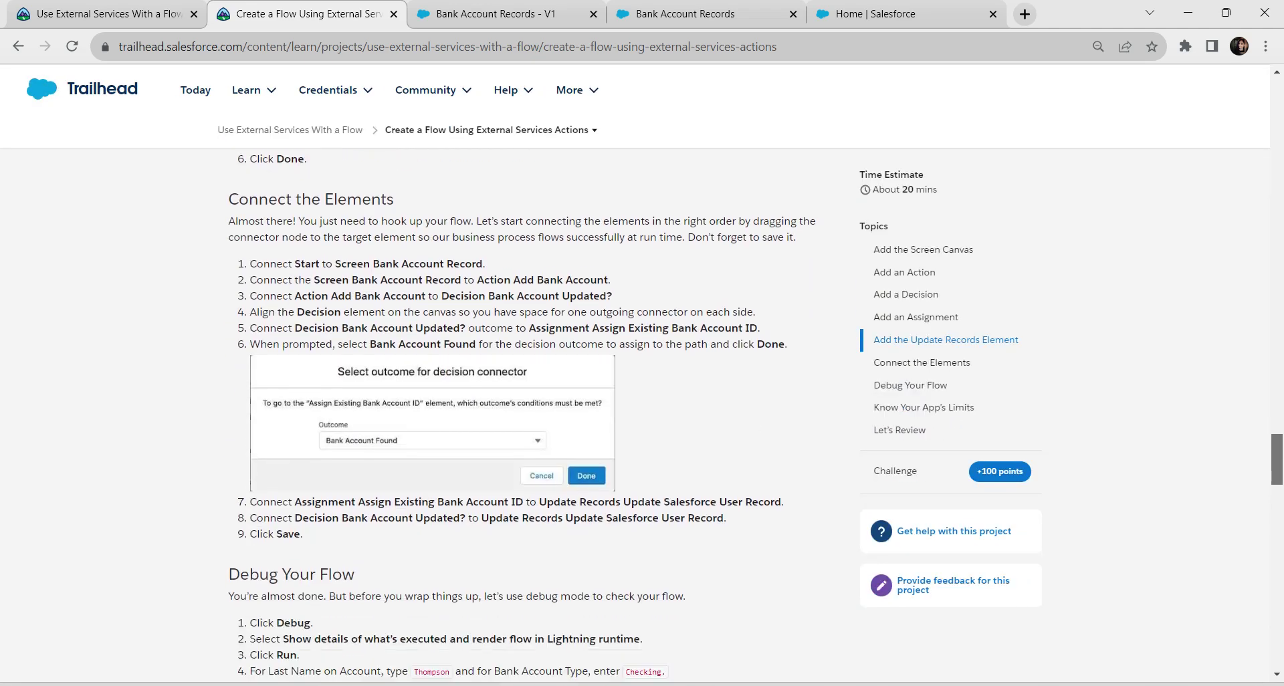
scroll(533, 415, "down", 1)
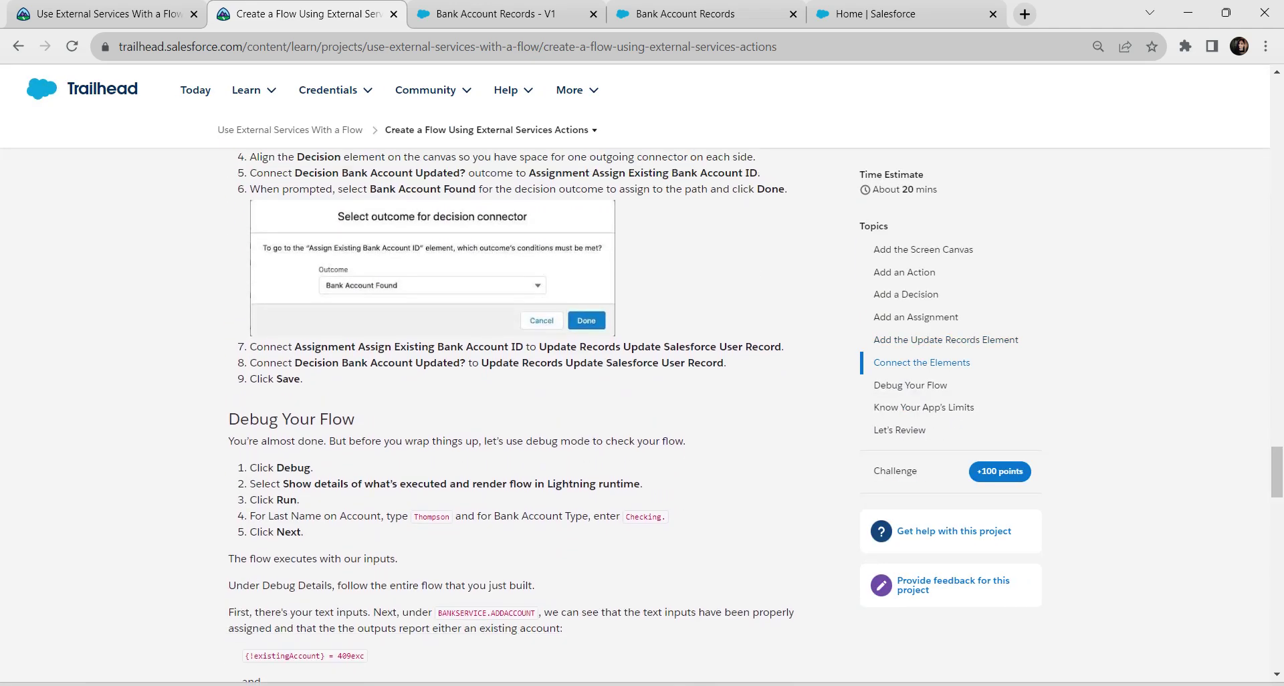
Step: Copy the sample last name from the Trailhead debug instructions and start the debug run of the flow
double_click(432, 516)
key("ctrl+c")
key("ctrl+Tab")
key("ctrl+Tab")
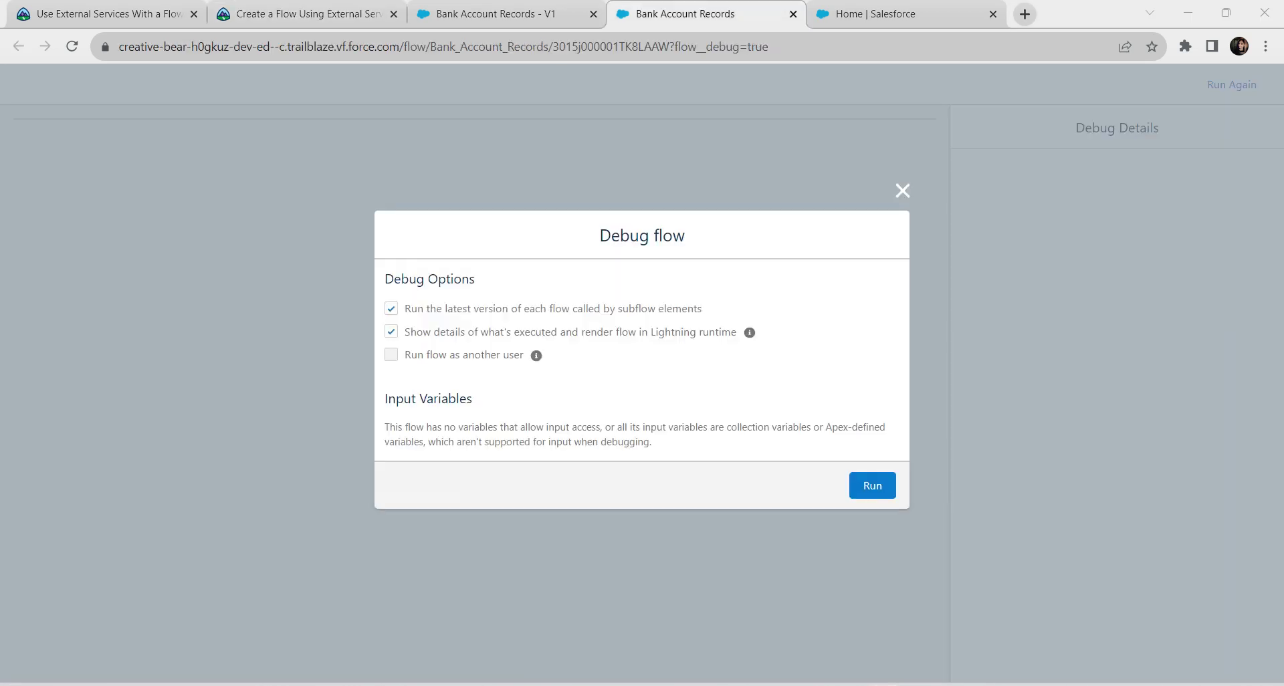
left_click(872, 485)
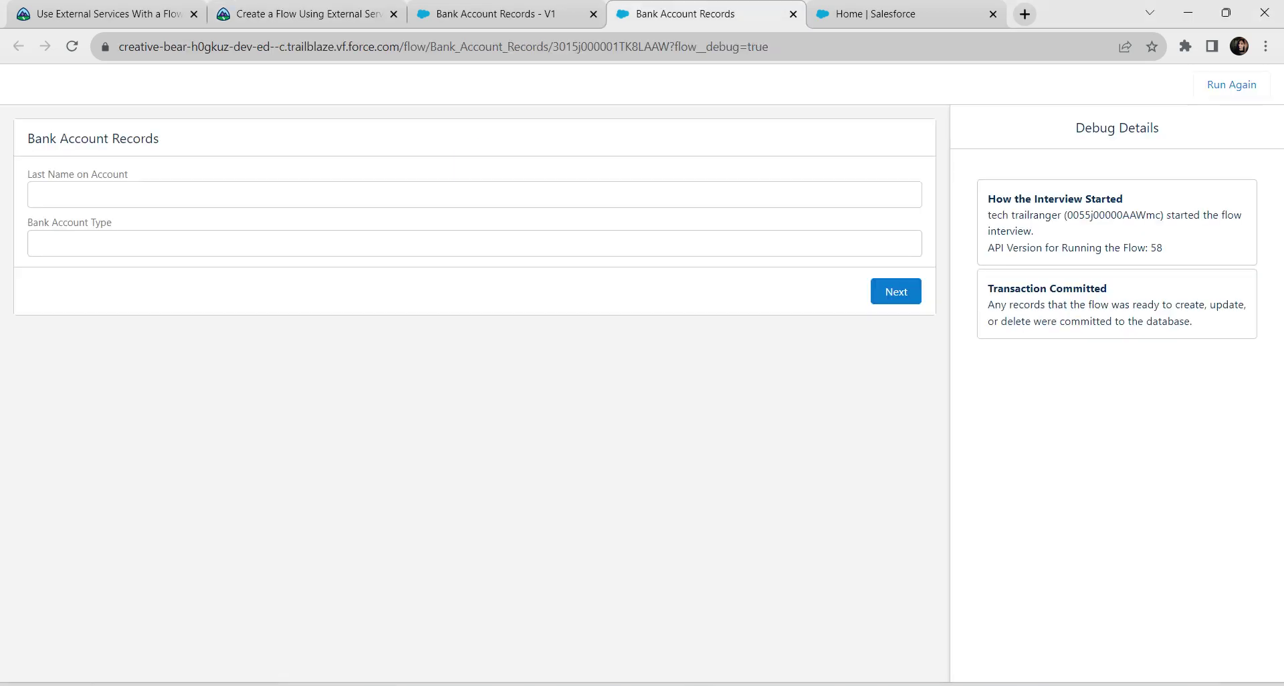
Step: Fill in Last Name on Account with the copied name and Bank Account Type with Checking, and advance the flow
left_click(39, 195)
key("ctrl+v")
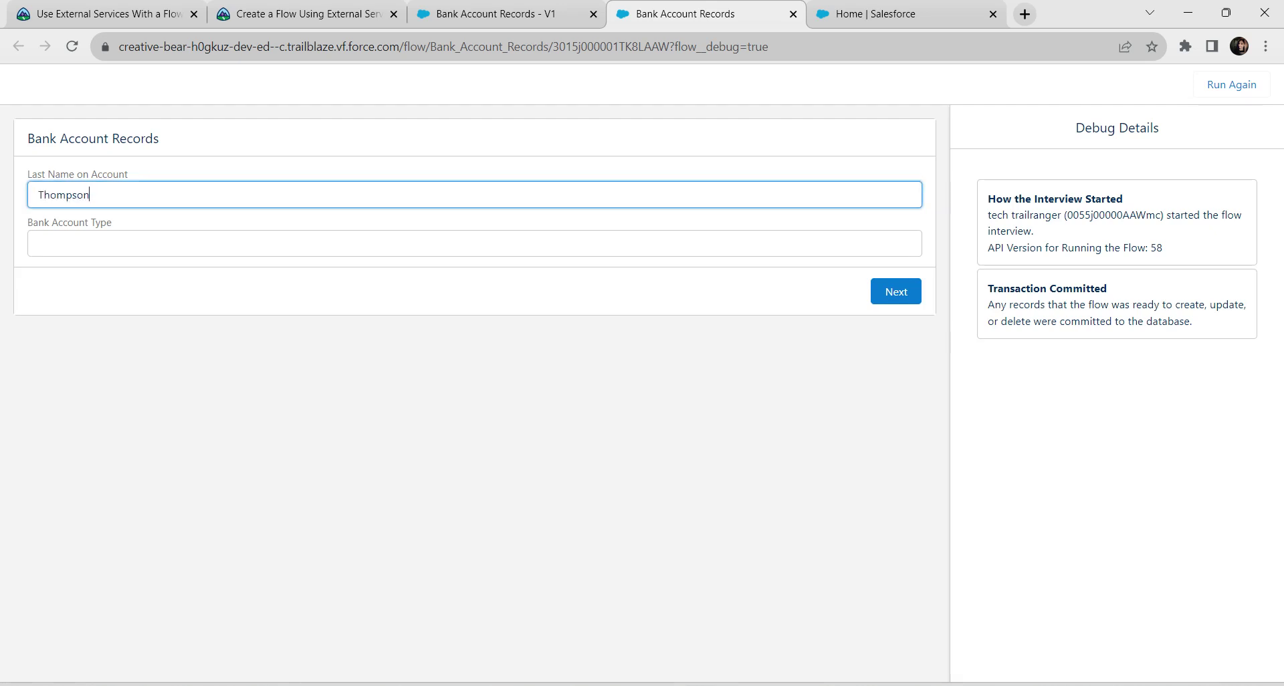
key("Tab")
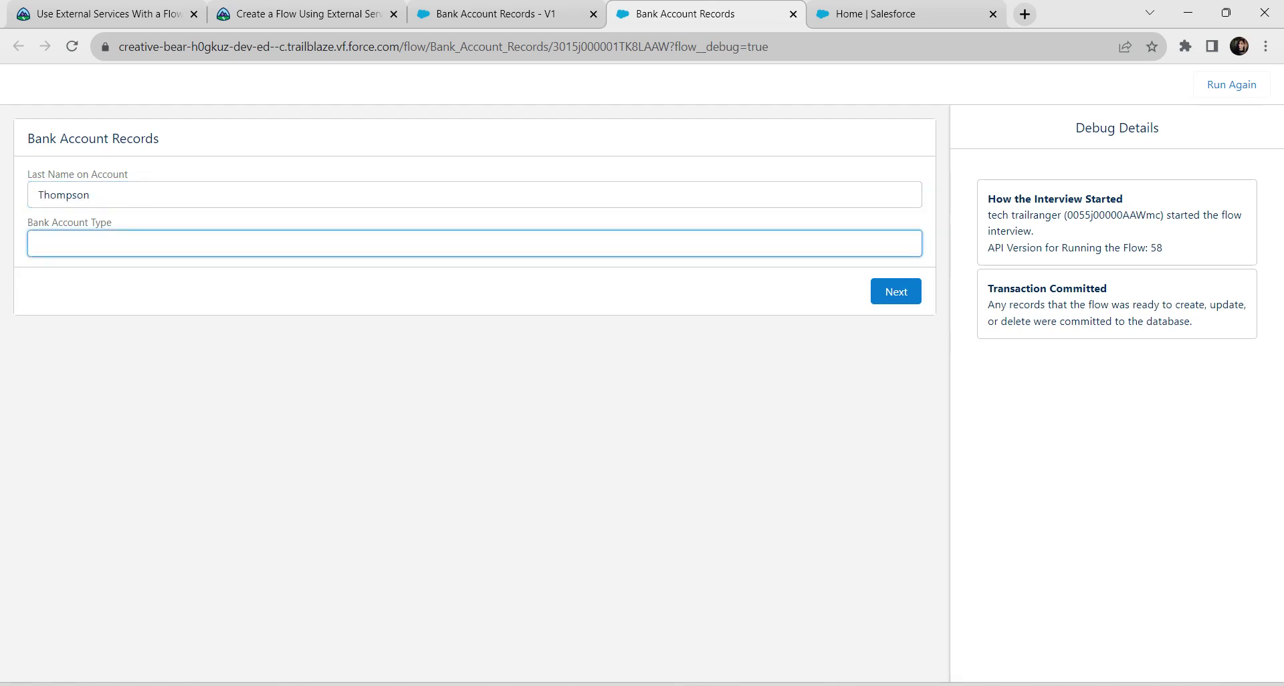
key("alt+Tab")
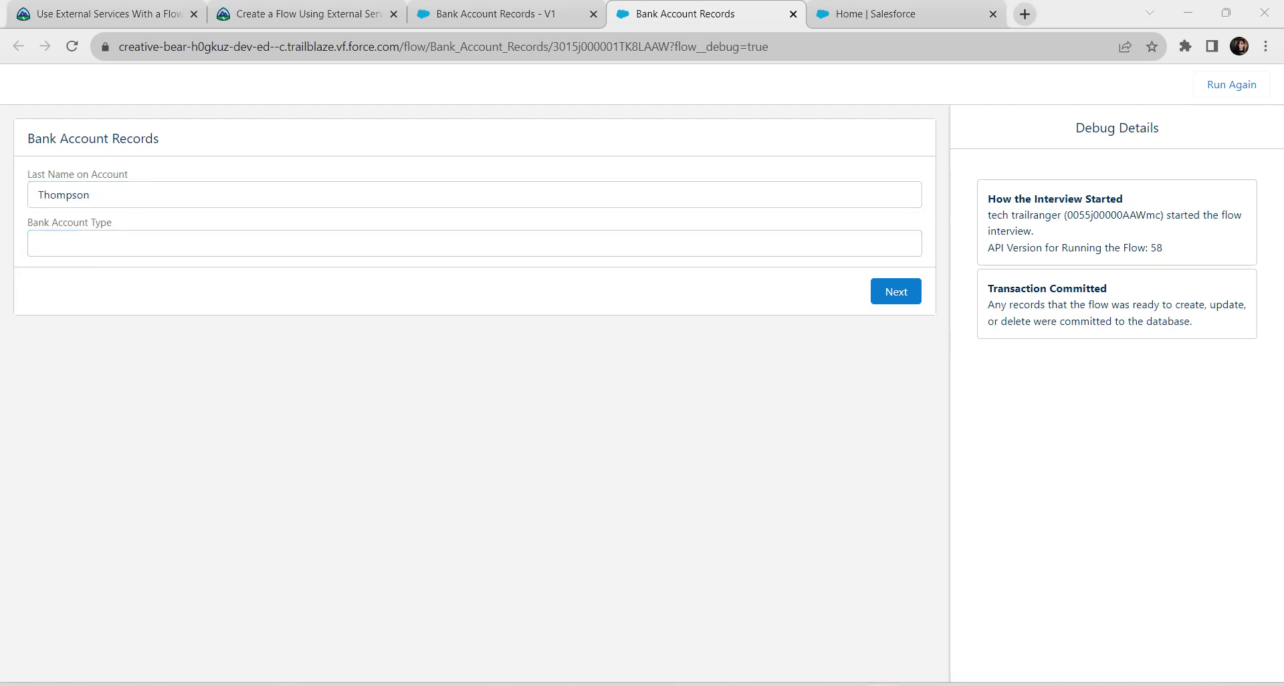
key("alt+Tab")
type("Checking")
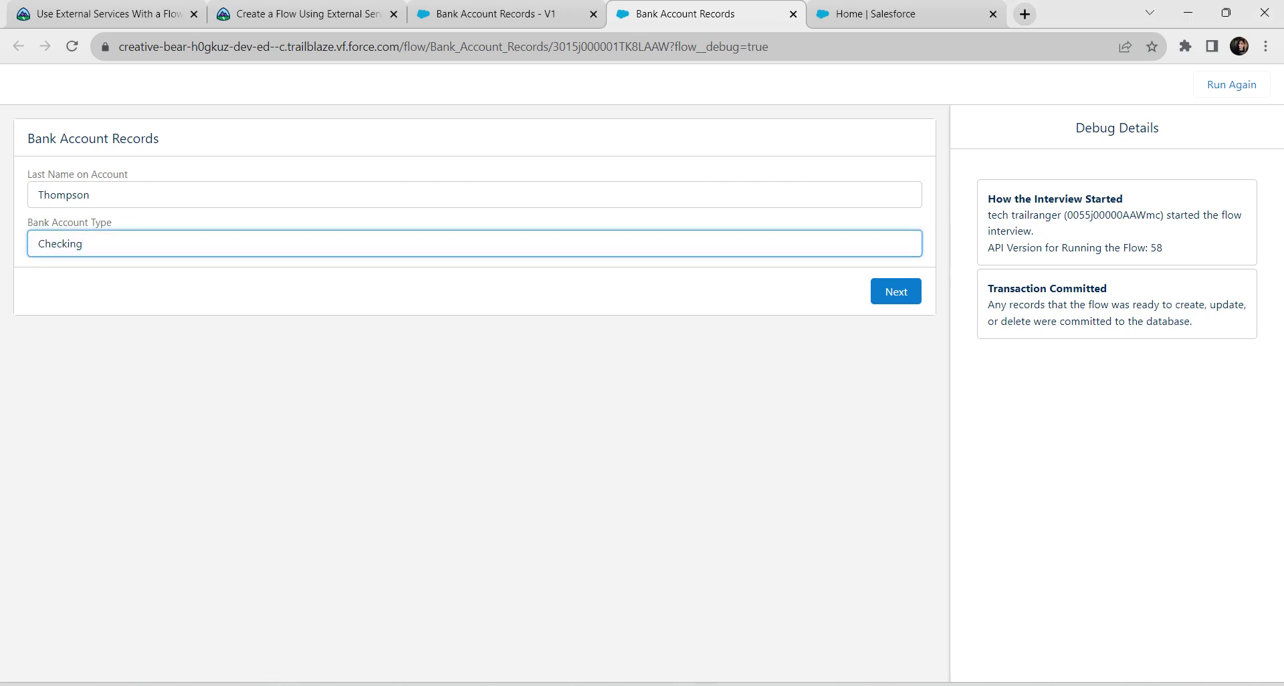
left_click(896, 291)
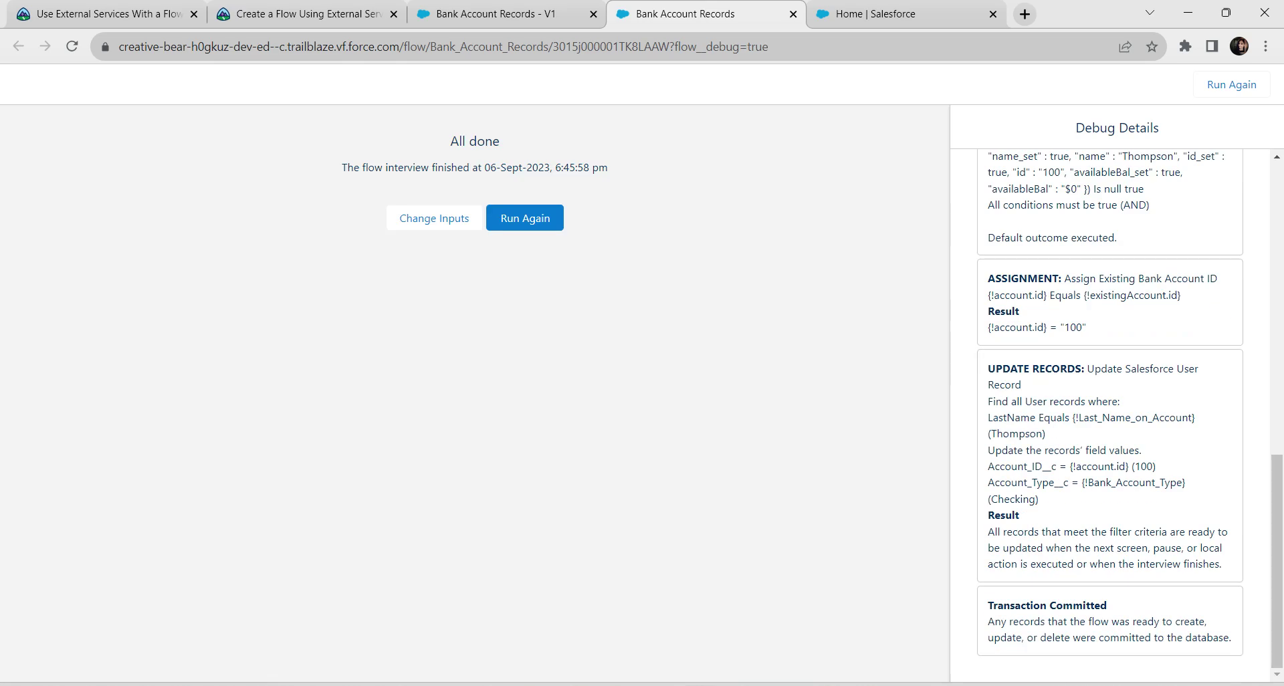
Step: Switch back to the Trailhead unit and look through the sections following the debug instructions
left_click(305, 13)
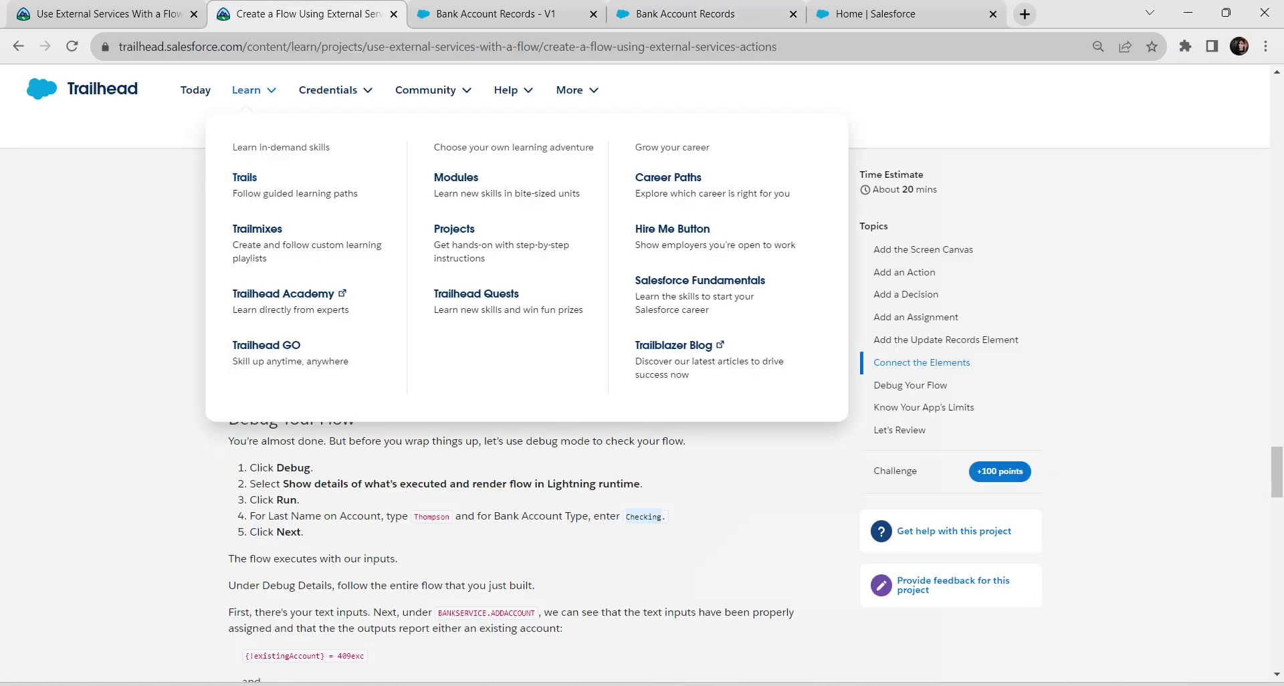
scroll(642, 401, "down", 15)
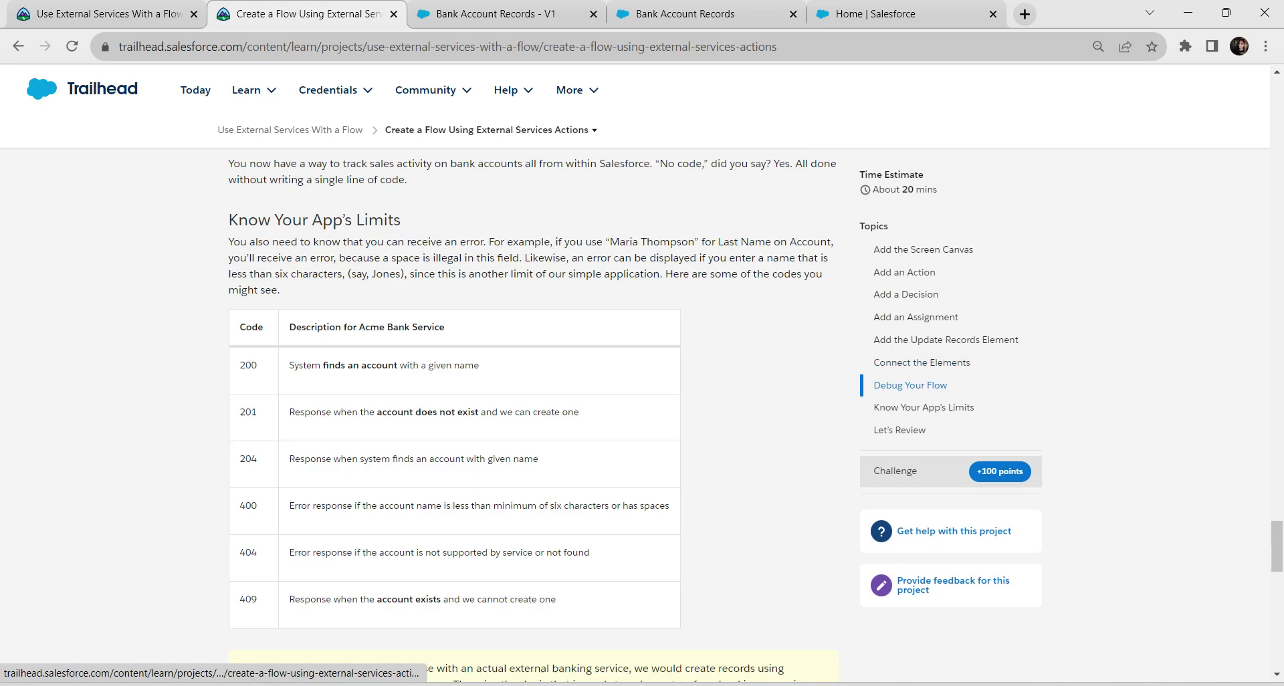